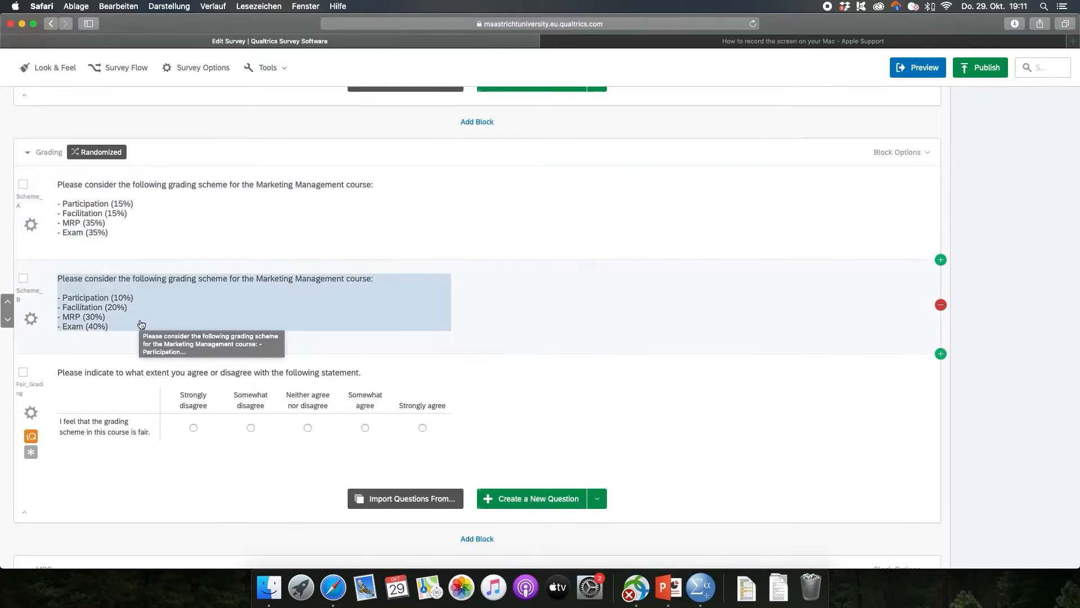
Review the survey's questions from the Grading block through the MRP block, including both grading schemes.
click(140, 220)
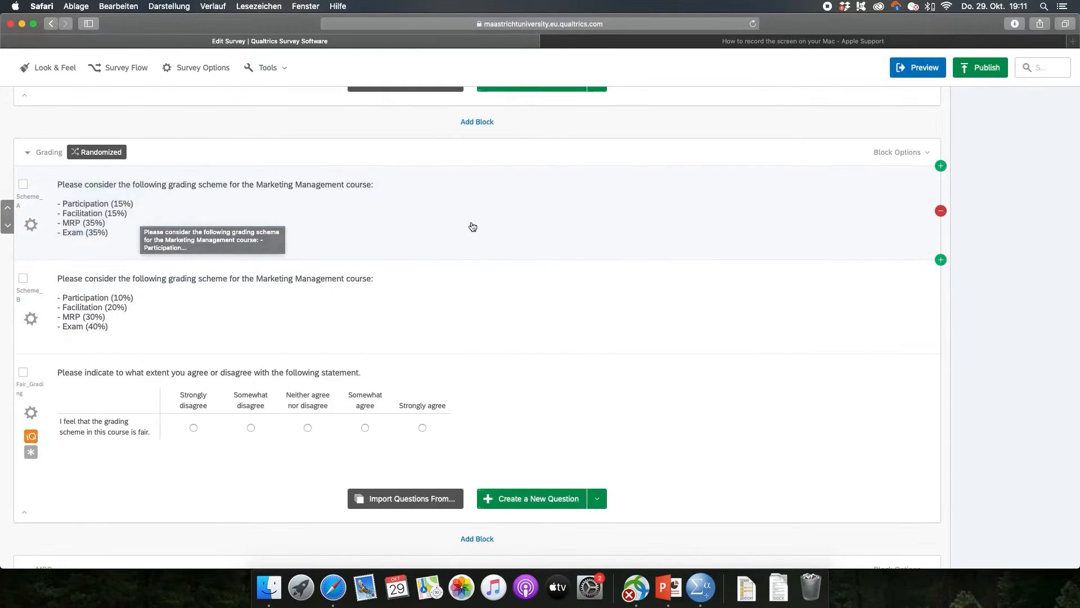
scroll(473, 226, down, 10)
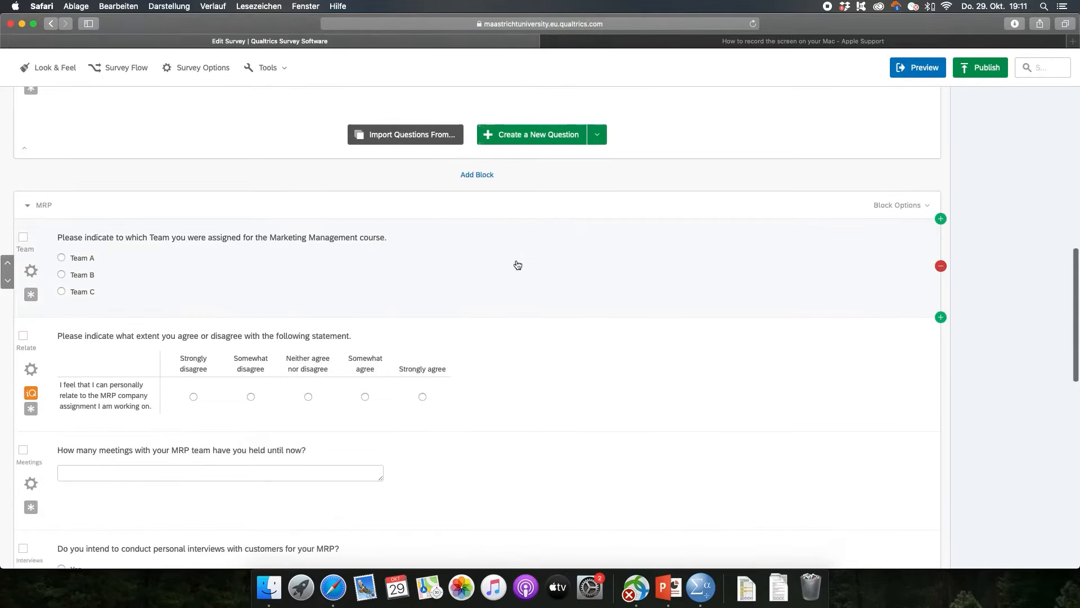
scroll(518, 265, down, 2)
scroll(519, 264, down, 5)
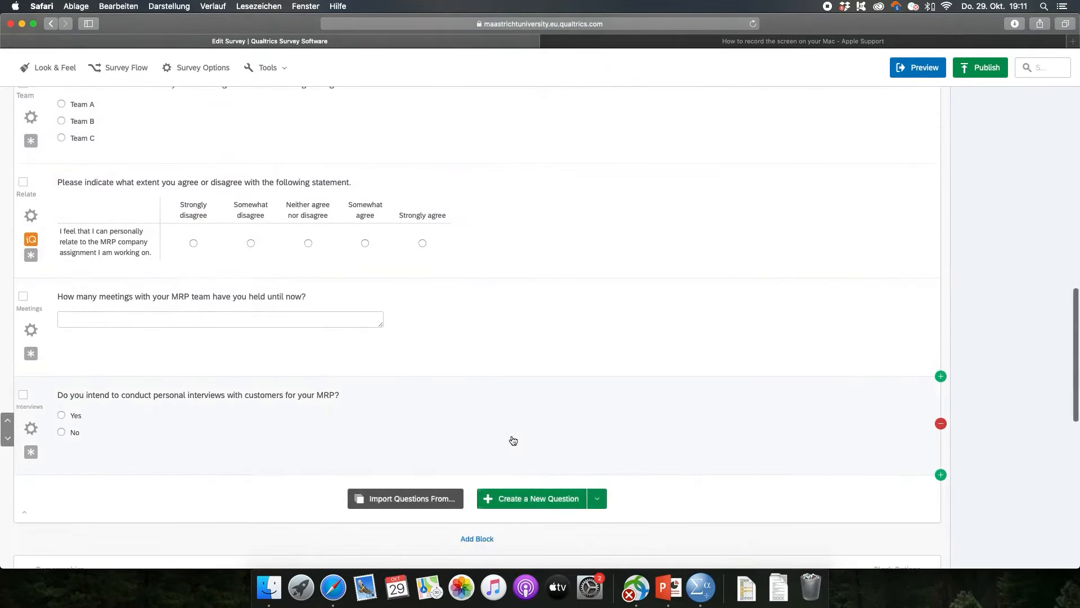
scroll(512, 436, up, 14)
scroll(512, 435, up, 20)
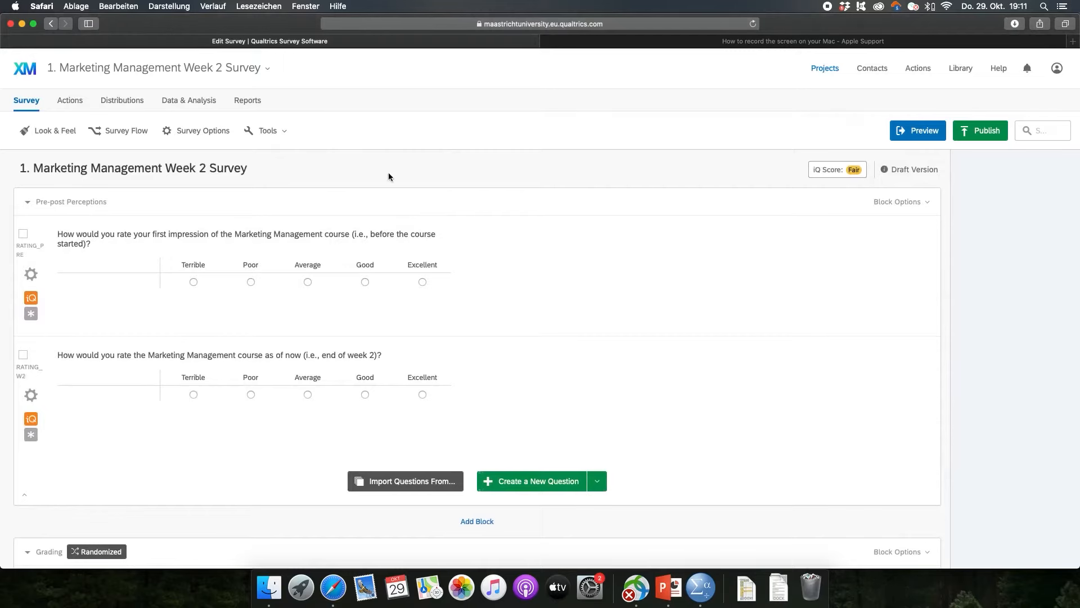
Export all fields of the survey responses as a zipped SPSS file, including viewing order data for randomized surveys.
click(194, 102)
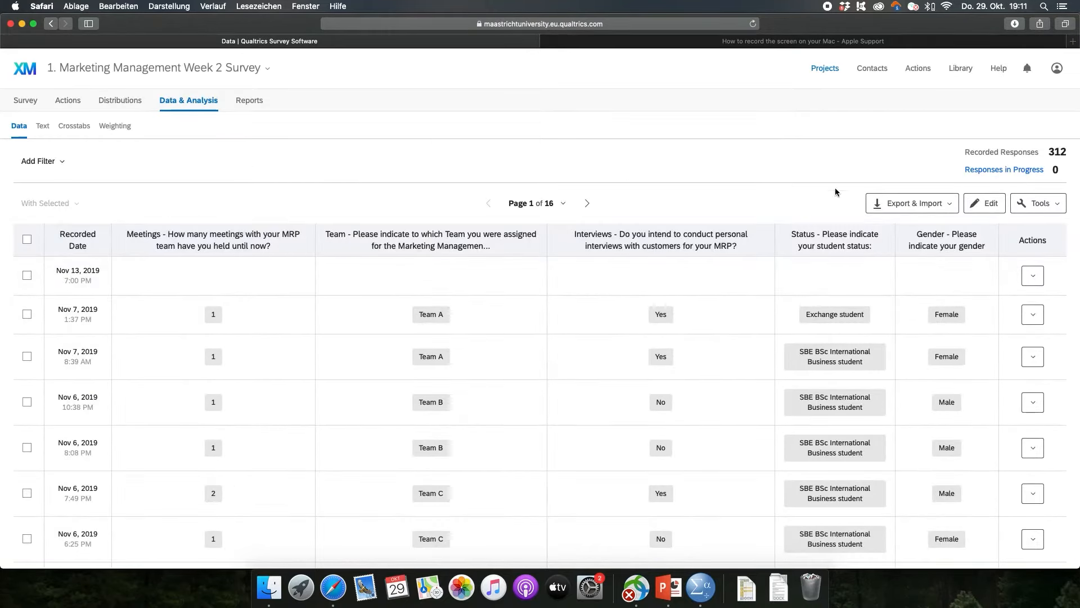
click(899, 206)
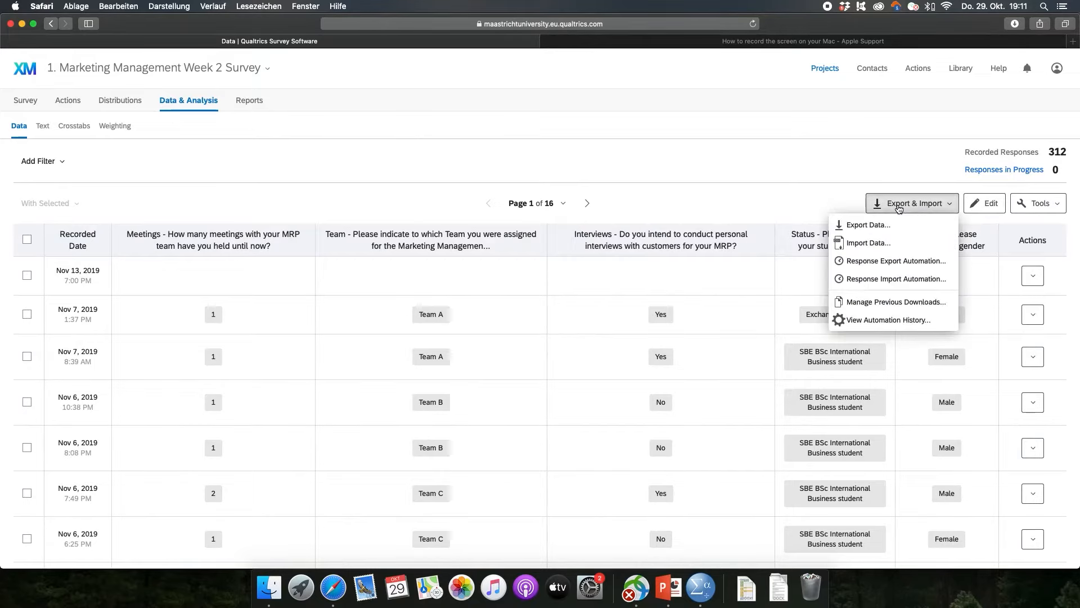
click(895, 228)
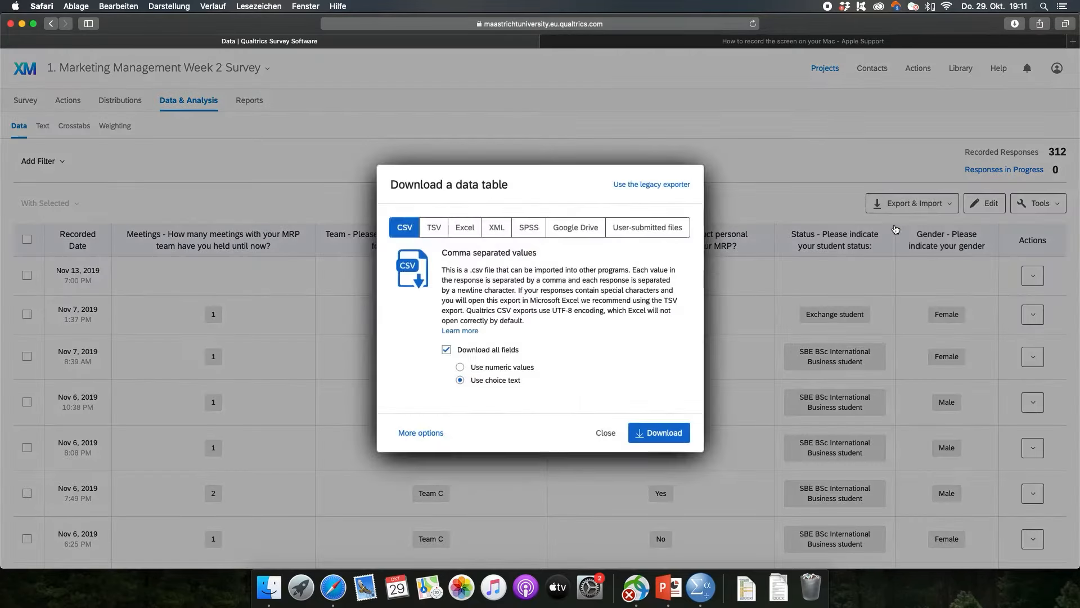
click(533, 235)
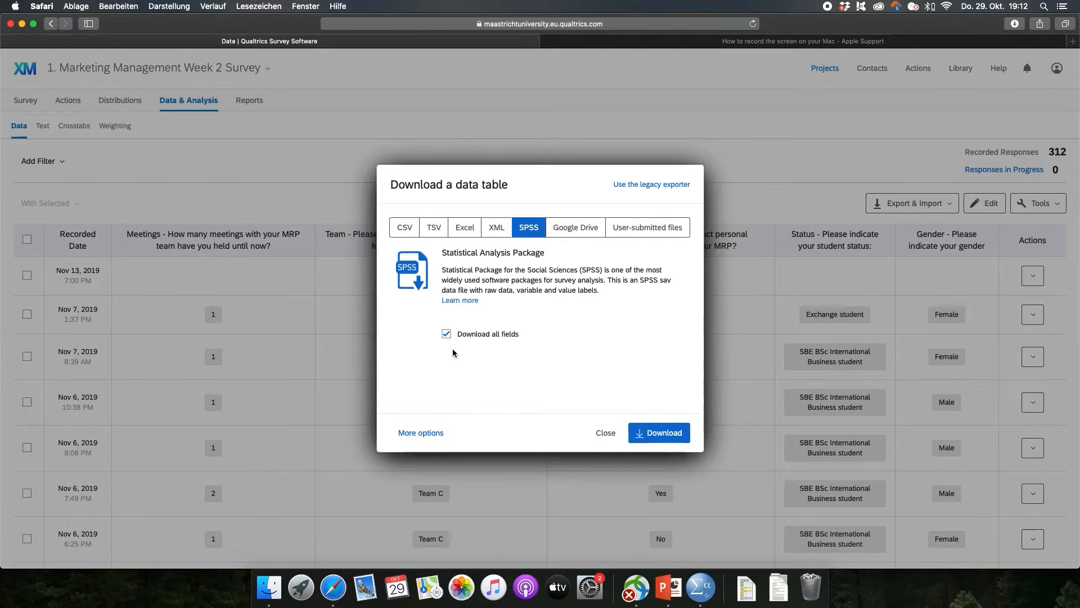
click(420, 433)
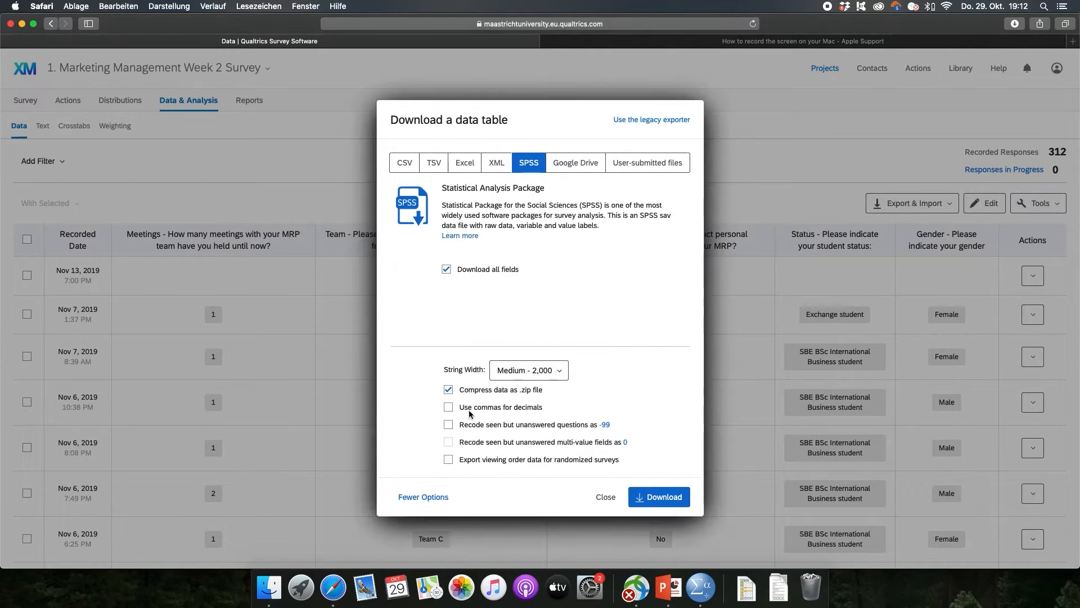
click(449, 460)
click(643, 497)
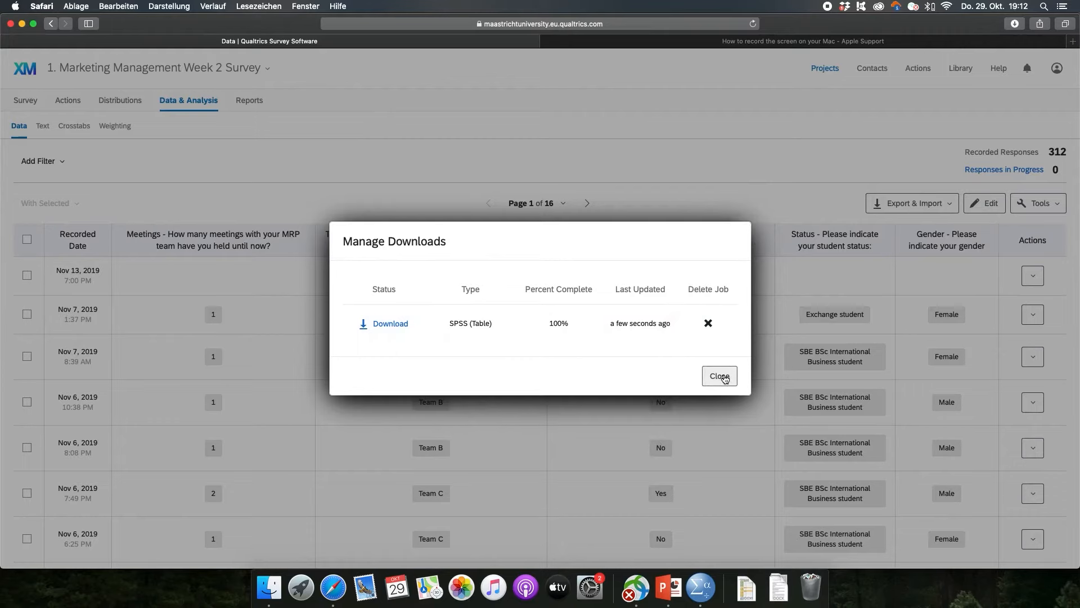
click(722, 377)
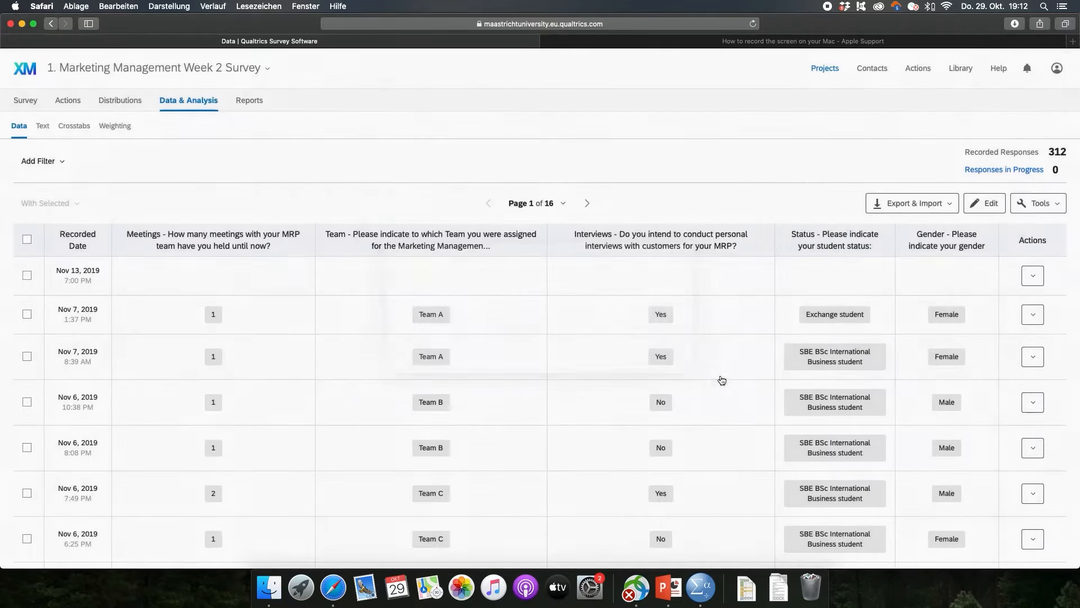
Return to the survey editor and examine the variable names assigned to the questions, starting with the two course rating questions.
click(25, 103)
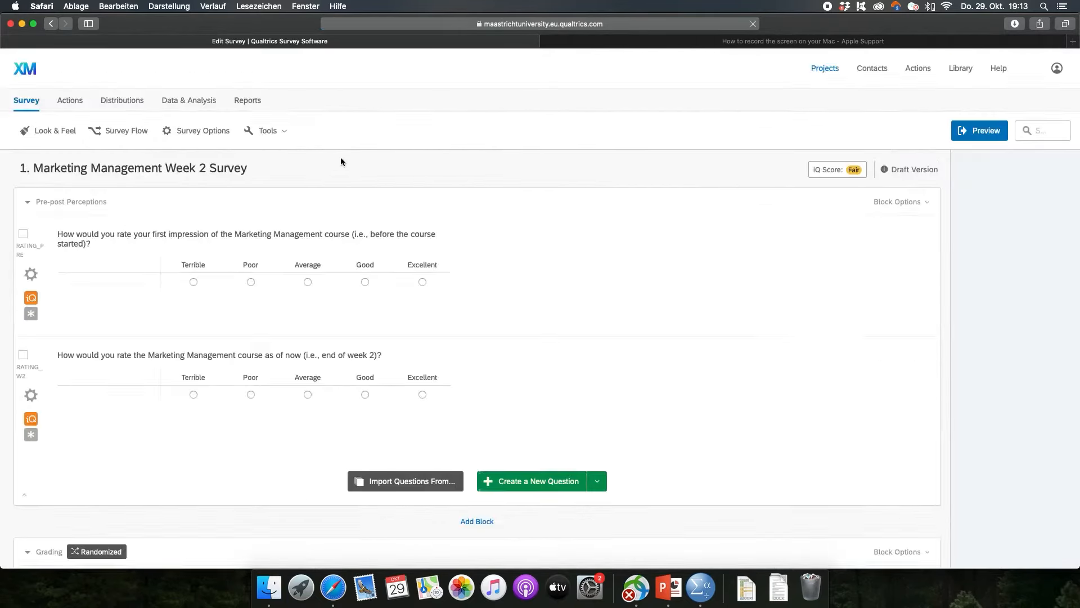
mouse_move(51, 286)
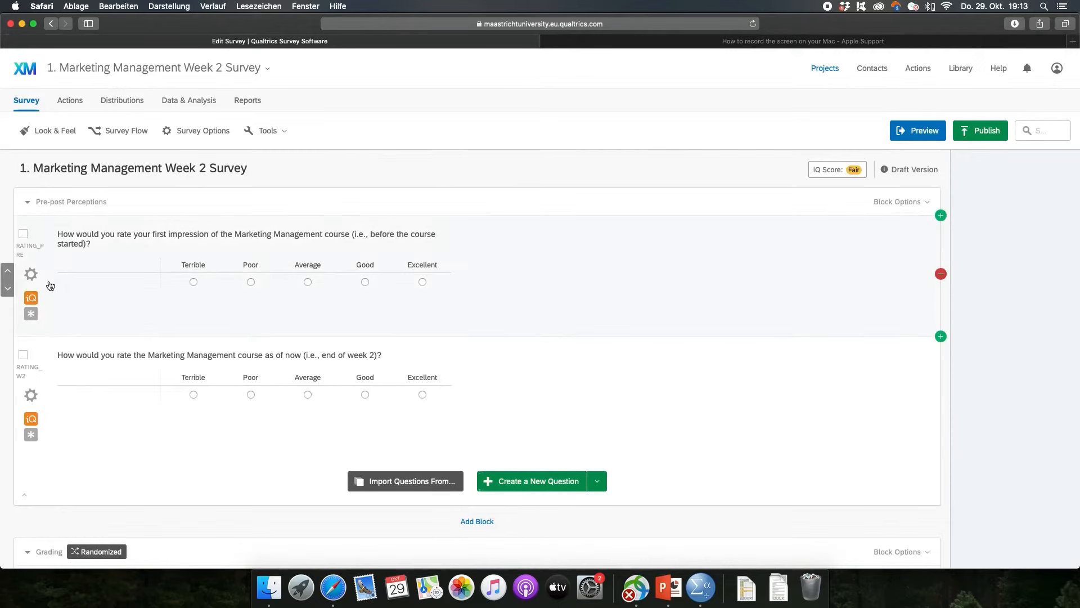
click(29, 253)
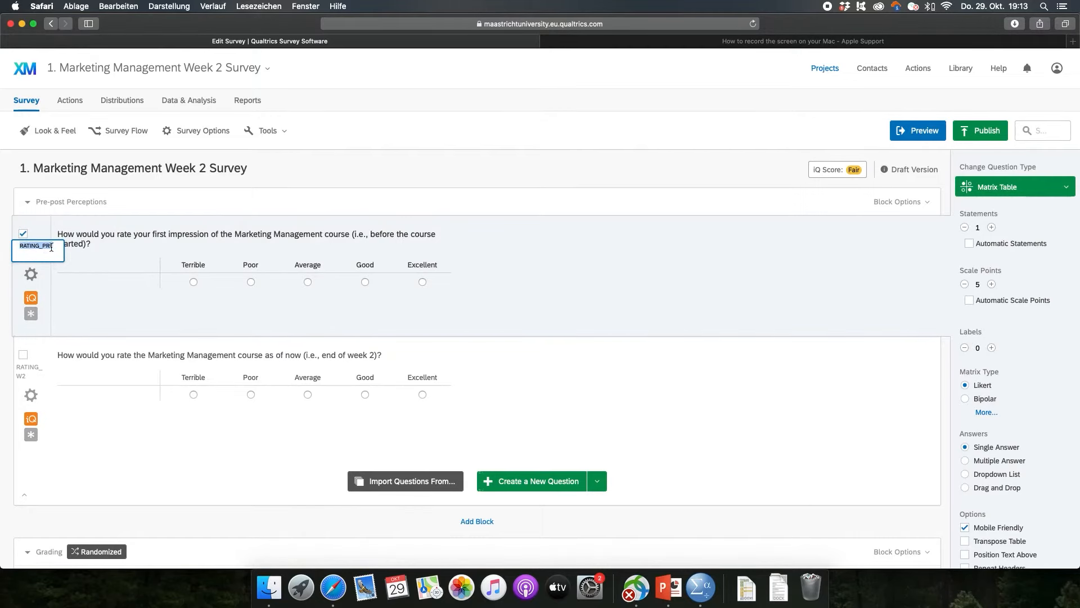
click(32, 370)
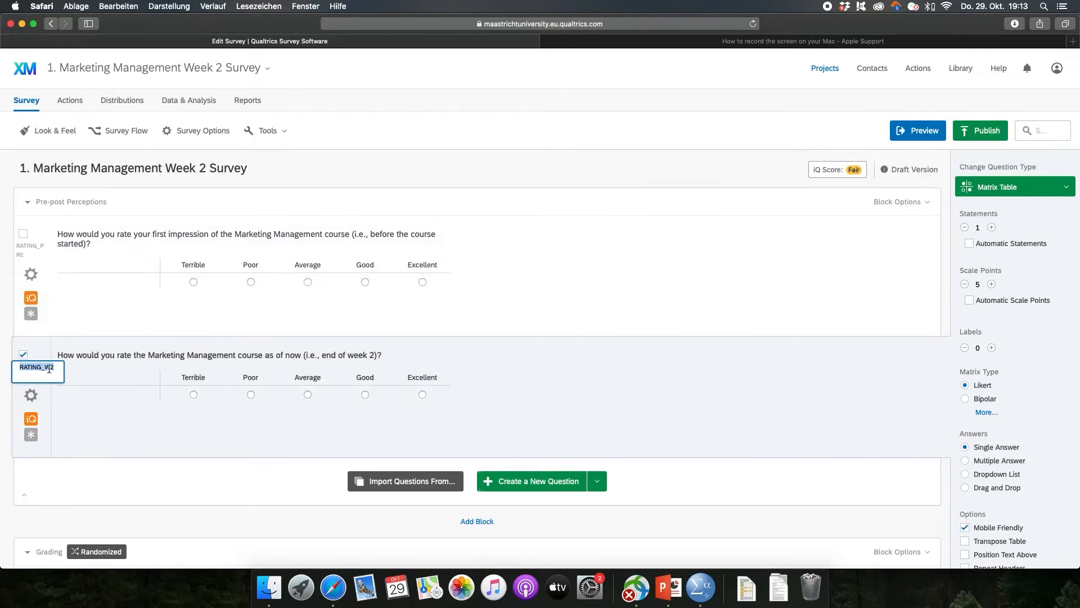
scroll(50, 372, down, 5)
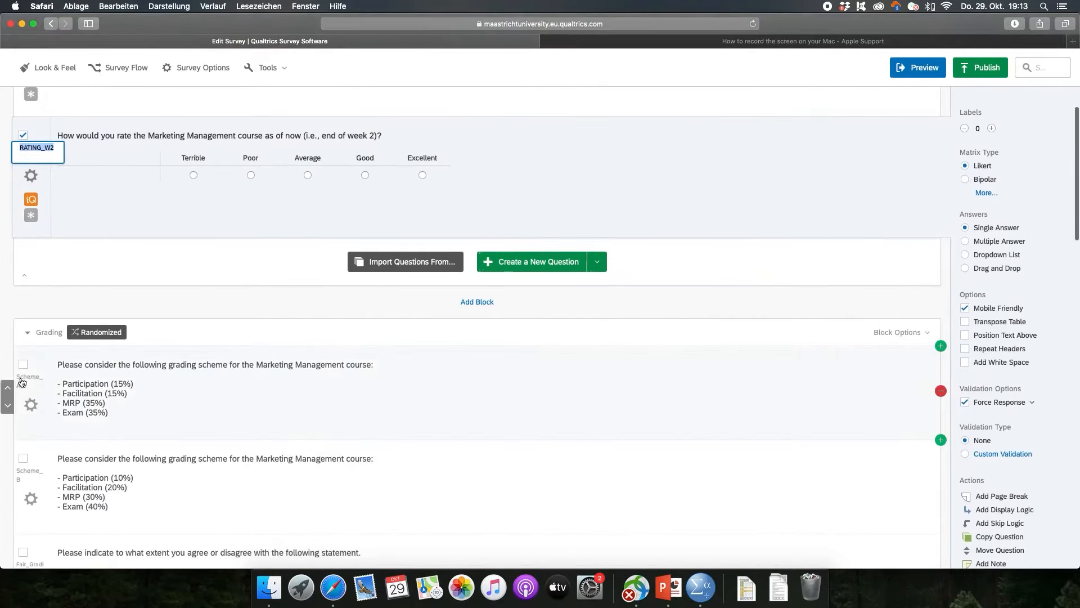
scroll(72, 312, up, 5)
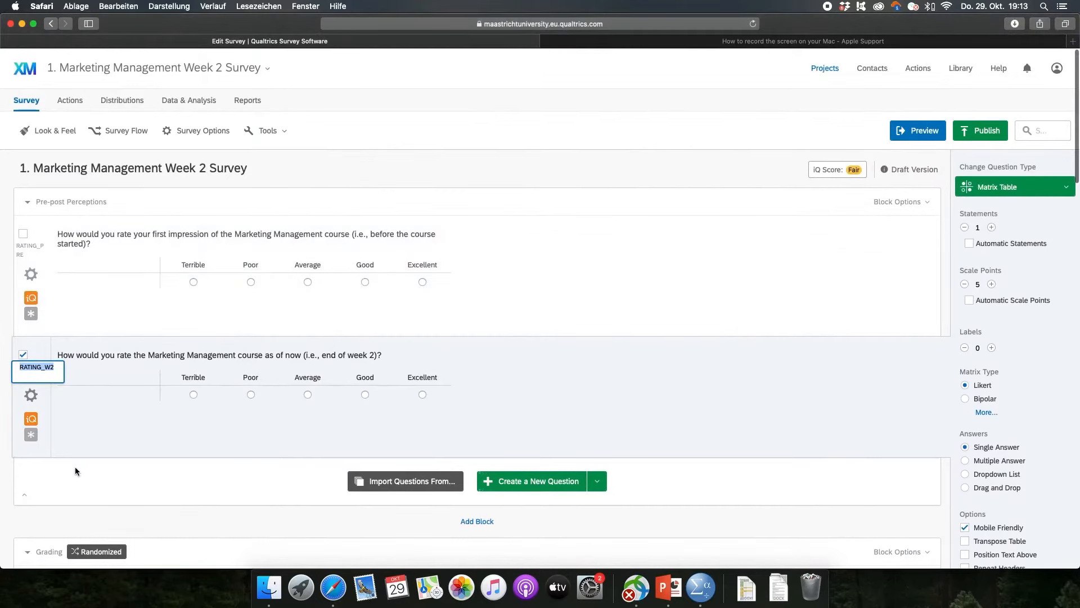
click(79, 451)
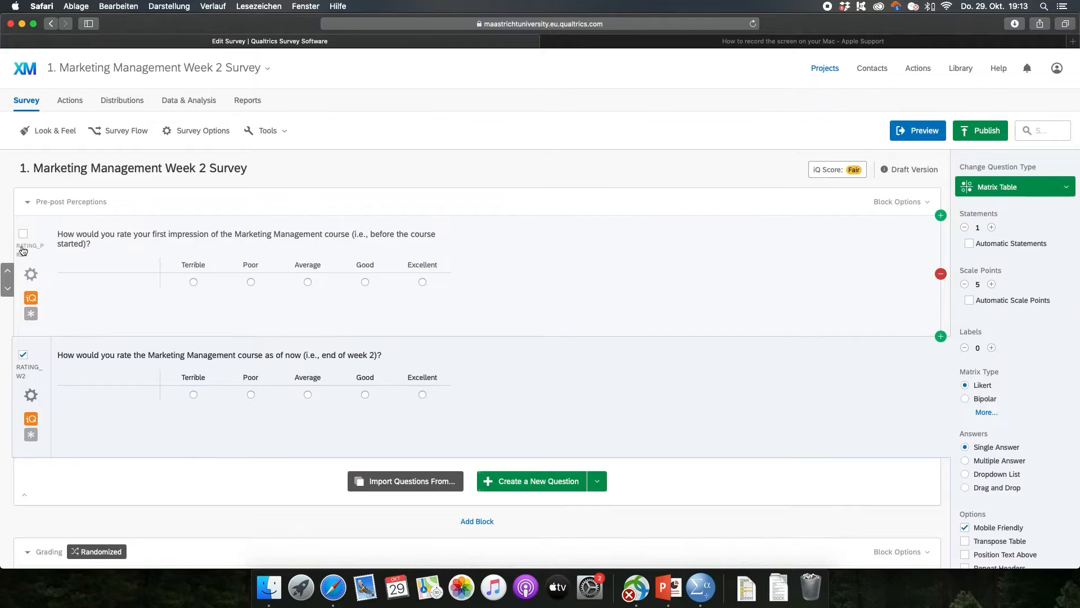
scroll(62, 287, down, 20)
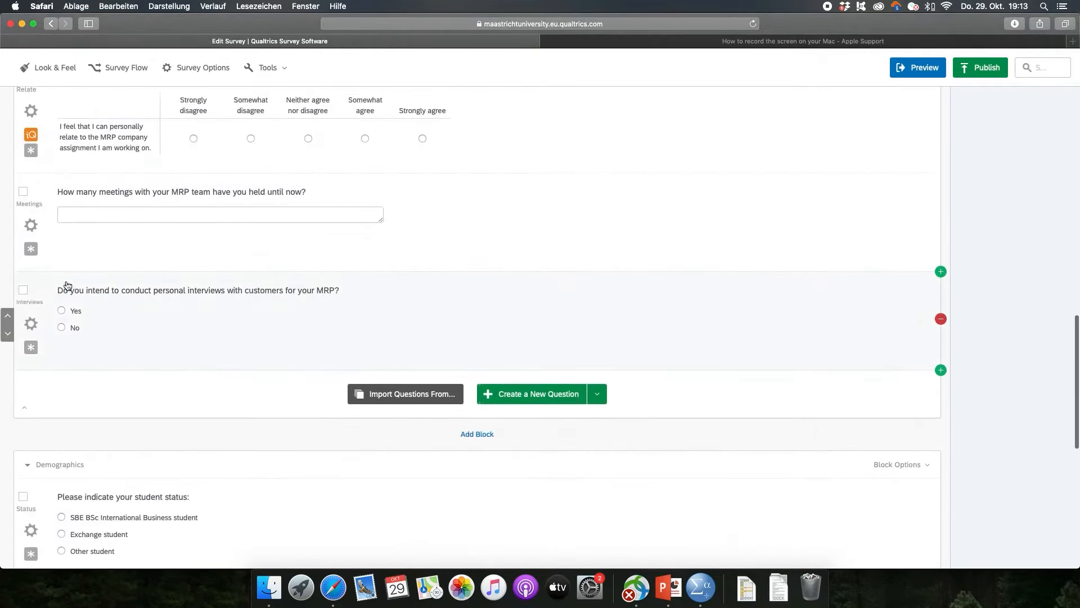
scroll(61, 287, up, 18)
scroll(62, 289, up, 3)
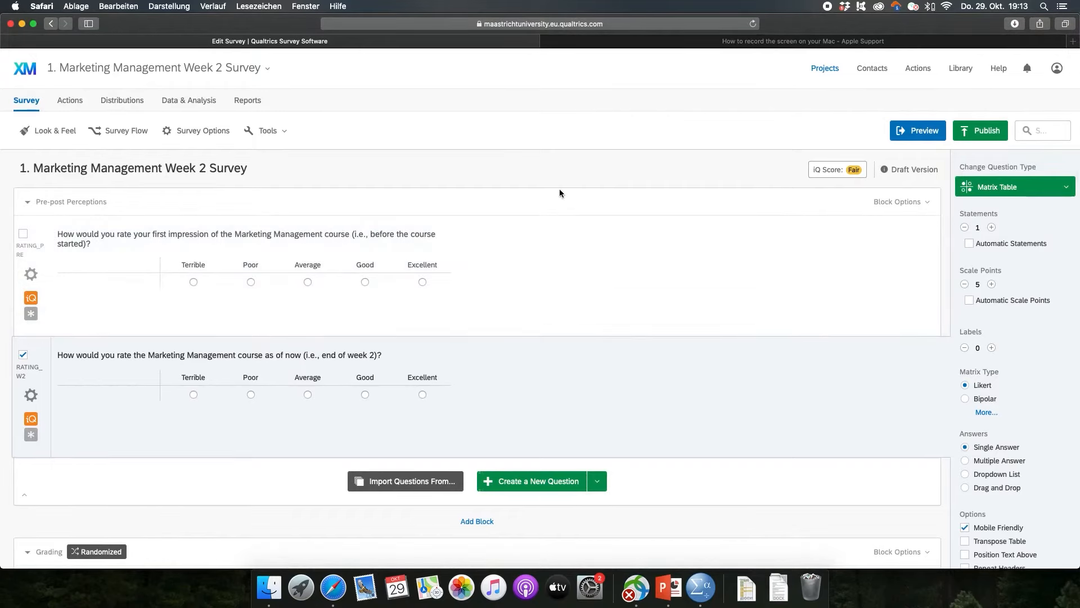
Switch to the MM_Week2_Surveydata.sav dataset in SPSS, show its variable definitions and widen the Name column to fit the full names.
key(ctrl+Right)
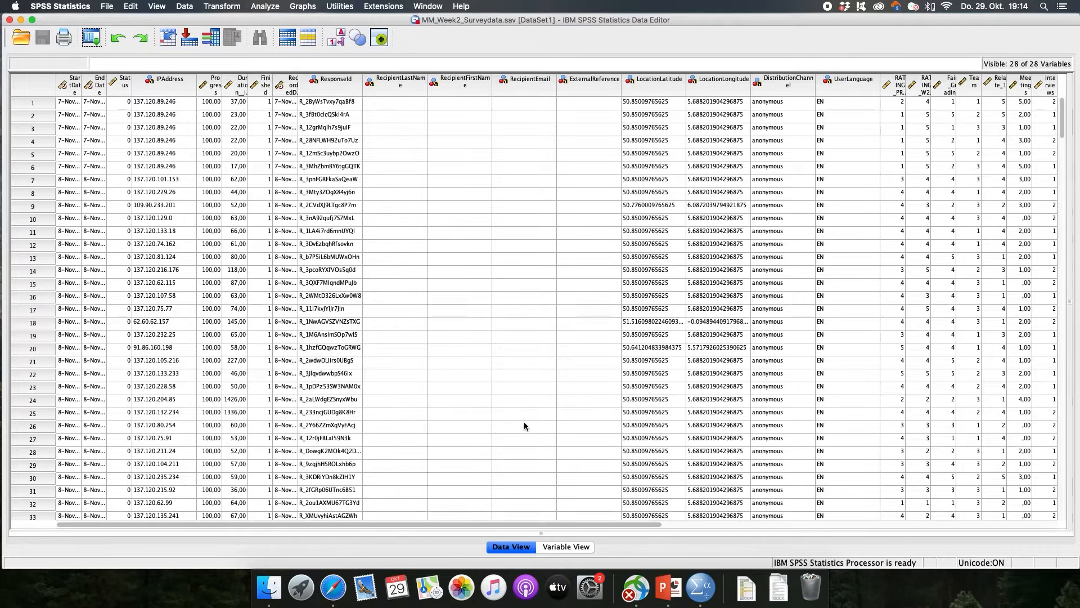
click(557, 550)
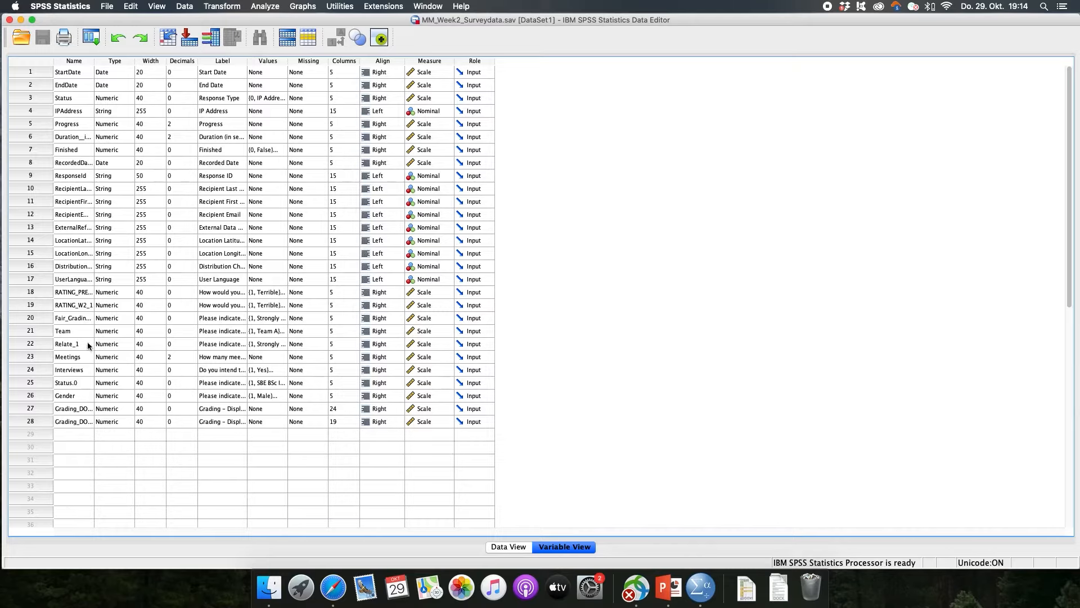
click(75, 62)
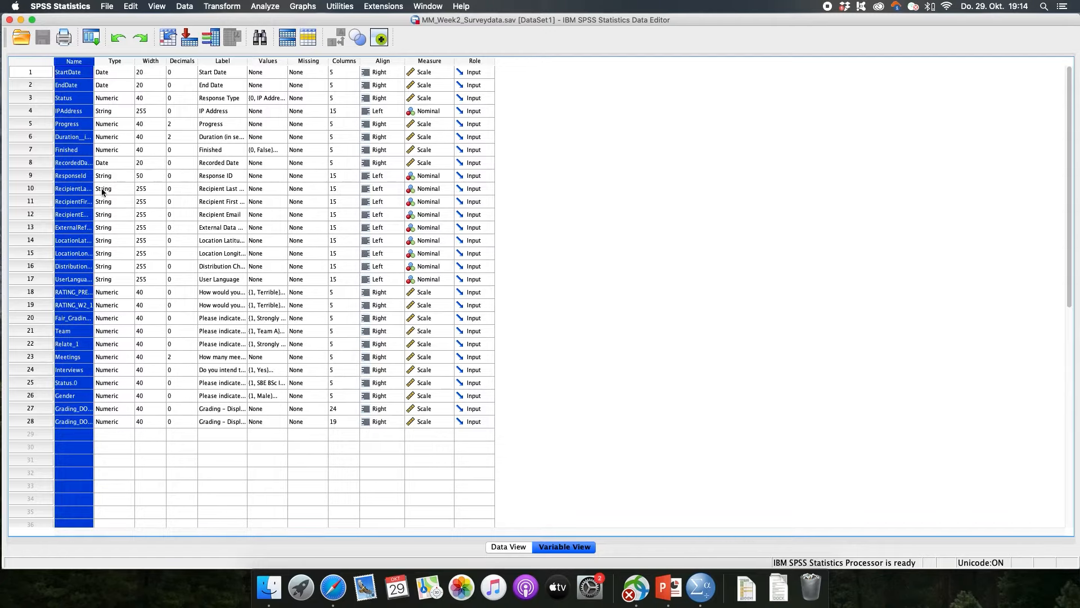
drag(94, 61, 162, 64)
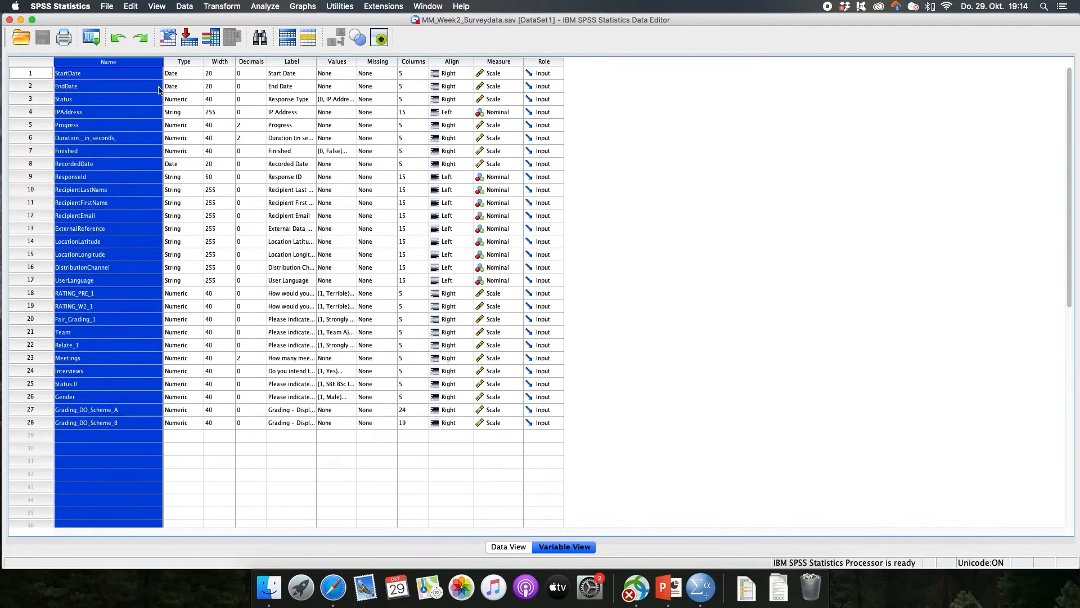
Examine the variable list, comparing the metadata from StartDate to UserLanguage with the survey questions starting at RATING_PRE_1.
click(105, 294)
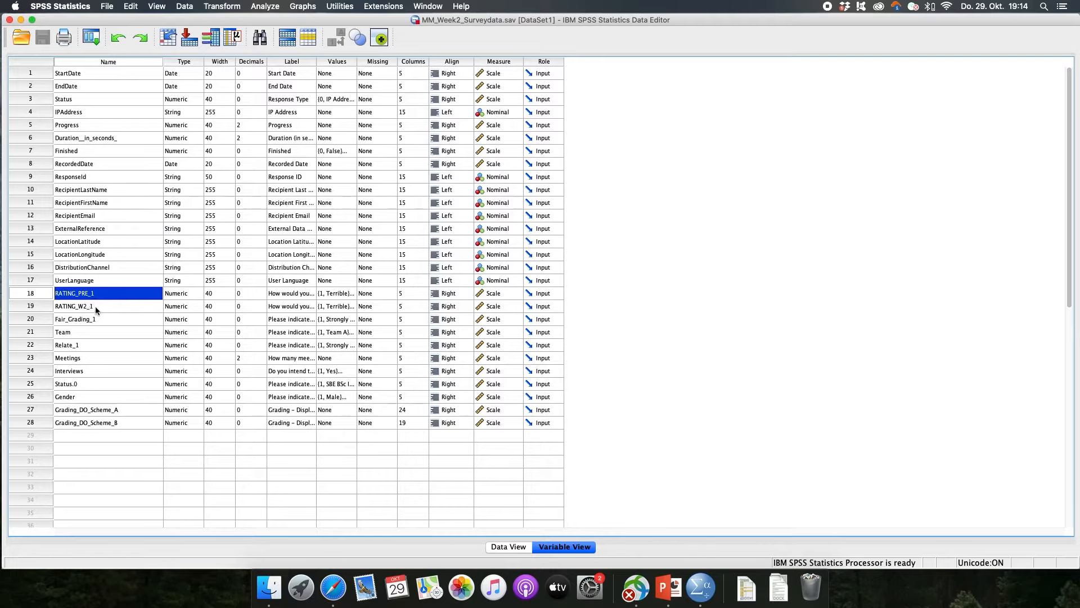
click(116, 281)
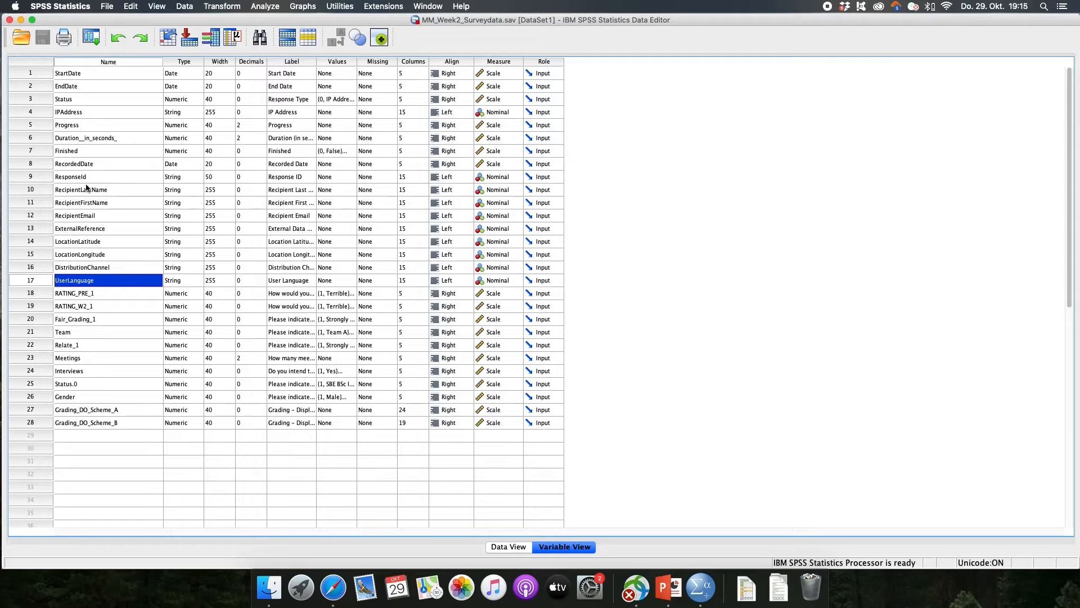
click(84, 115)
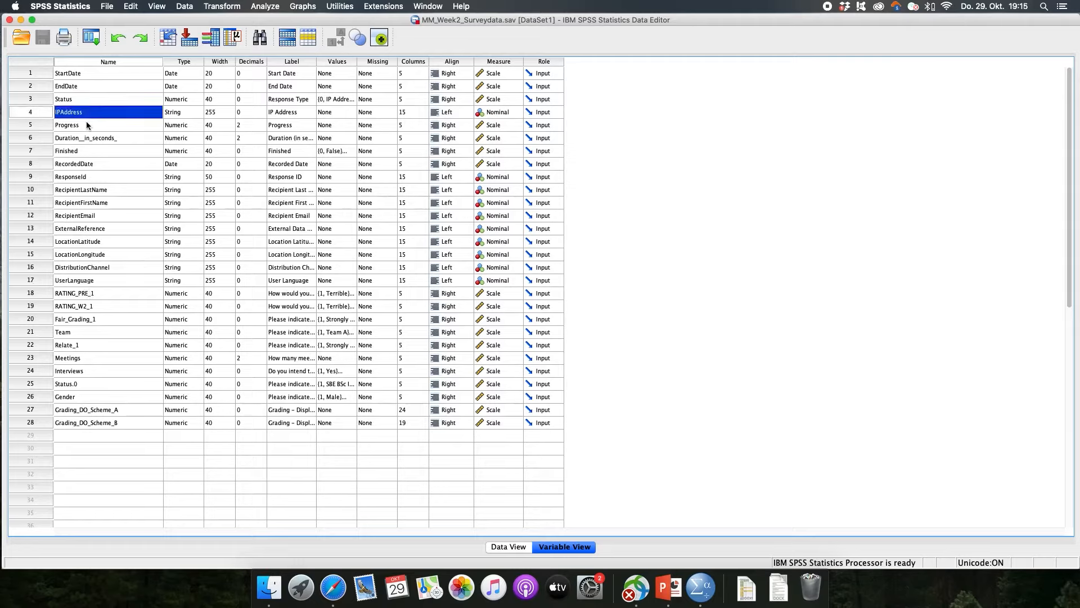
click(82, 73)
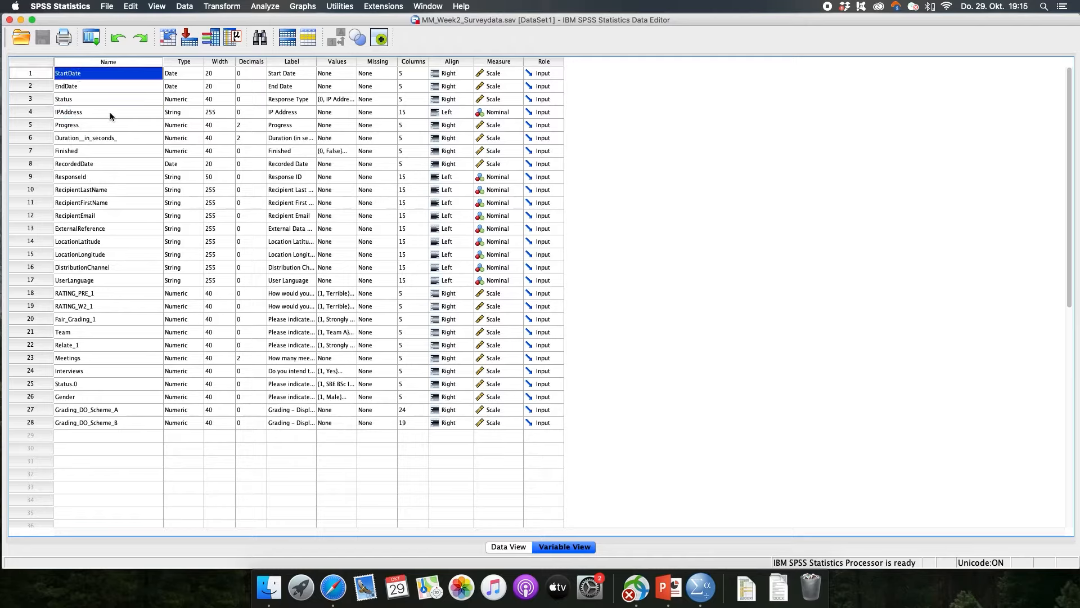
Delete the metadata variables from Status through UserLanguage, rows 3 to 17, from the dataset.
click(39, 100)
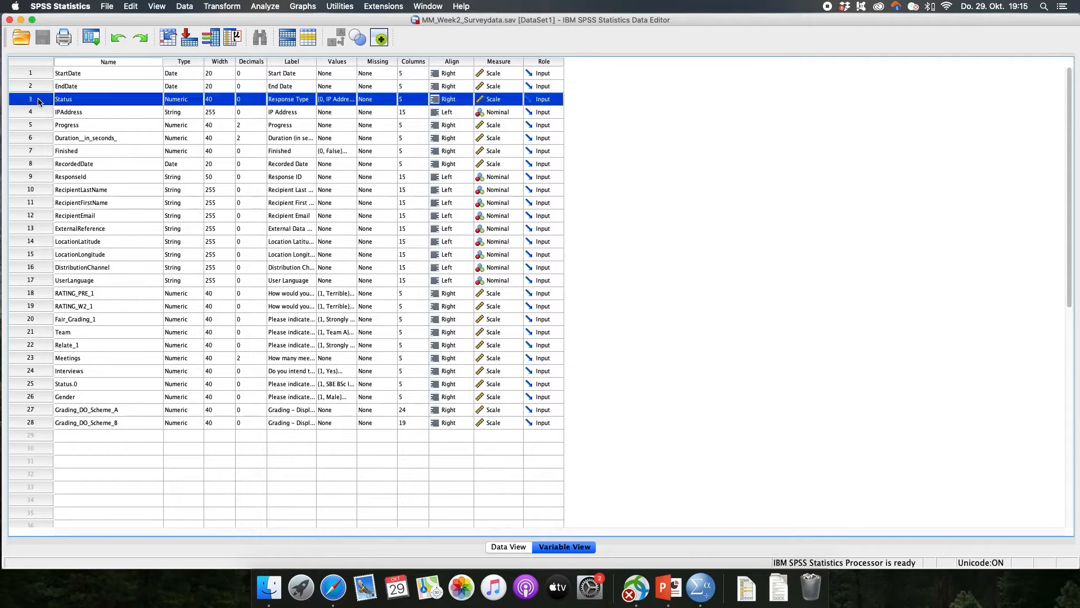
shift+click(40, 281)
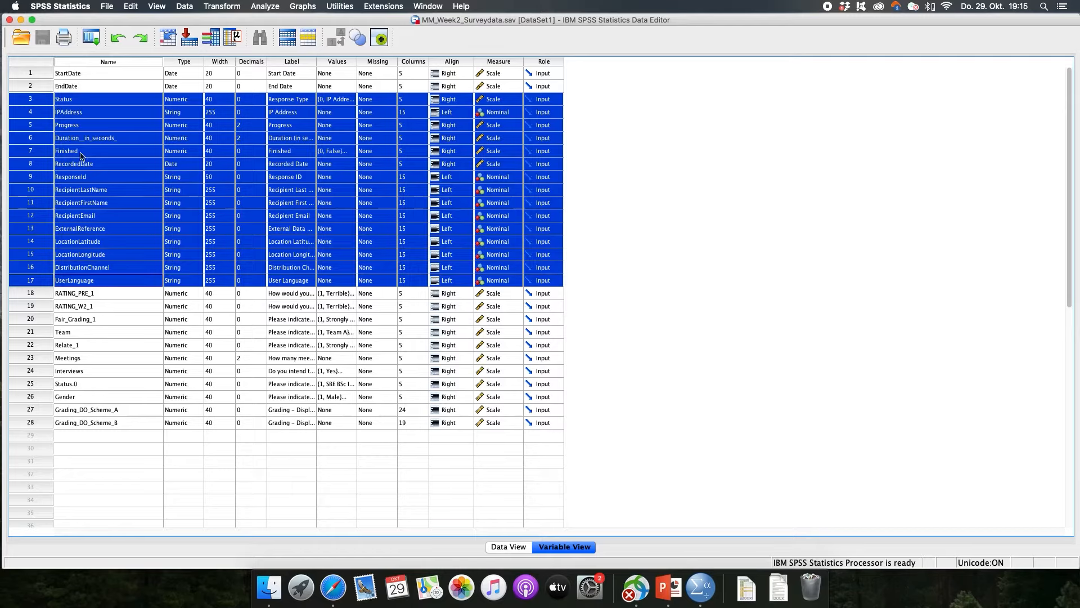
right_click(37, 102)
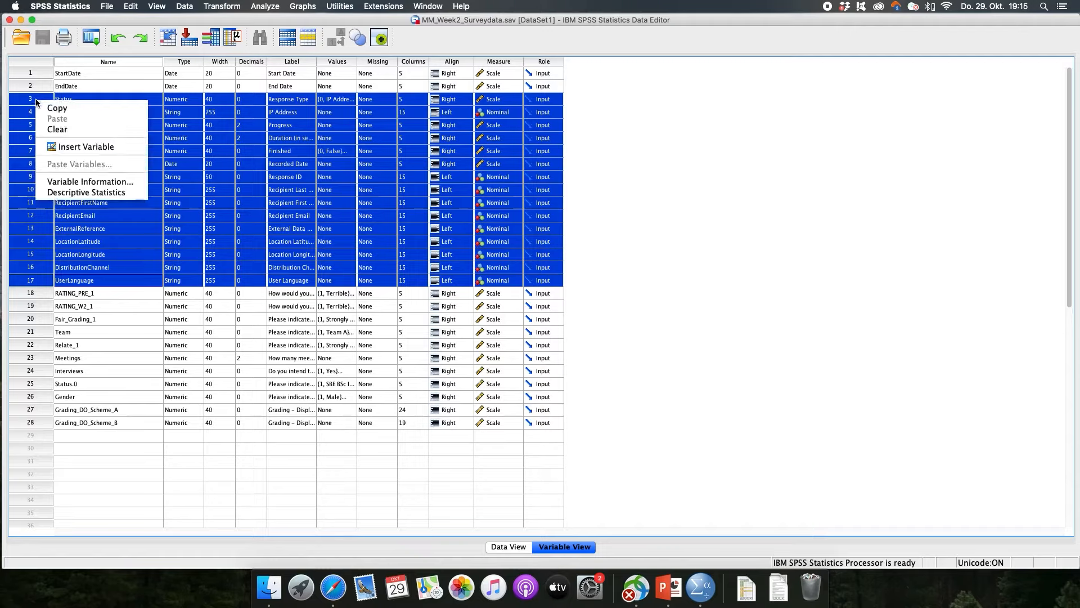
click(66, 130)
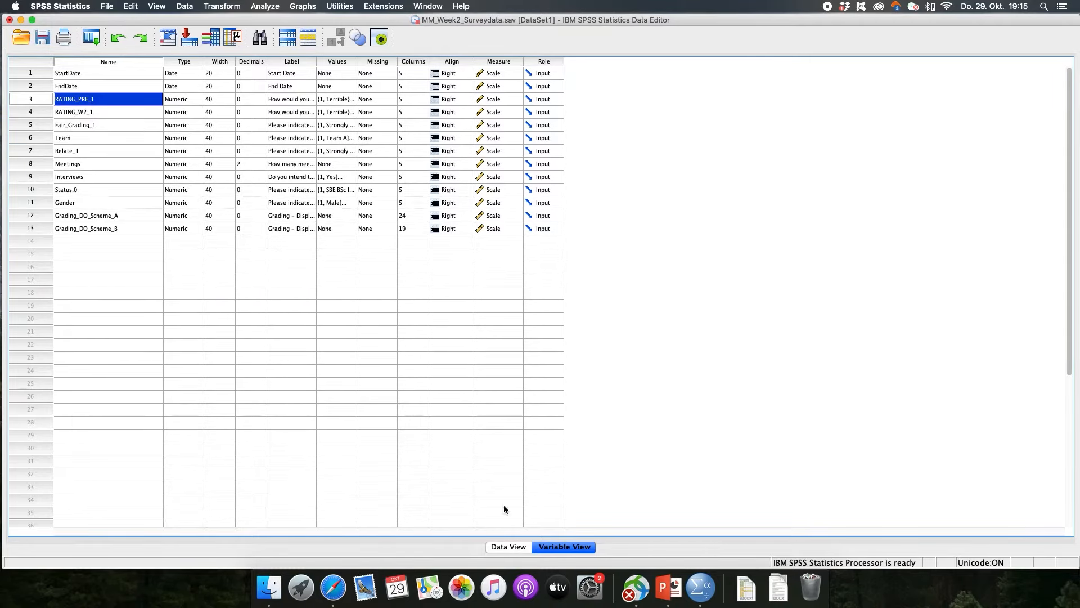
Show the case data, widen the narrow columns from StartDate through Gender to fit their names and values, and select the first case.
click(505, 547)
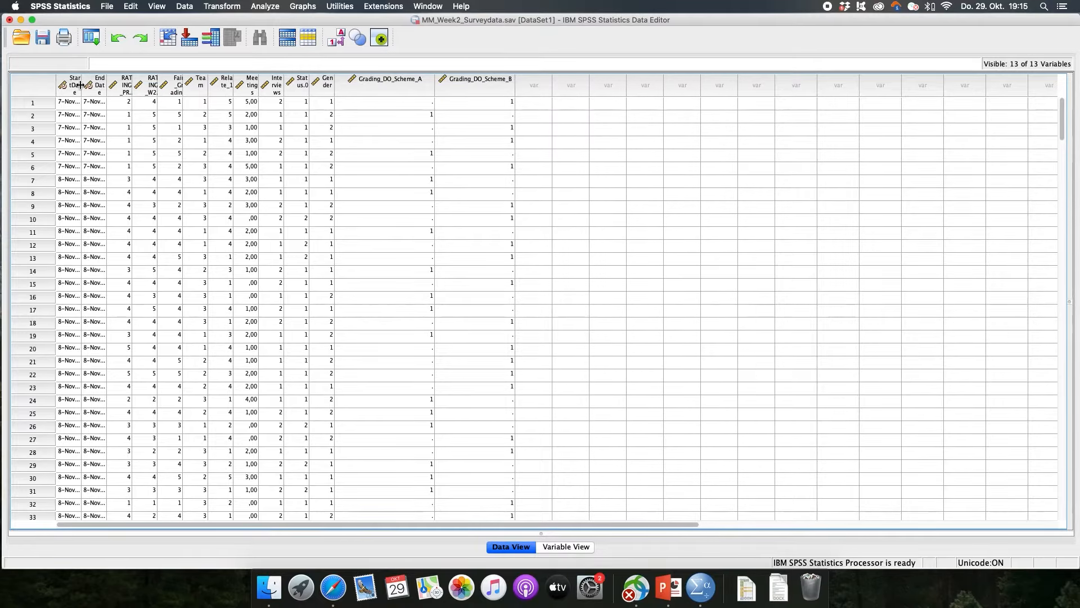
drag(81, 85, 205, 85)
click(90, 102)
click(195, 104)
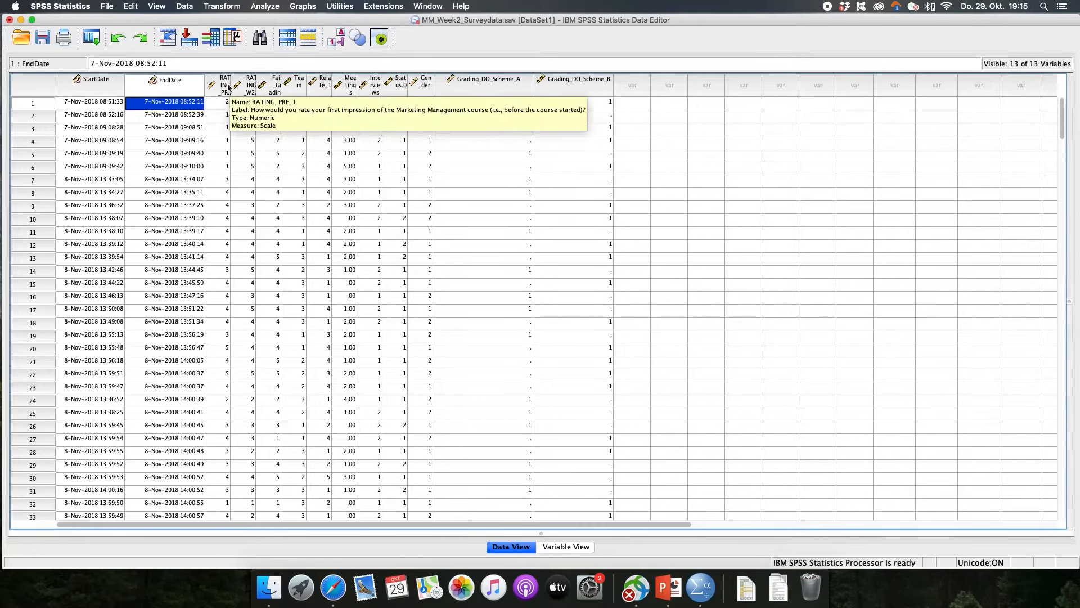
drag(229, 84, 689, 82)
click(536, 85)
click(35, 93)
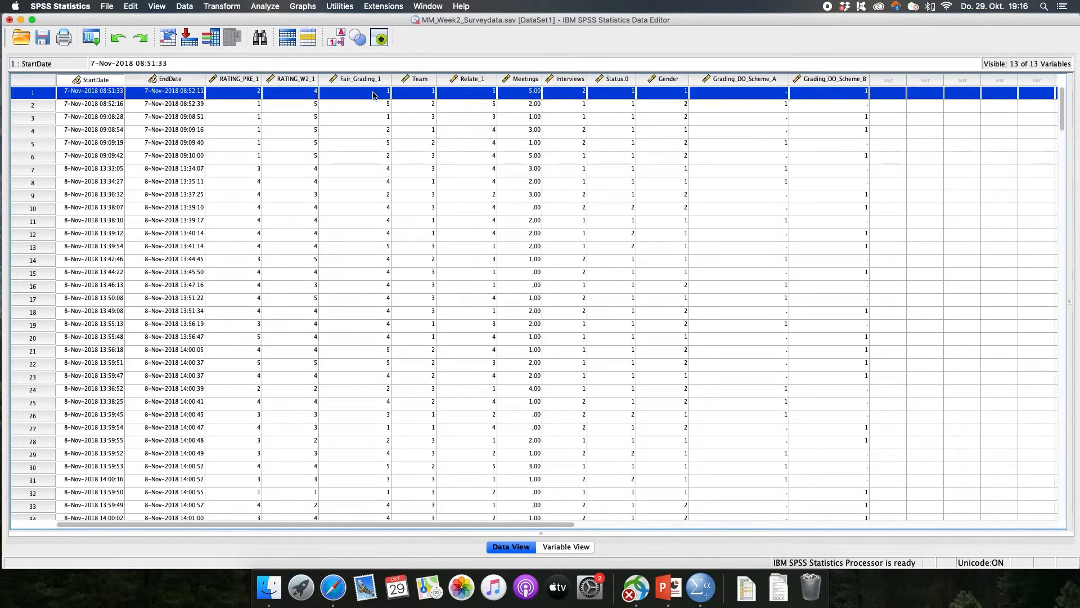
Examine the first respondent's answers from RATING_PRE_1 to Gender and compare the cases in rows 1 to 5.
click(236, 96)
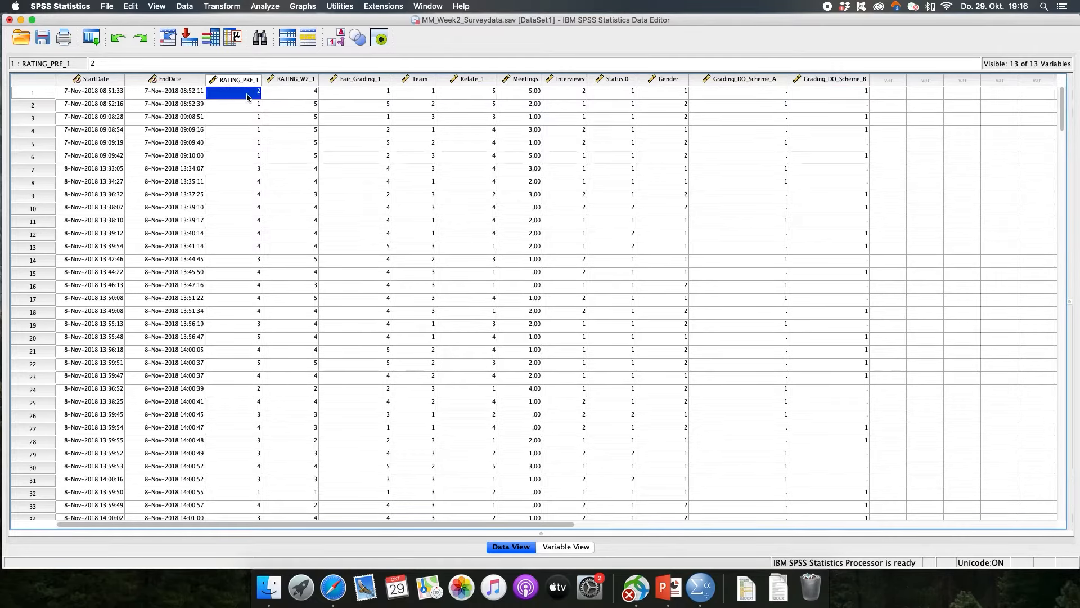
click(303, 96)
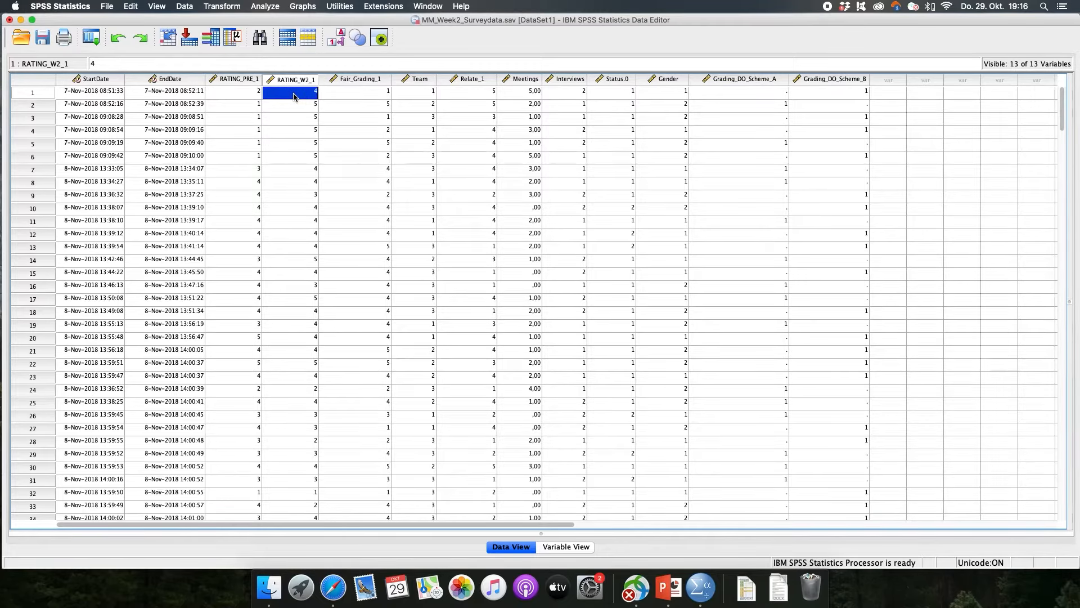
click(423, 94)
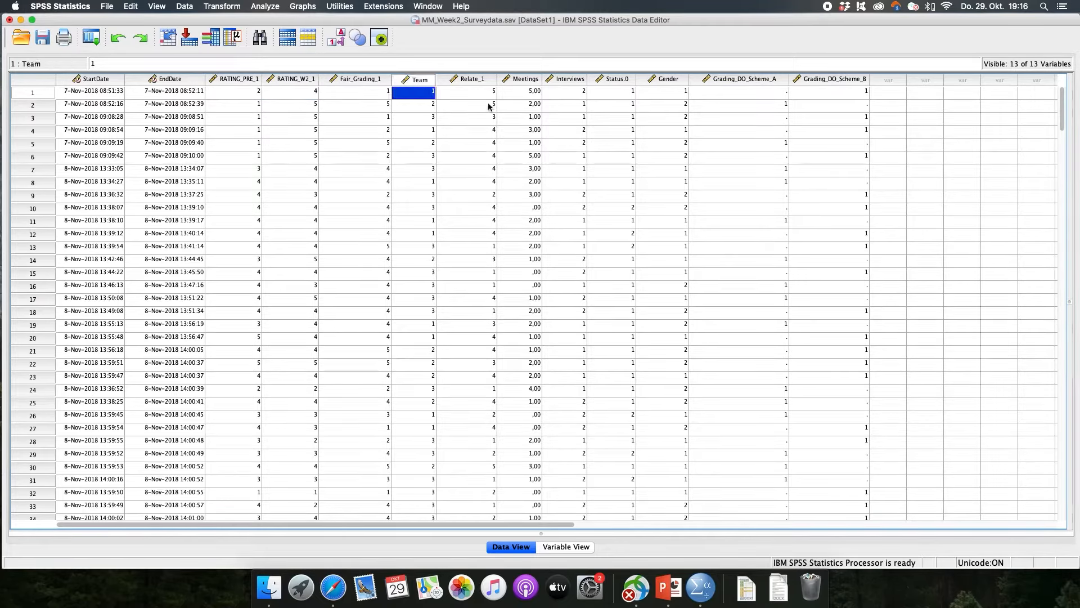
click(523, 92)
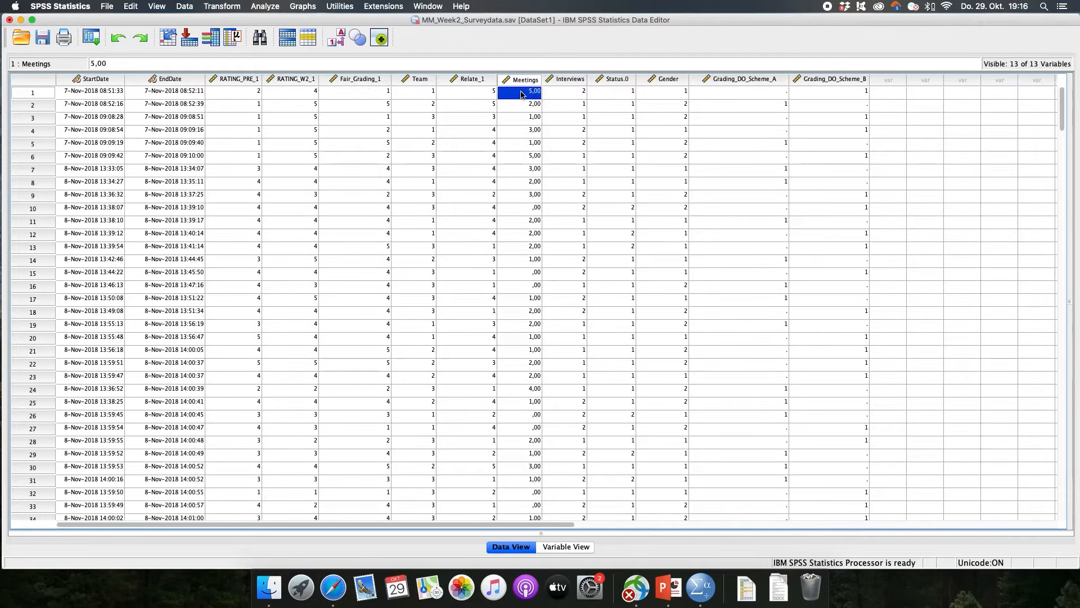
click(666, 91)
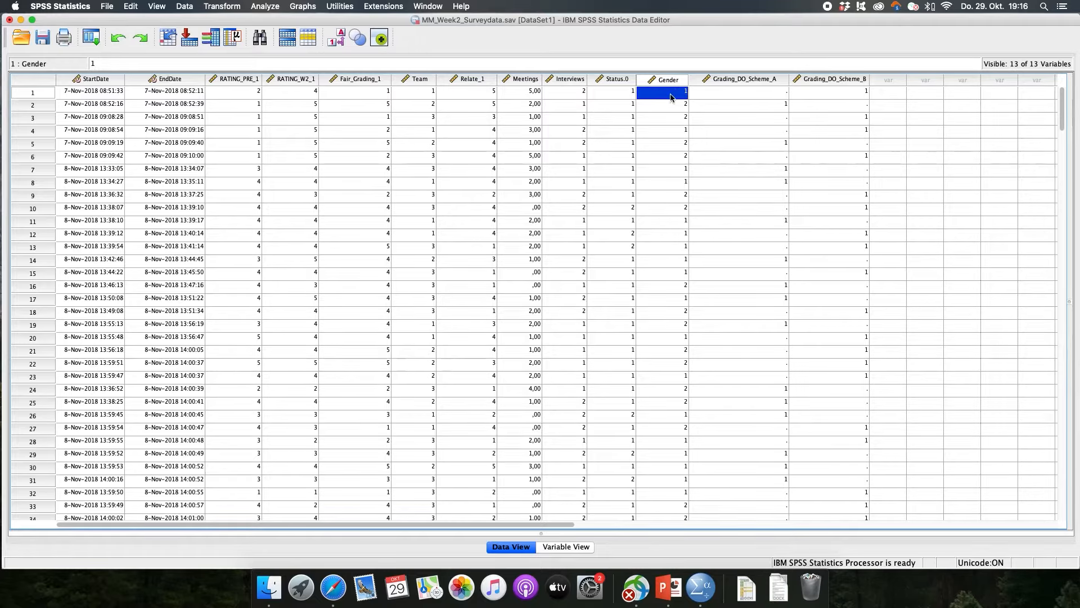
click(31, 94)
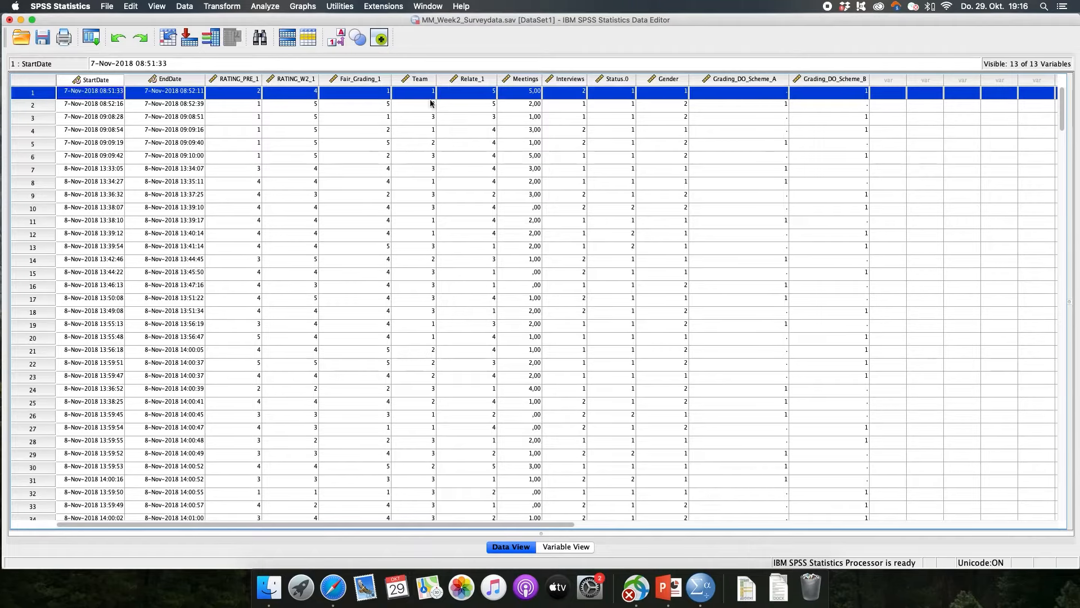
click(35, 109)
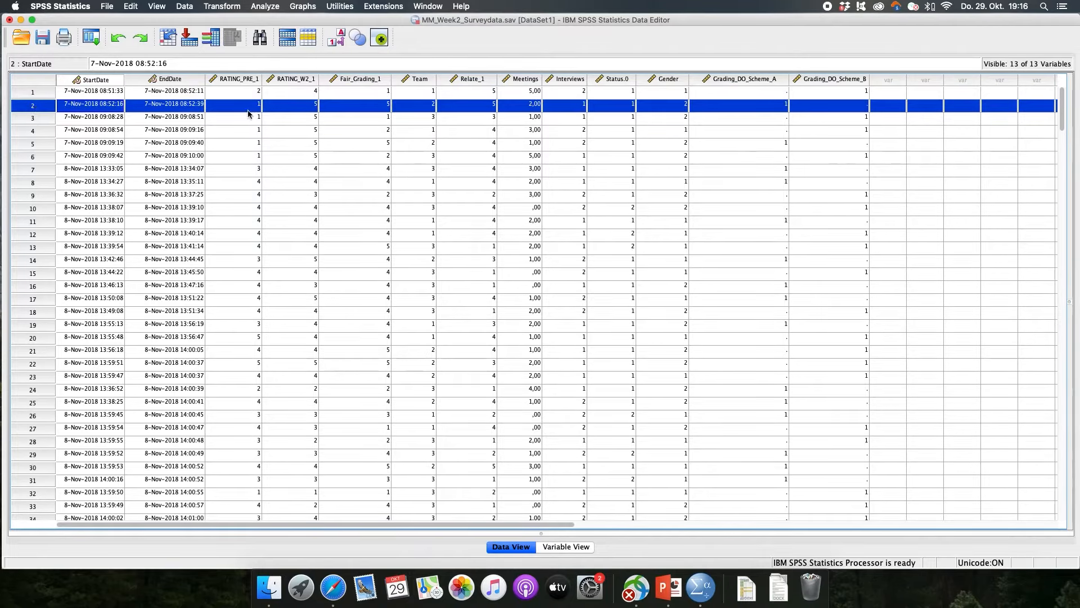
click(34, 119)
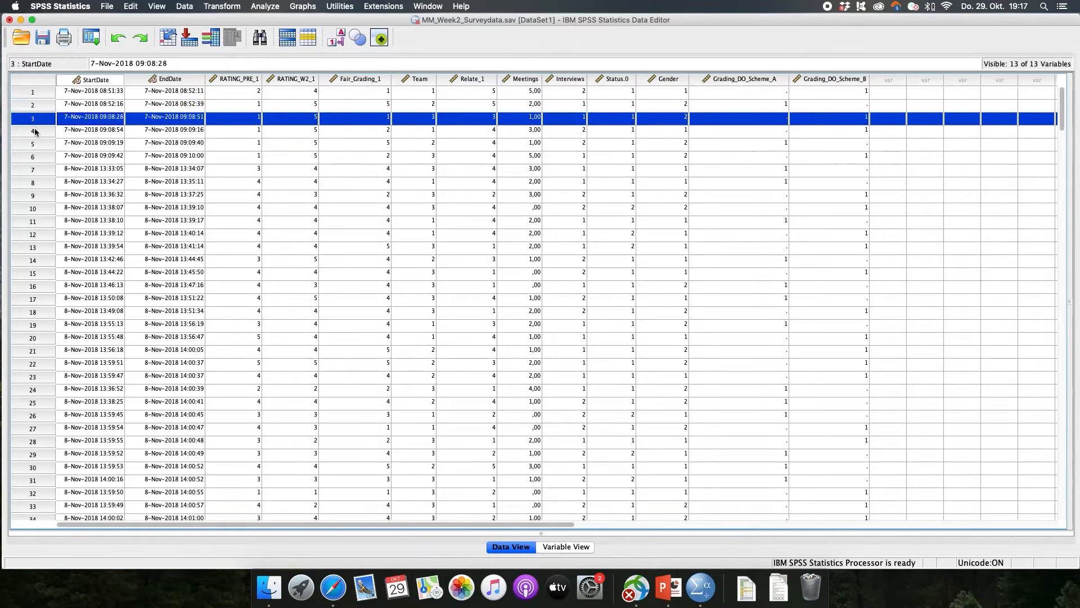
click(35, 131)
click(35, 146)
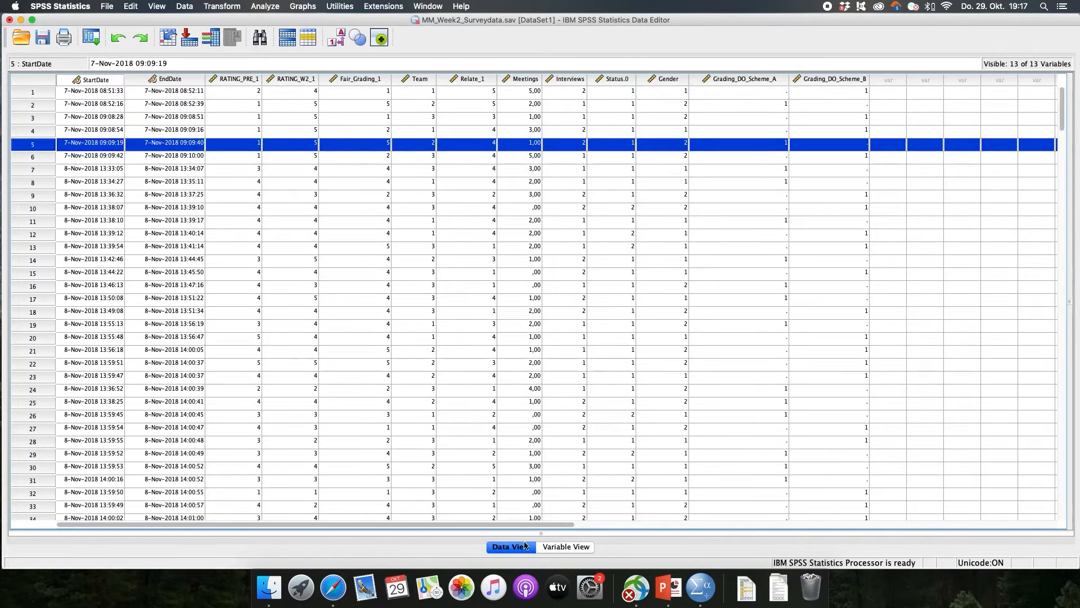
click(40, 96)
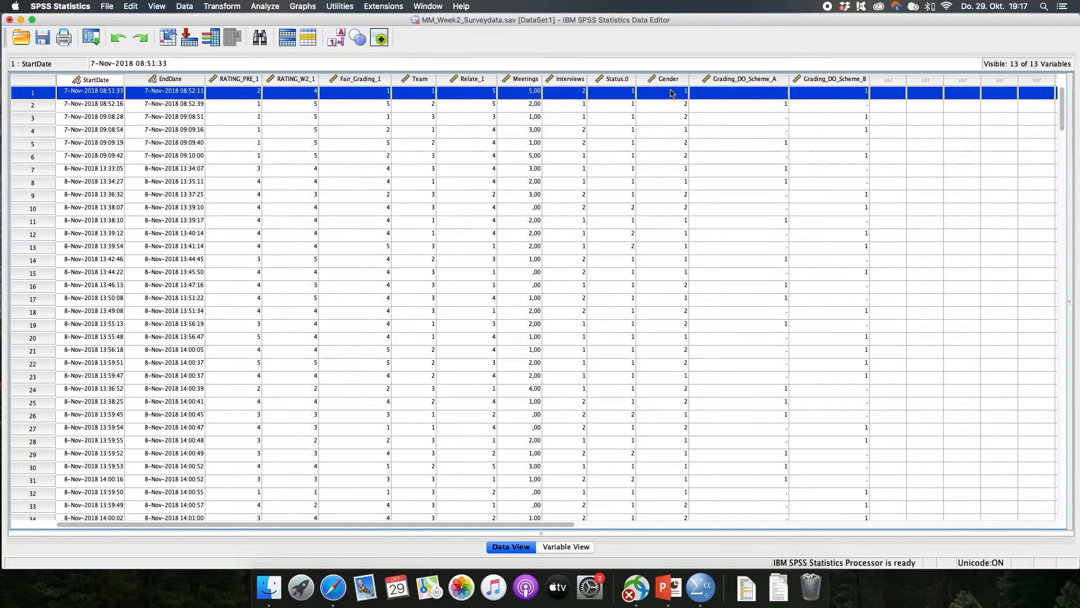
Show the variable definitions and widen the Label column so that the survey question texts are readable.
click(569, 546)
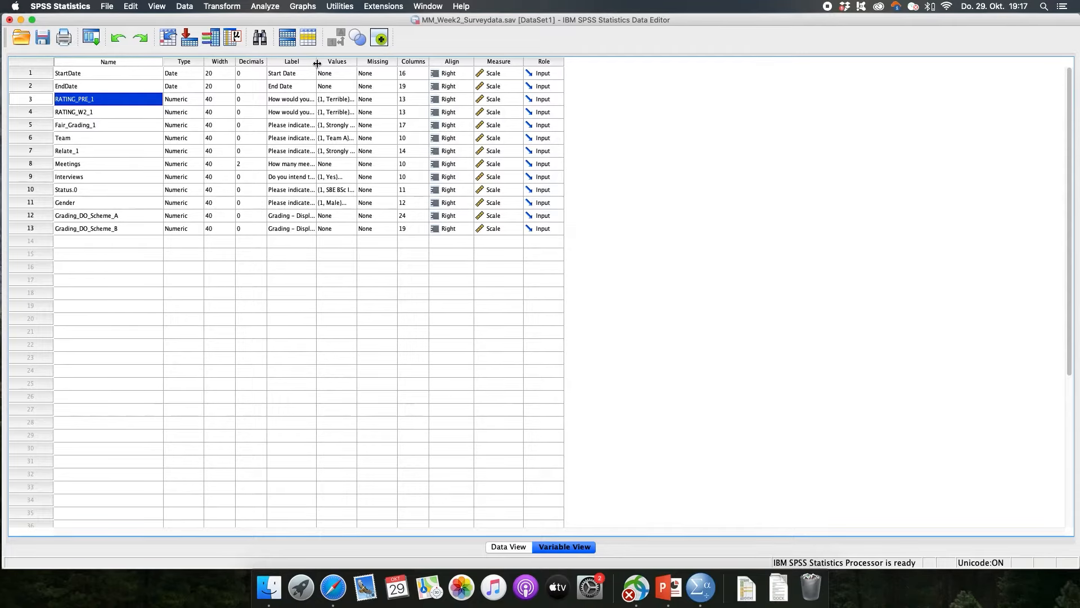
drag(316, 63, 521, 73)
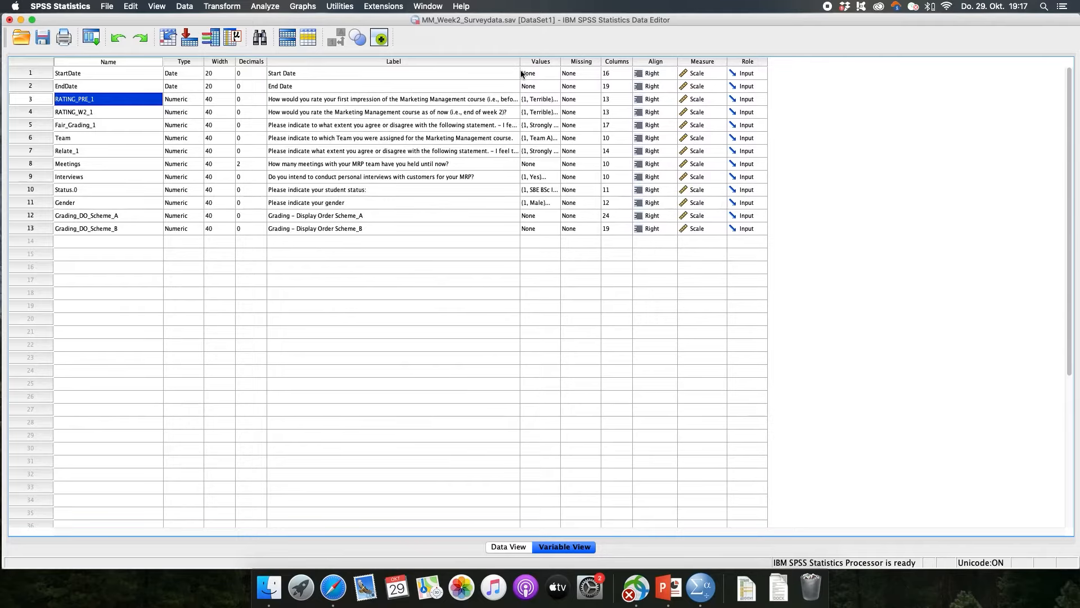
click(361, 100)
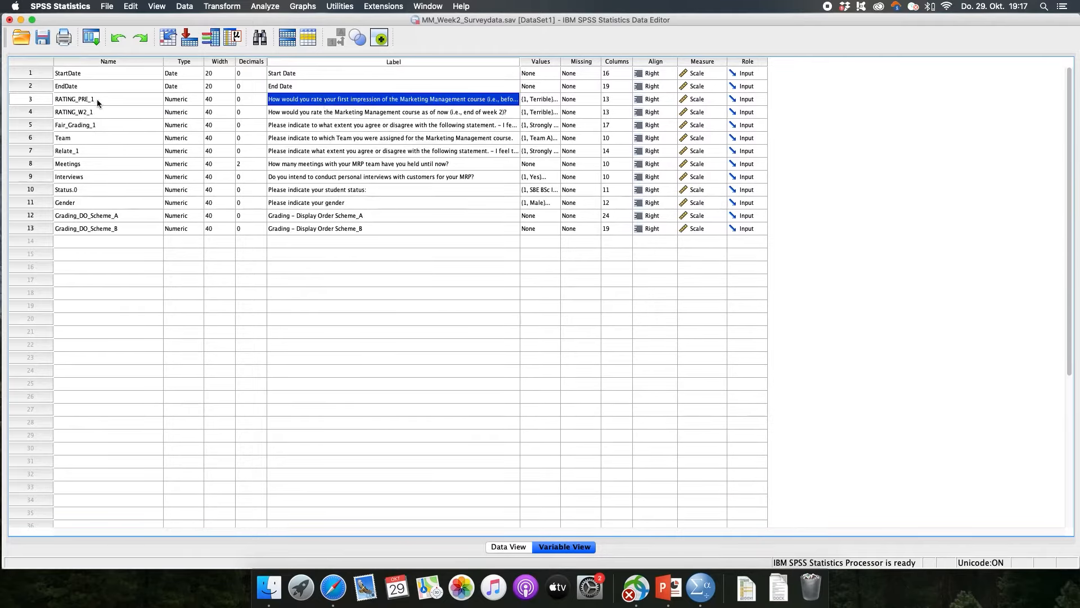
drag(520, 61, 448, 62)
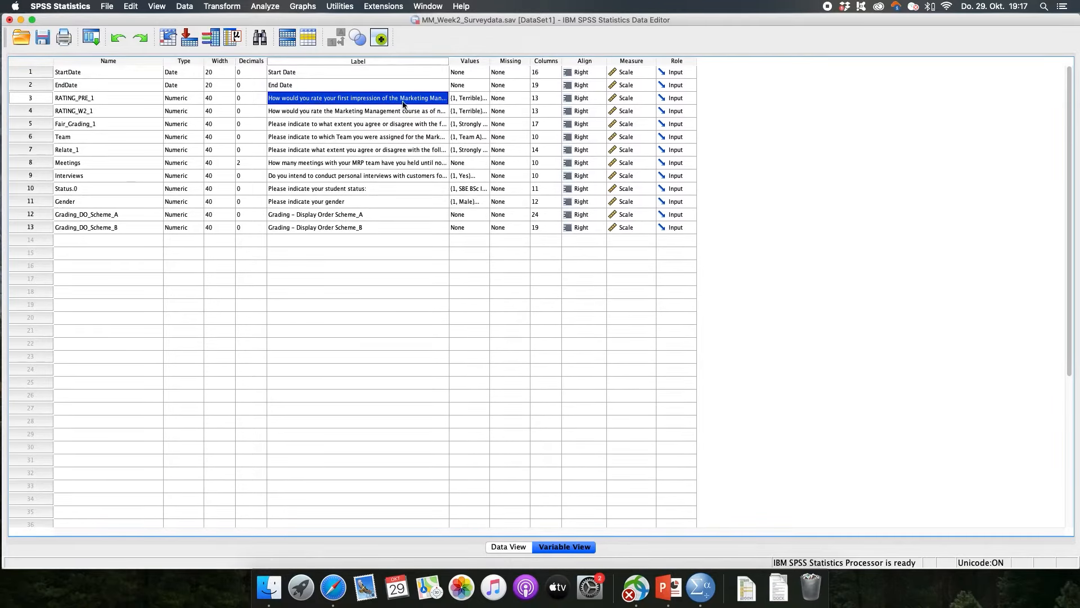
Replace the label of RATING_PRE_1 with "First Impression".
double_click(329, 102)
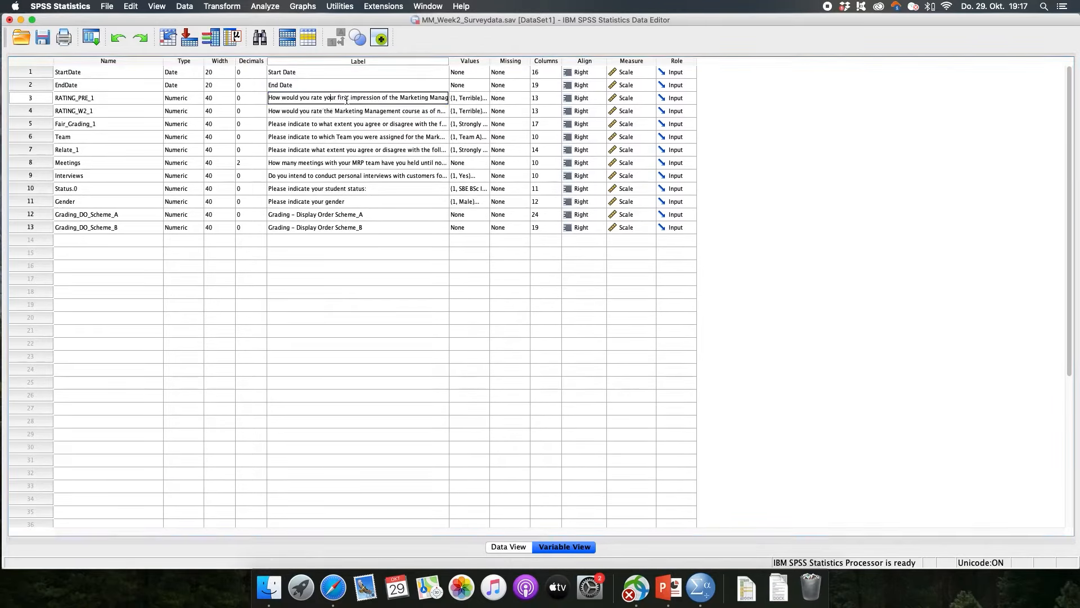
triple_click(353, 99)
text(F)
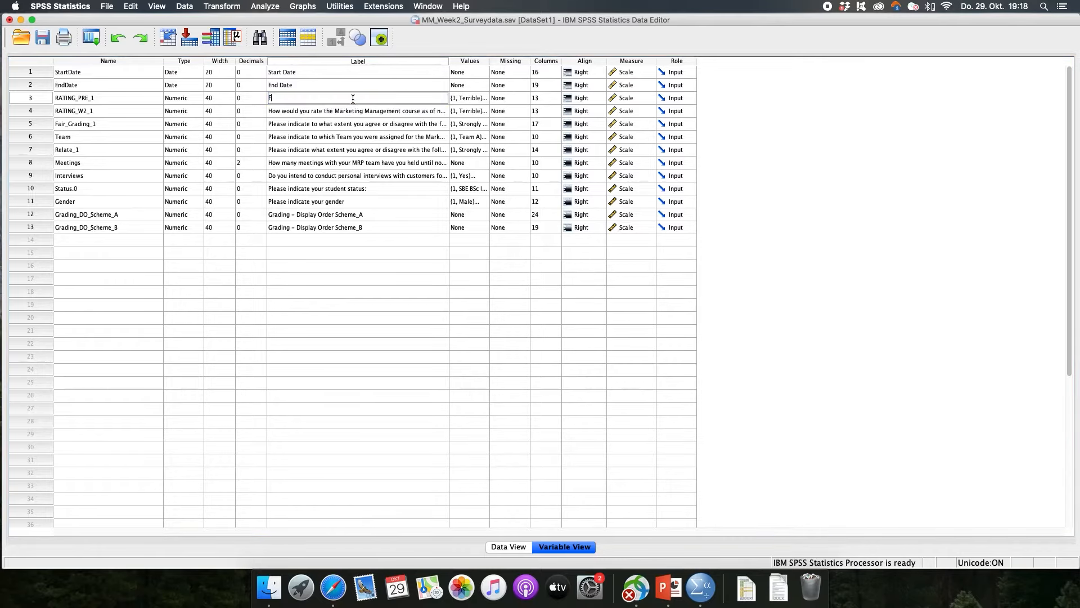
text(irst Impression)
Replace the label of RATING_W2_1 with "W2 Impression" and narrow the Label column.
click(346, 111)
double_click(306, 110)
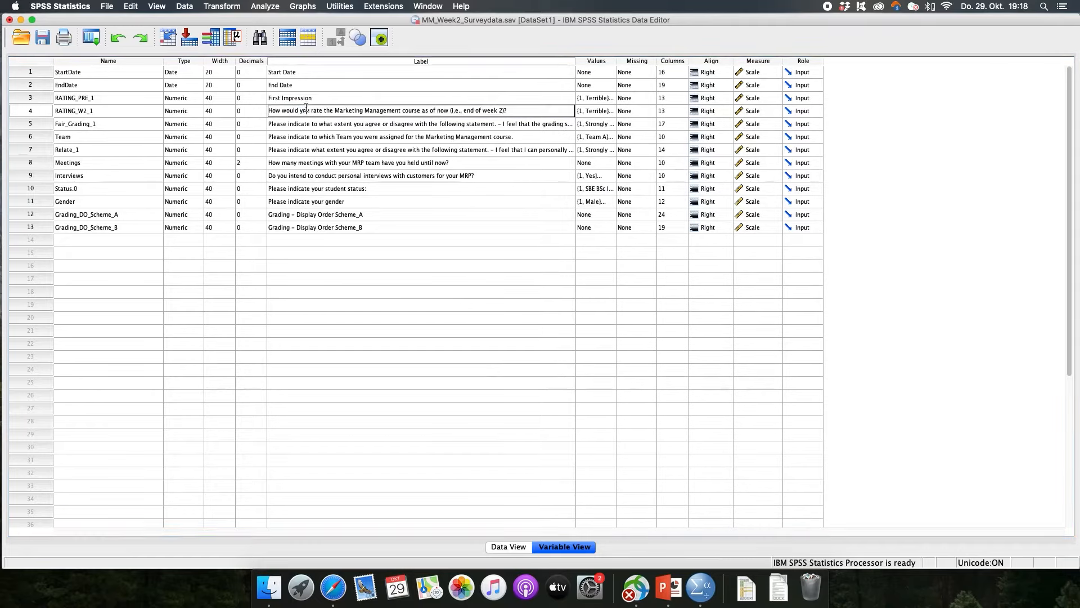
key(super+a)
text(W)
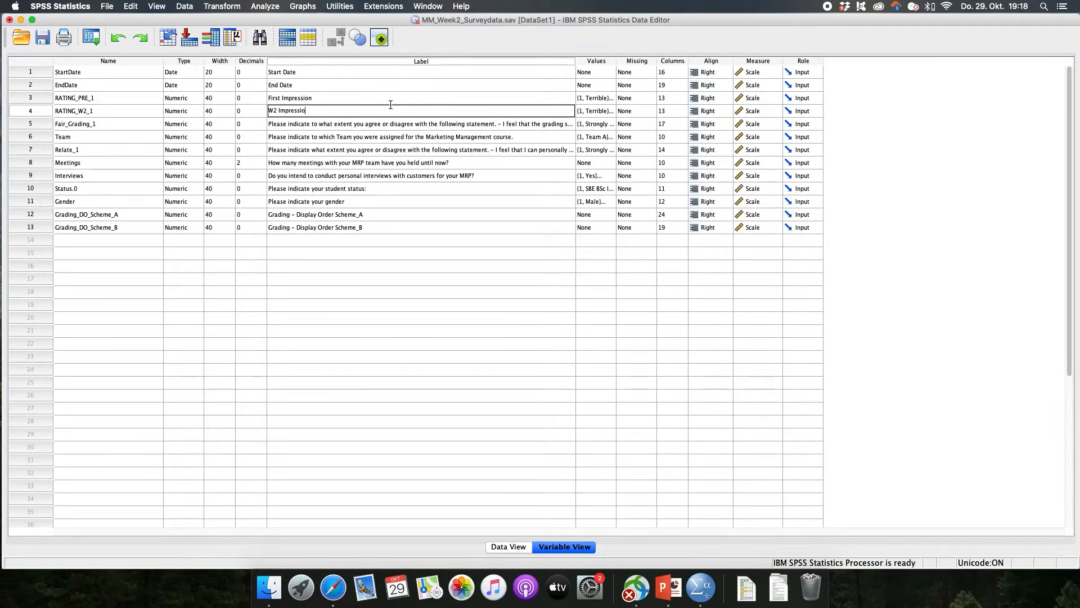
key(Return)
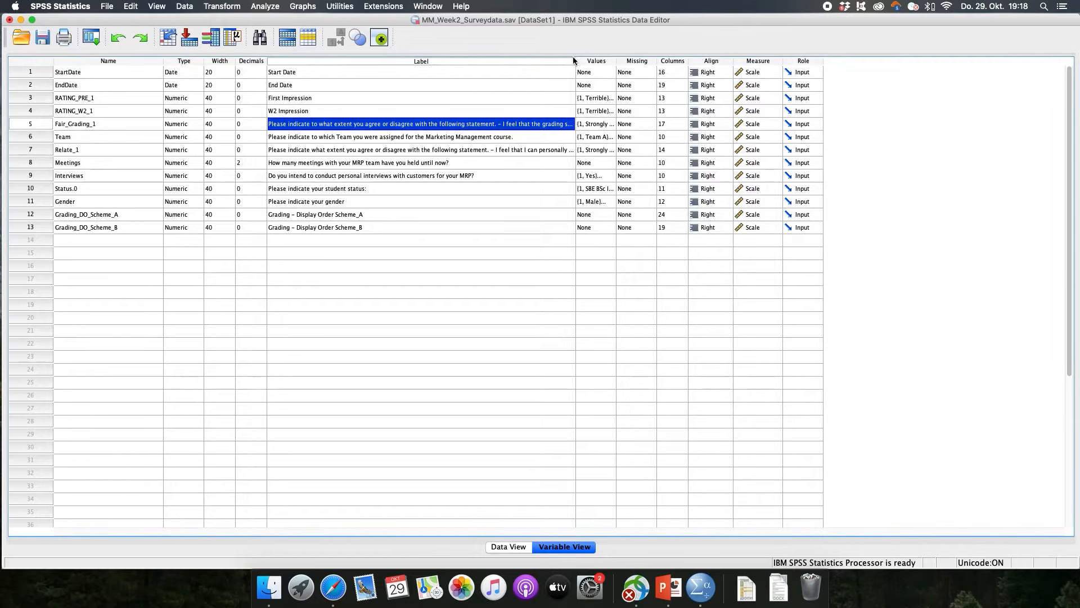
drag(573, 60, 370, 61)
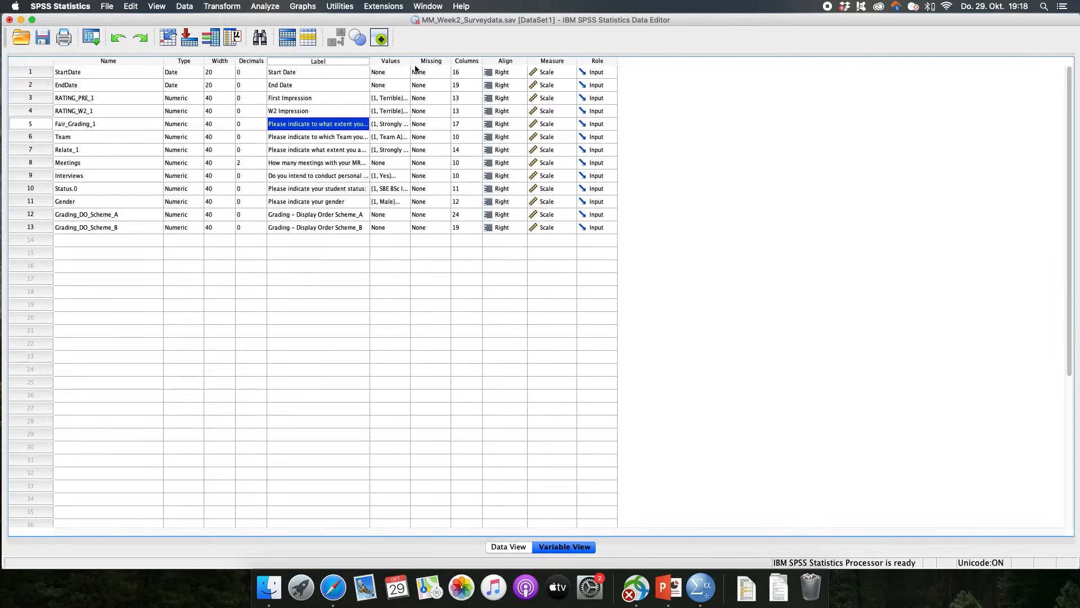
Inspect the value labels assigned to the Gender variable and leave them as they are.
click(389, 61)
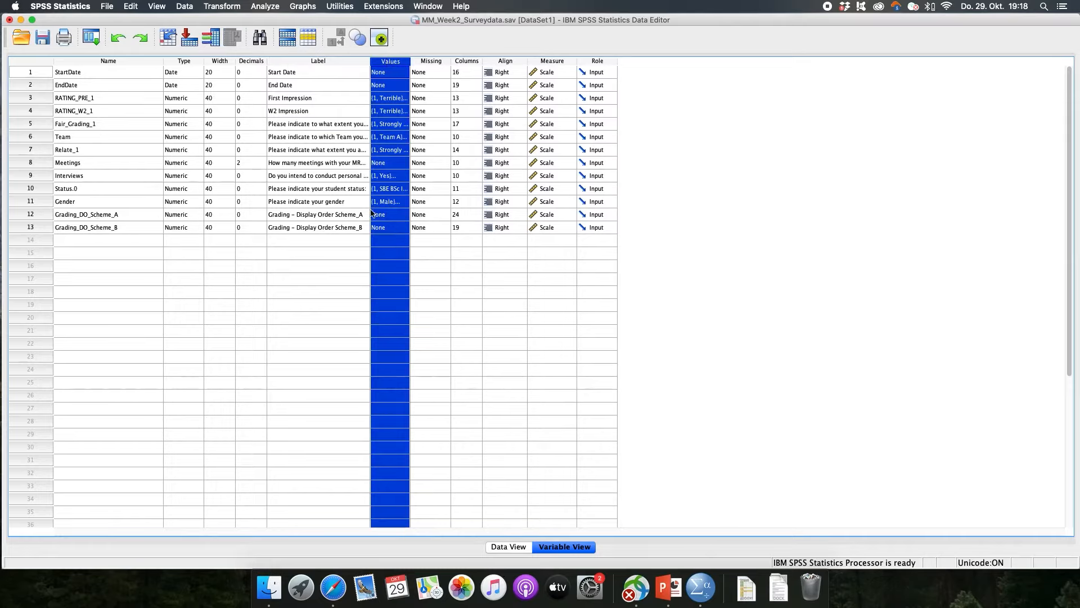
click(393, 203)
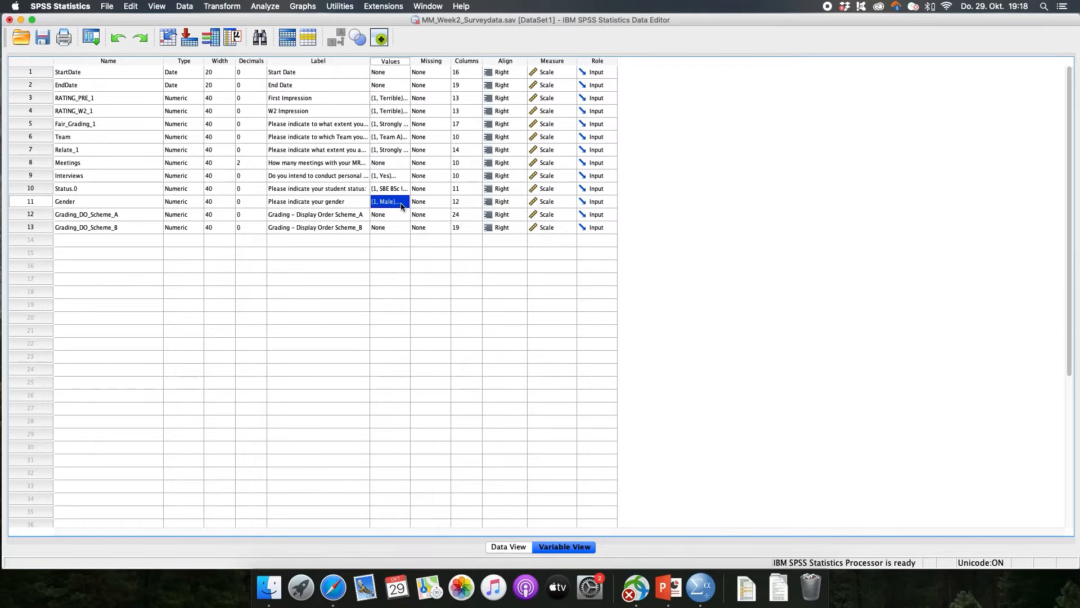
click(402, 204)
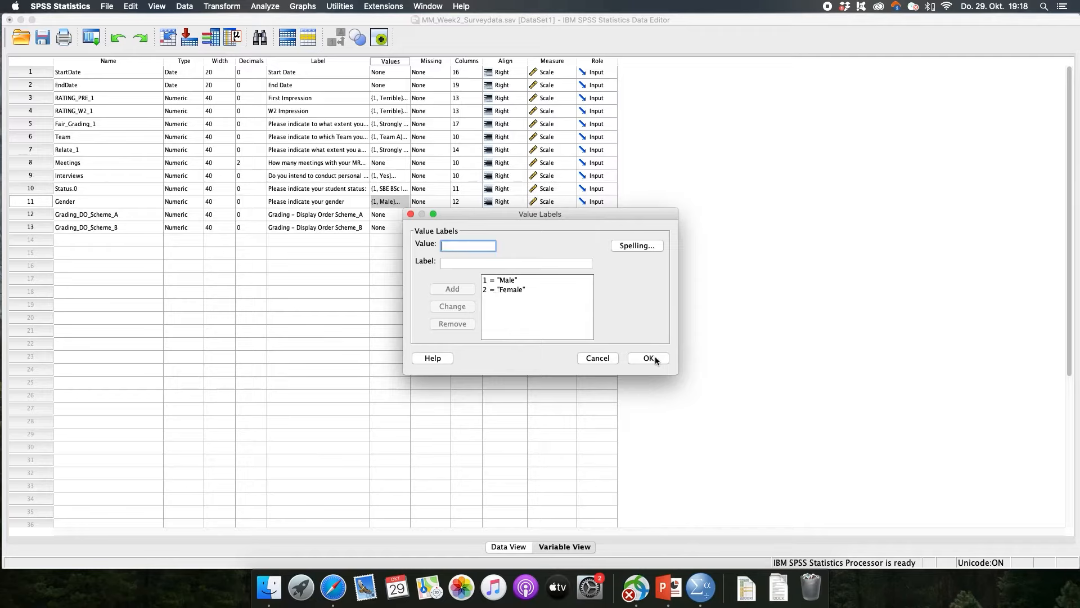
click(631, 359)
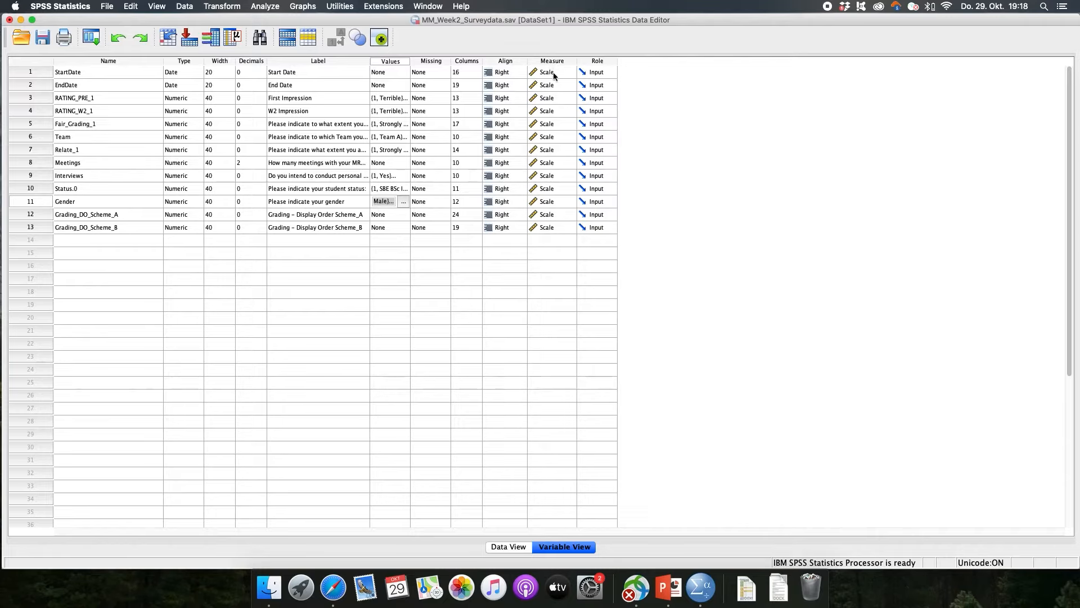
Review the measurement levels of RATING_PRE_1, RATING_W2_1 and Fair_Grading_1, keeping them as Scale.
click(68, 100)
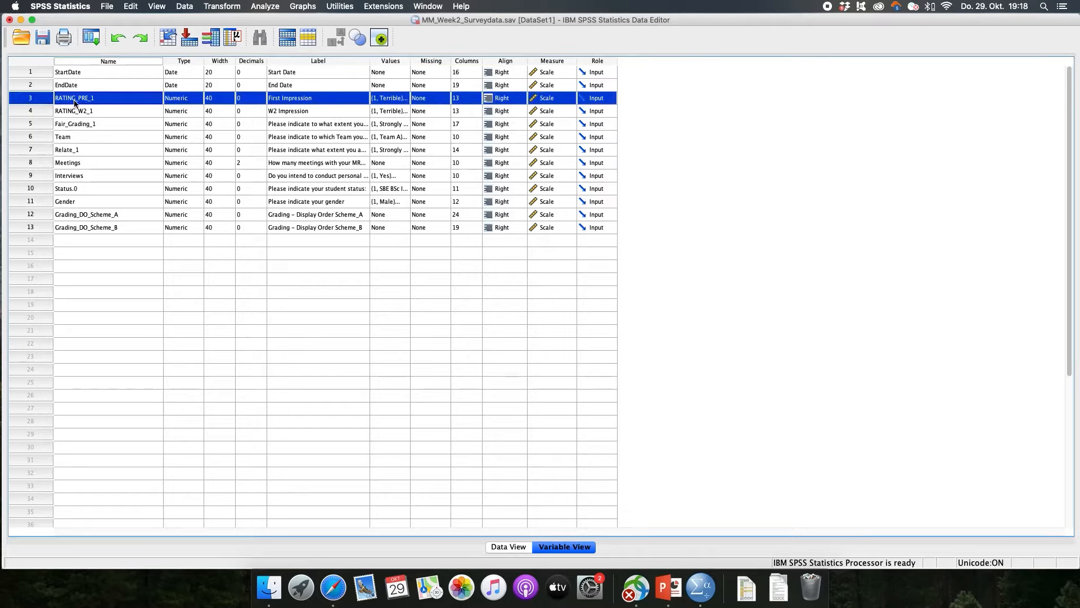
click(554, 101)
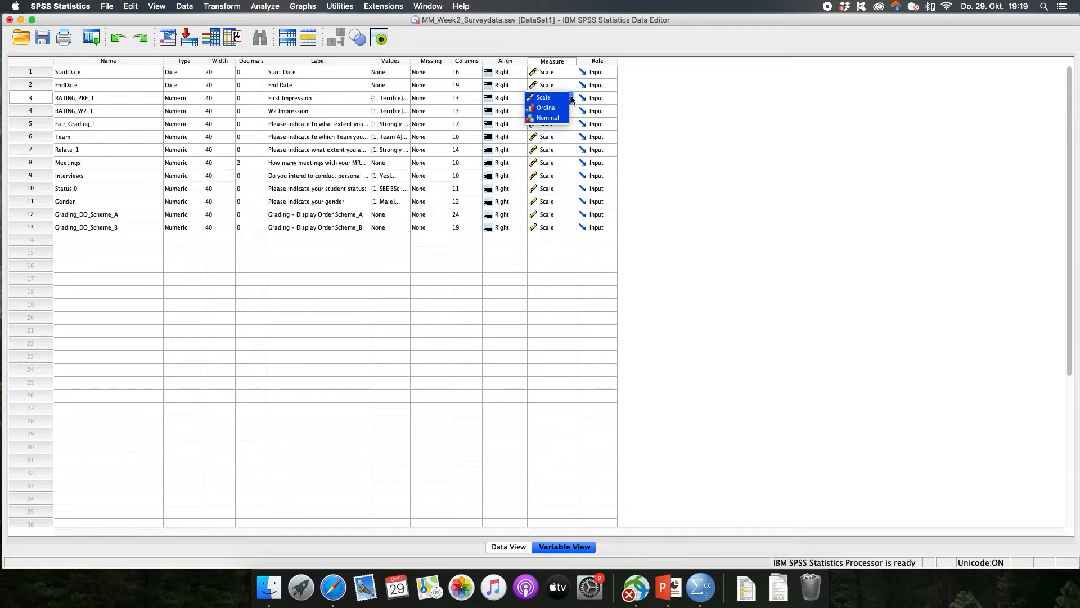
click(552, 99)
click(567, 99)
click(683, 107)
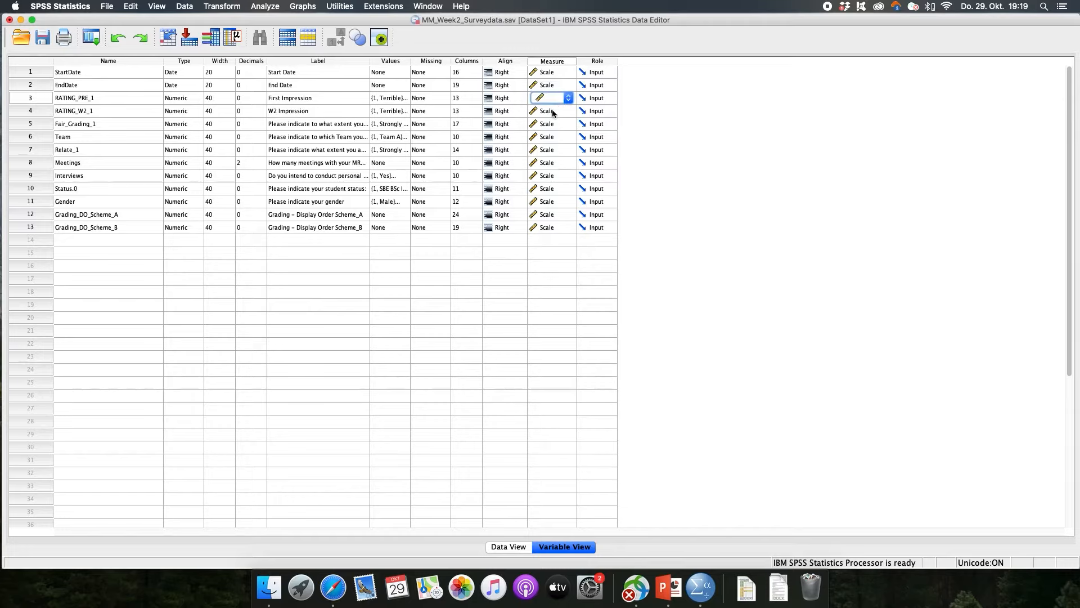
click(94, 111)
click(23, 112)
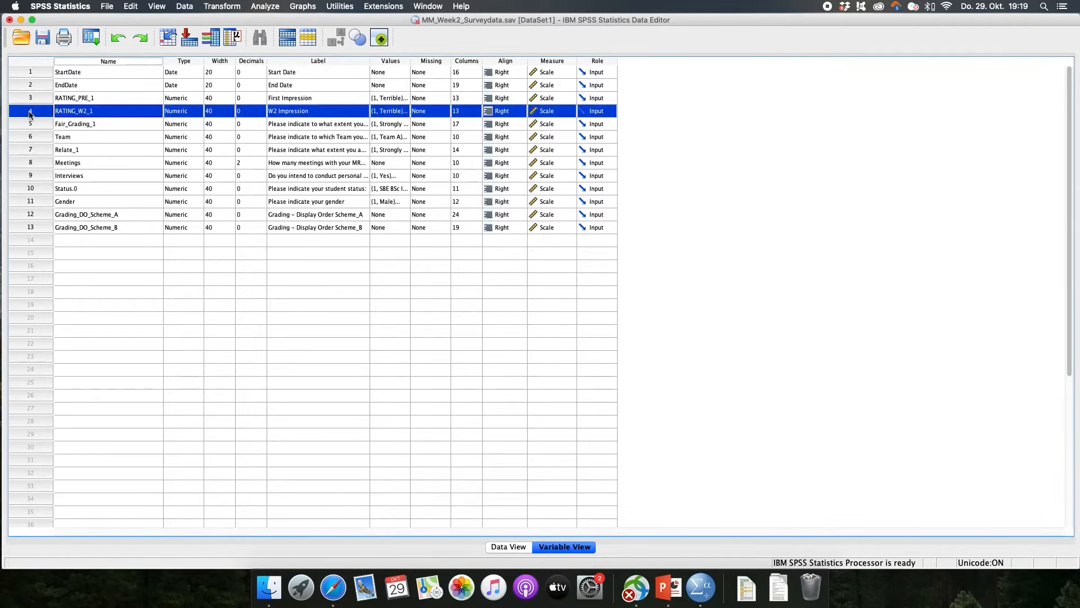
click(40, 124)
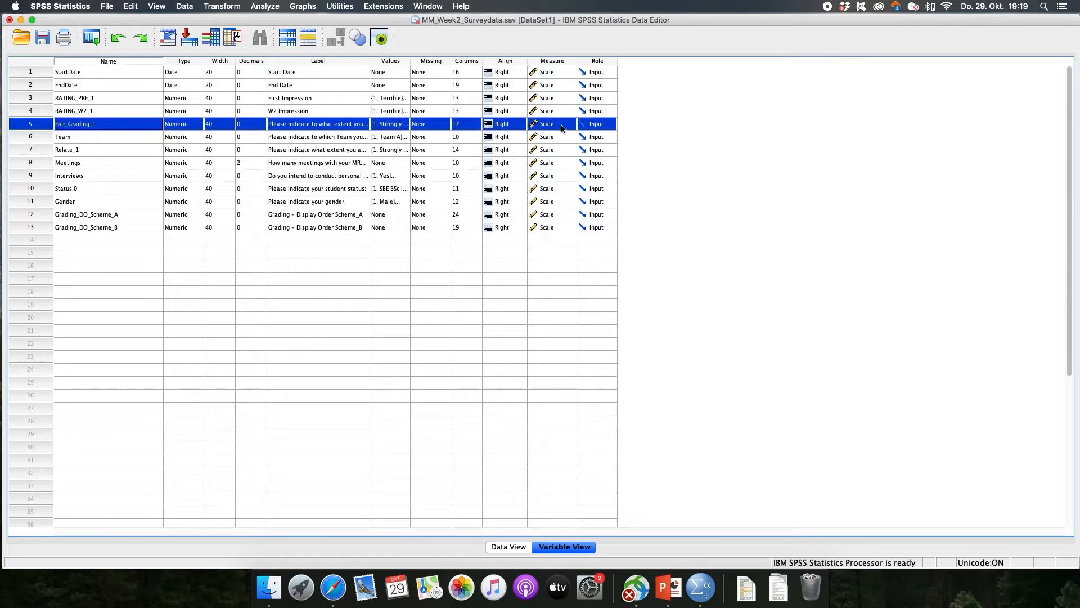
Check the value labels of the Team variable and set its measurement level to Nominal.
click(42, 139)
click(396, 140)
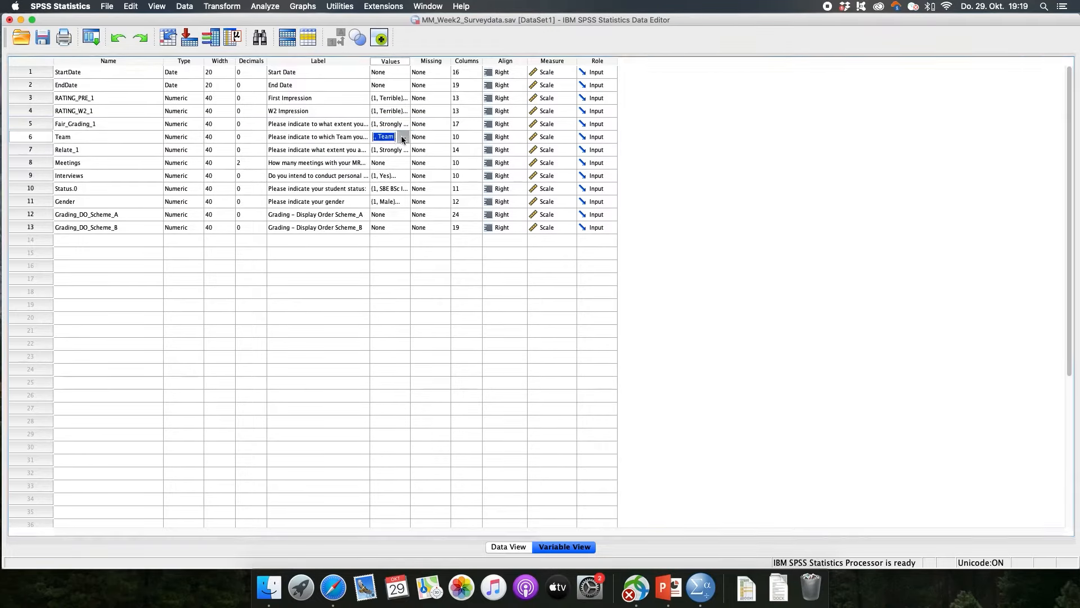
click(403, 138)
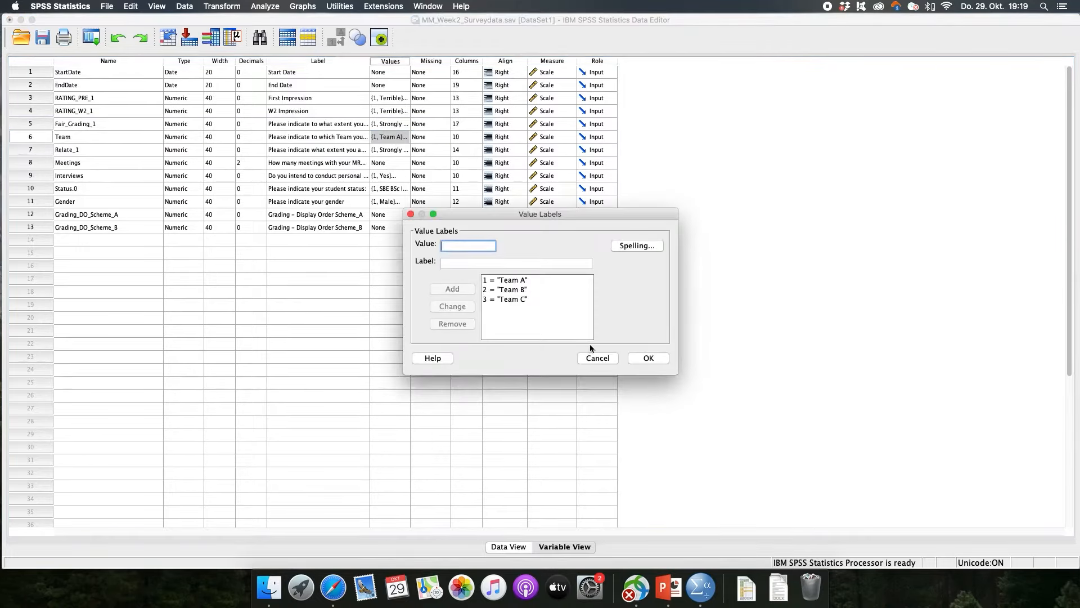
click(606, 359)
click(550, 138)
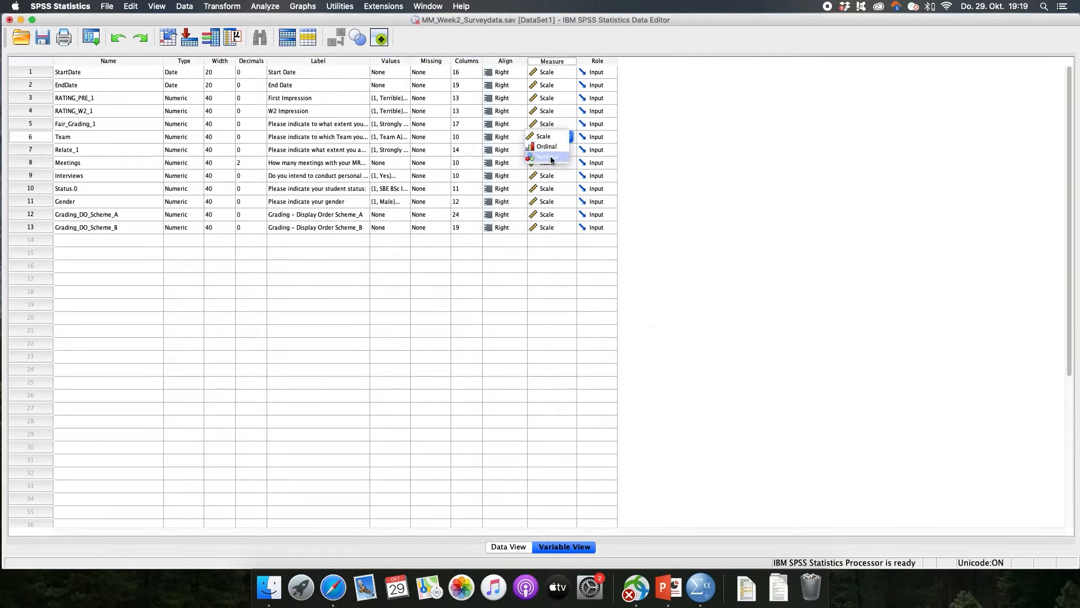
click(550, 157)
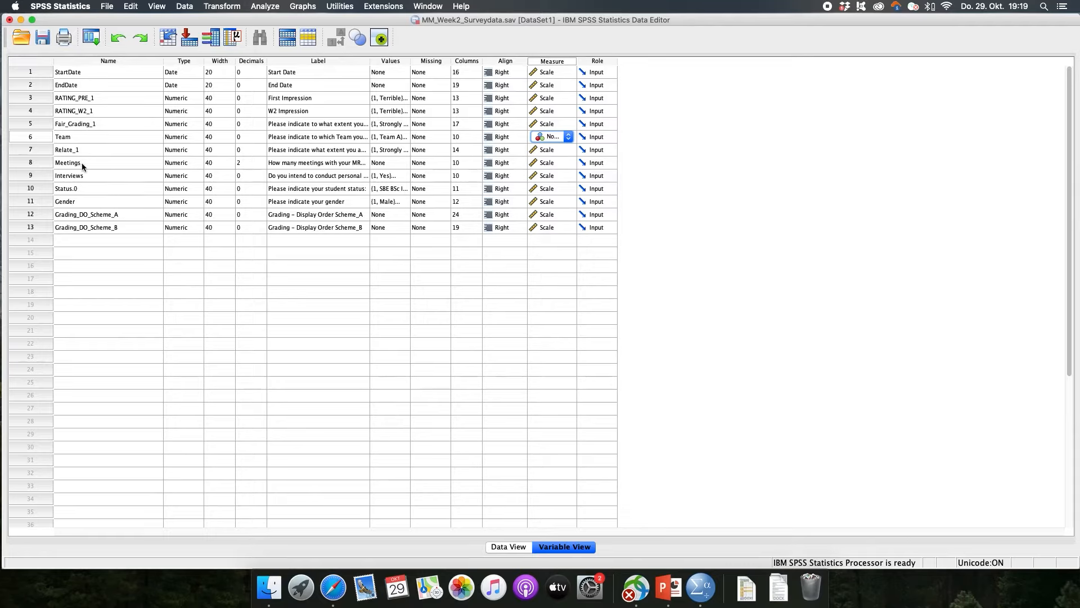
Review the measurement level options for the Meetings variable and keep it as Scale.
click(559, 162)
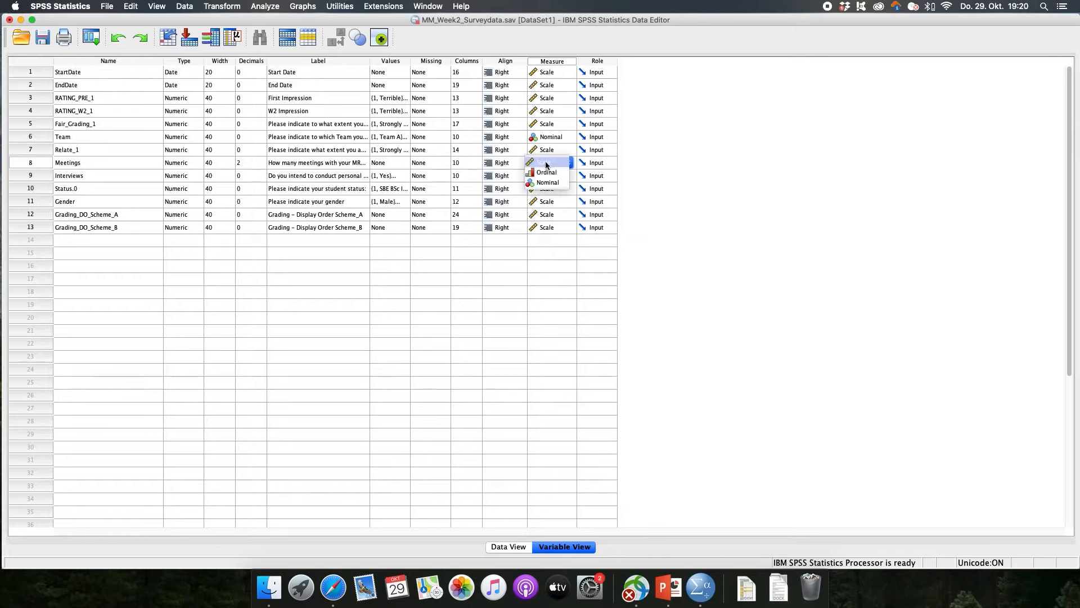
click(659, 166)
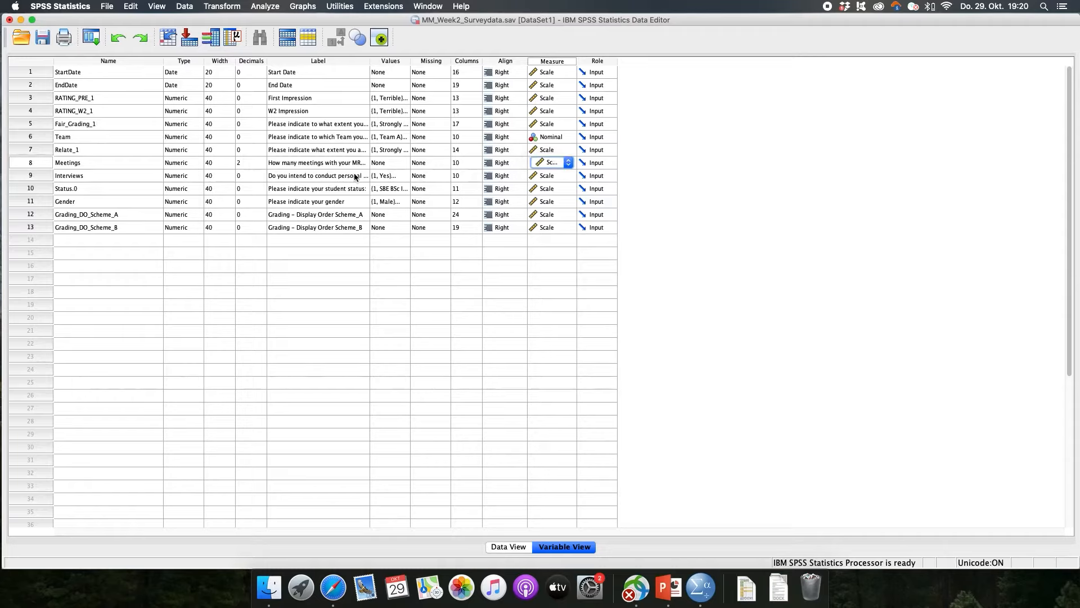
Check the value labels of the Interviews variable and set its measurement level to Nominal.
click(406, 176)
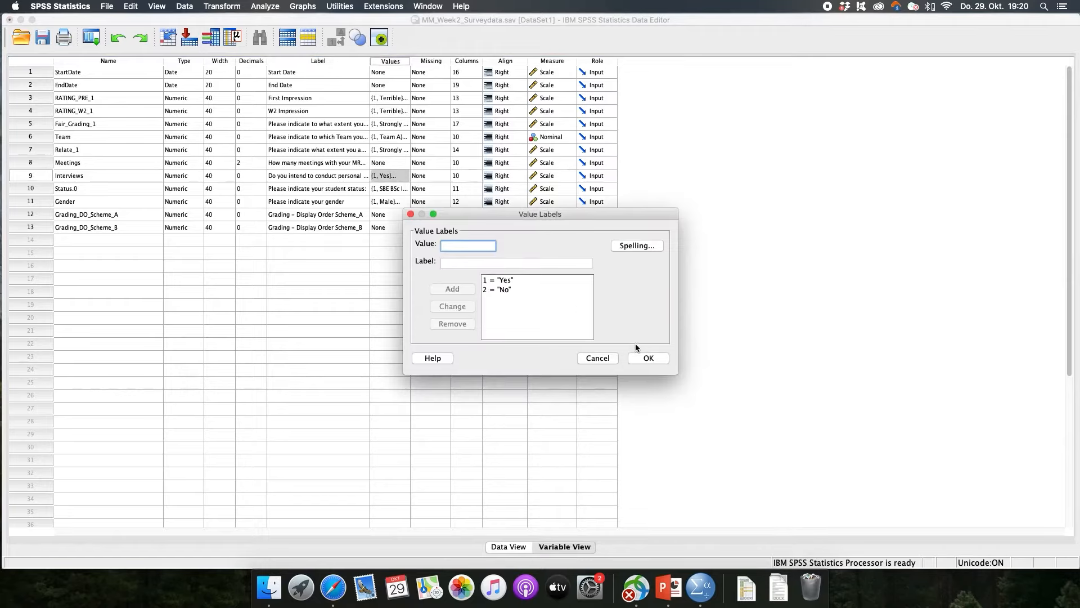
click(596, 358)
click(559, 175)
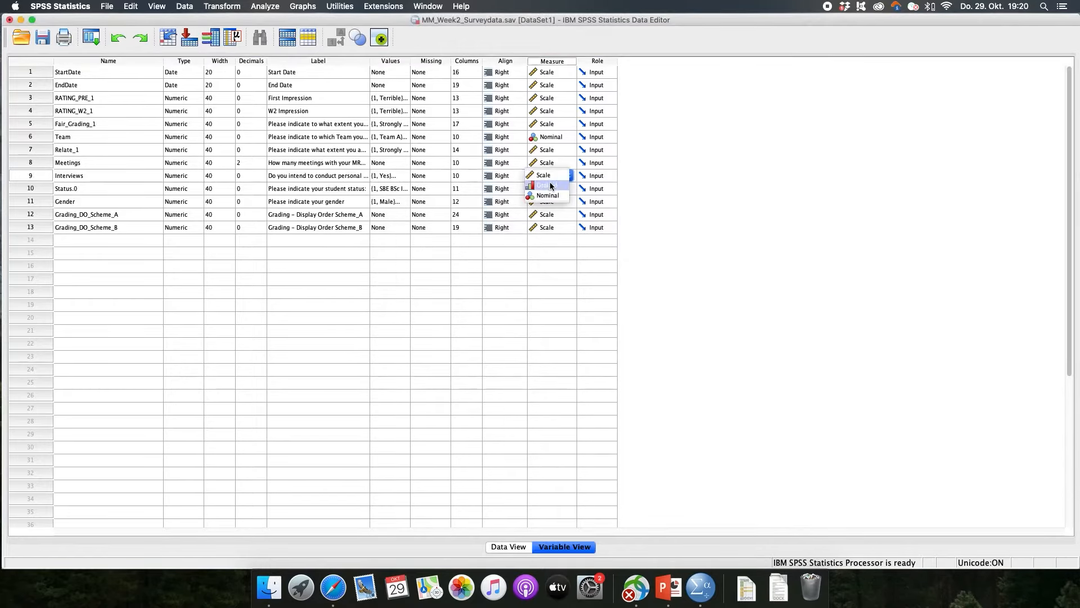
click(550, 196)
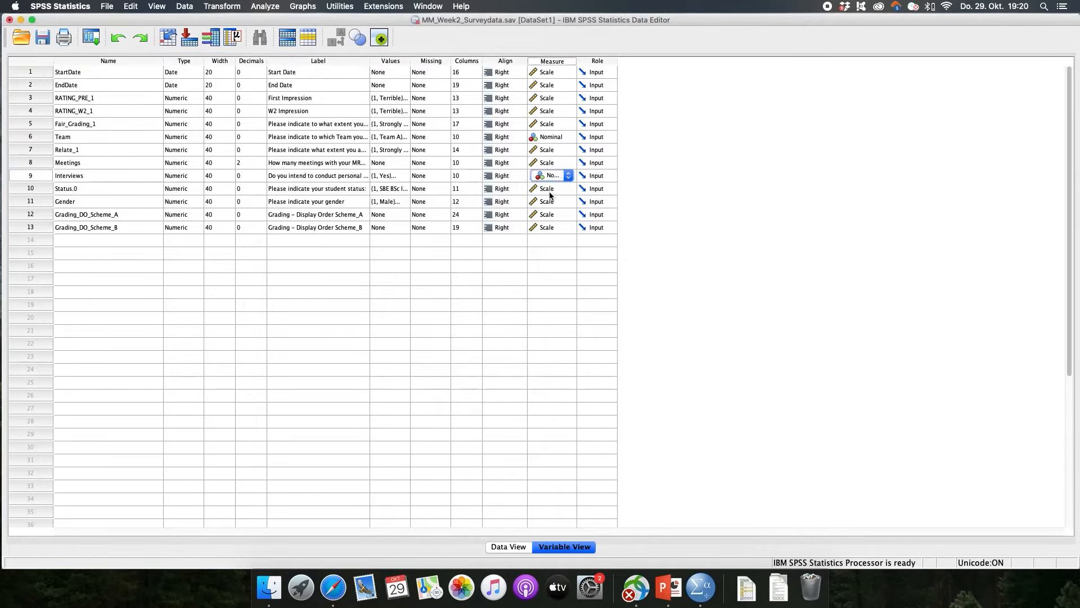
Check the value labels of the Status.0 variable and set its measurement level to Nominal.
click(383, 191)
click(406, 188)
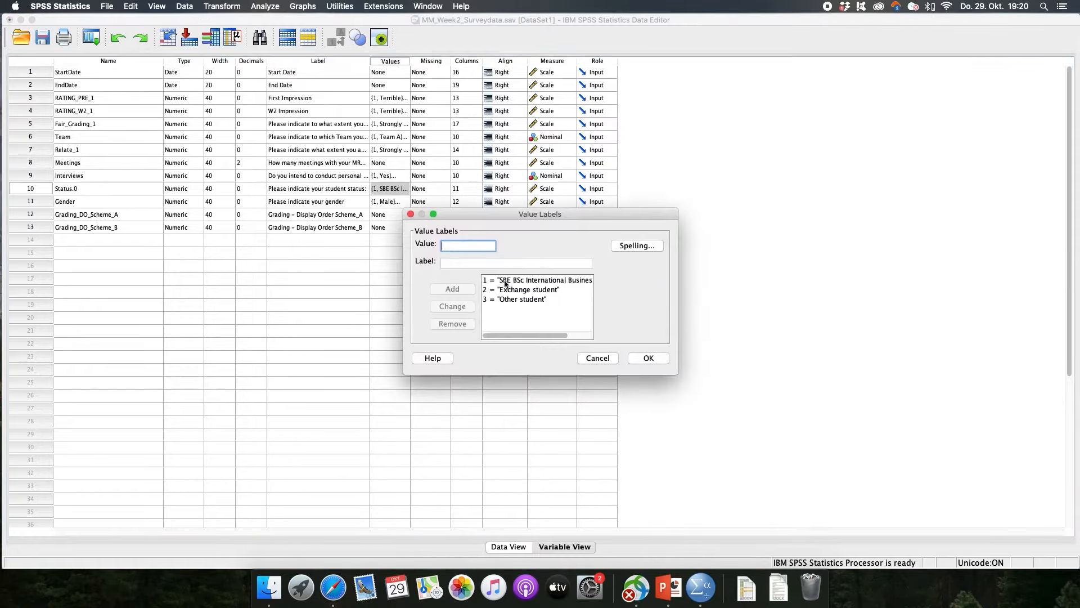
click(597, 357)
click(568, 187)
click(547, 208)
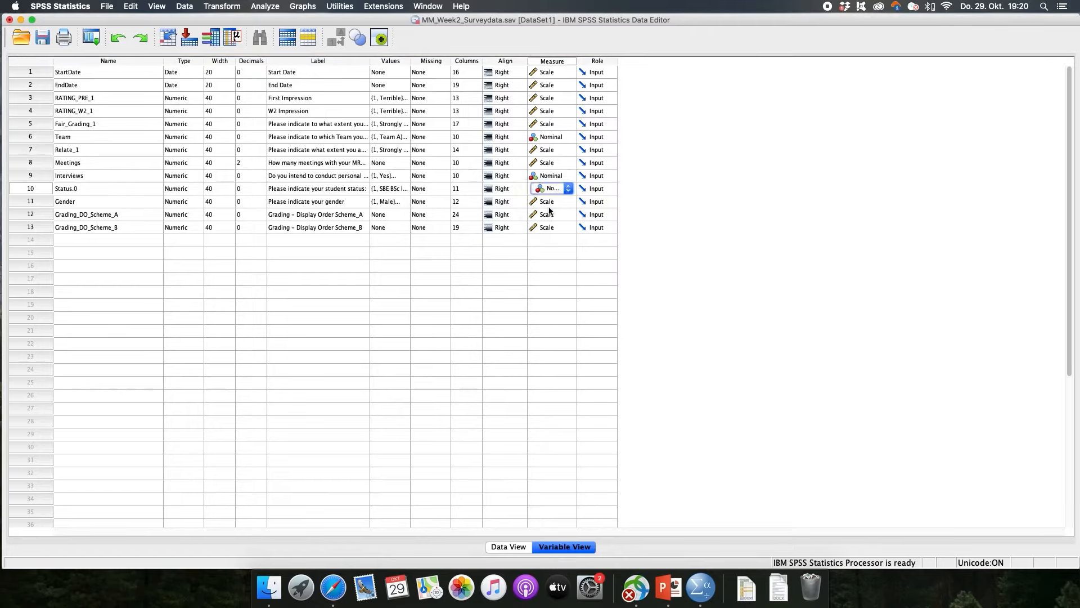
Set the measurement levels of Gender, Grading_DO_Scheme_A and Grading_DO_Scheme_B to Nominal.
click(546, 200)
click(549, 221)
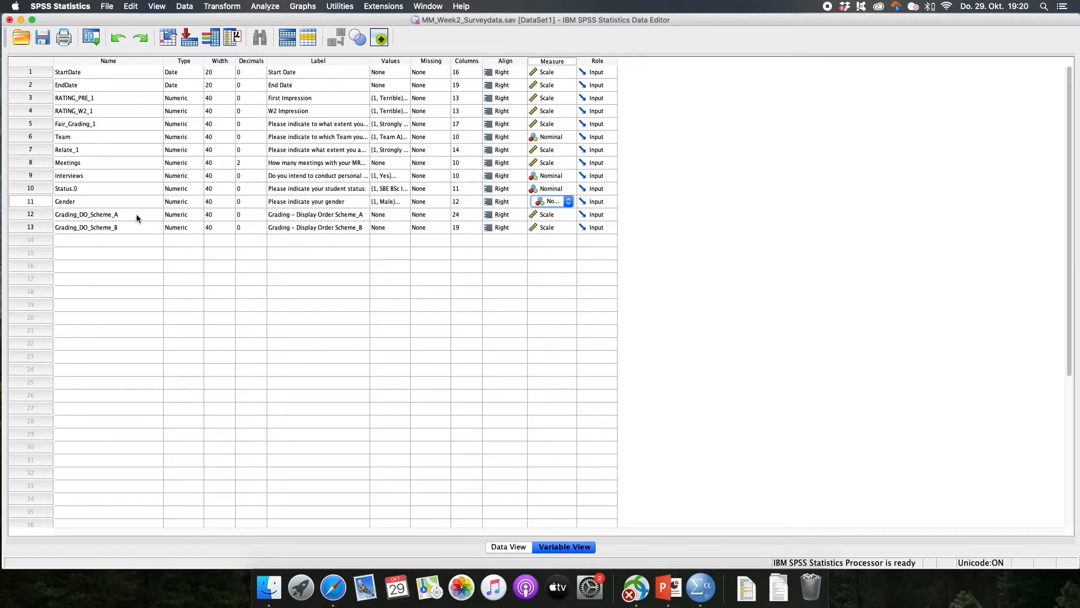
click(558, 215)
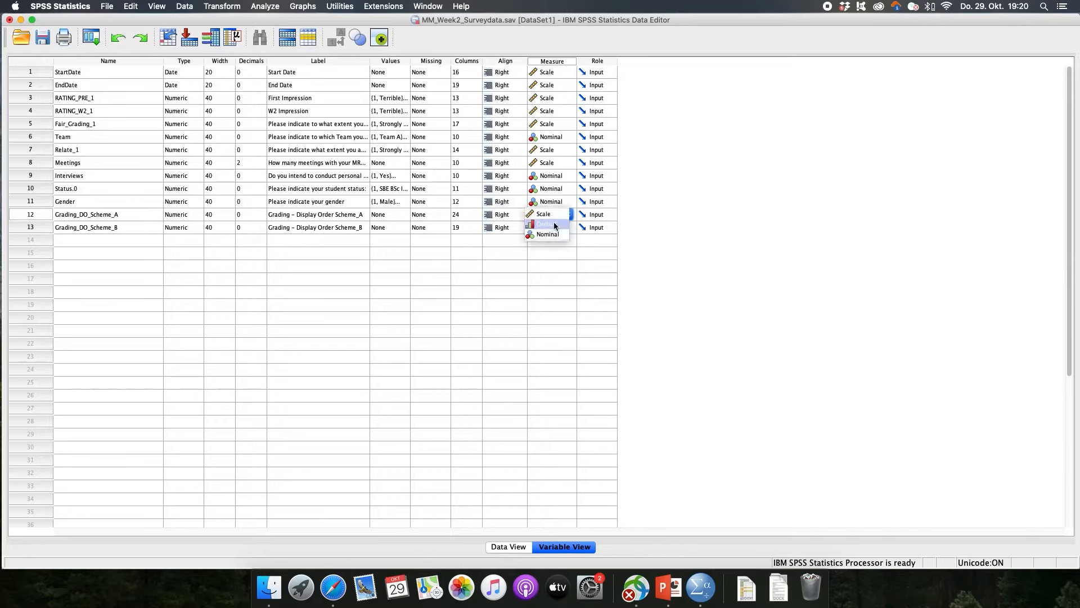
click(559, 234)
click(559, 226)
click(557, 248)
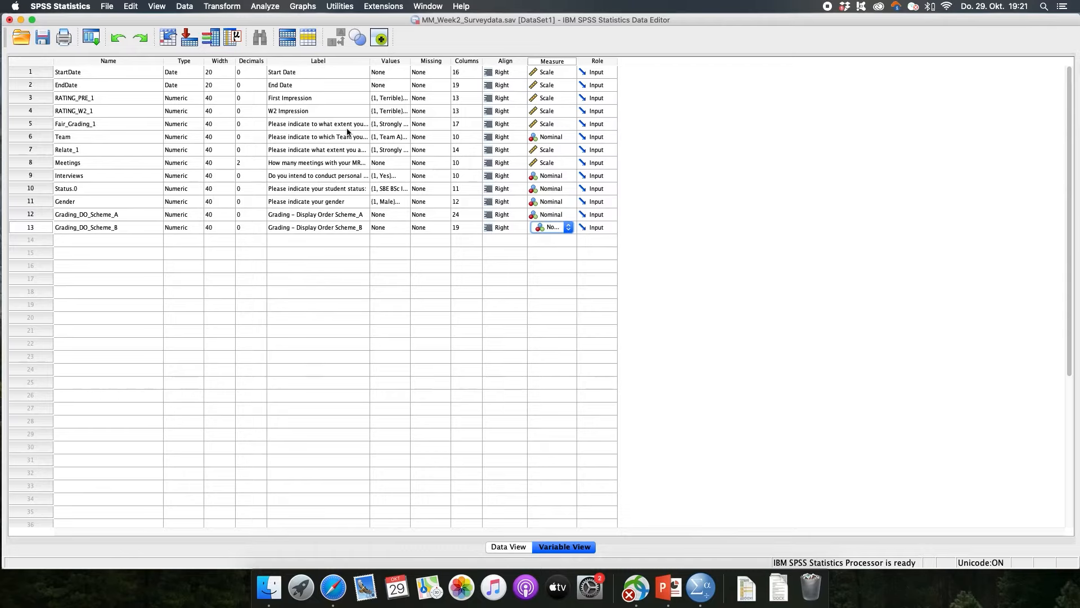
Sort the cases by the gender variable in ascending order, look at the output log and return to the dataset.
click(183, 6)
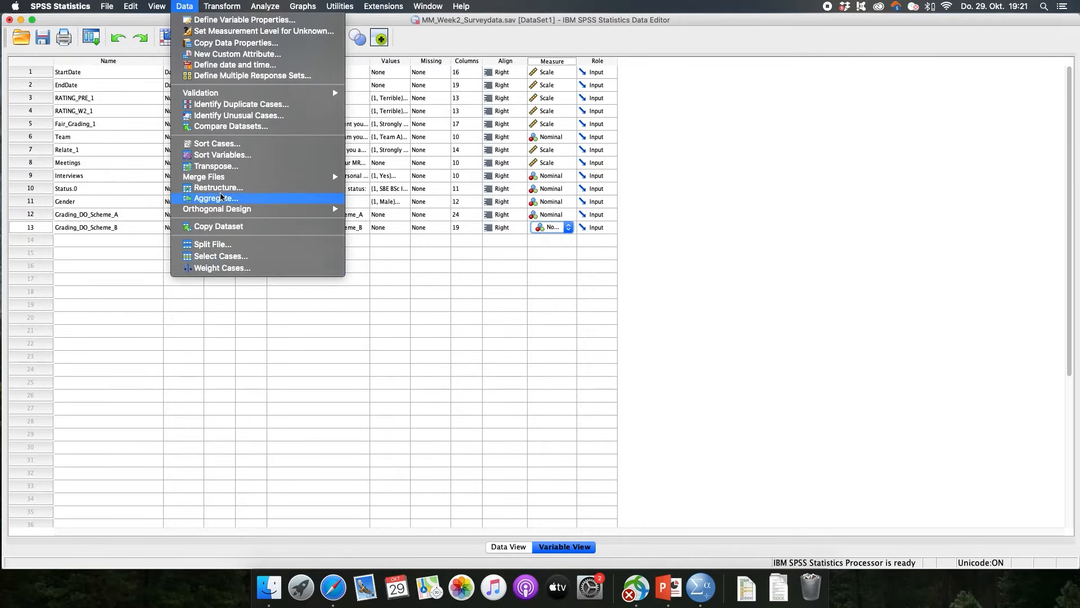
click(230, 146)
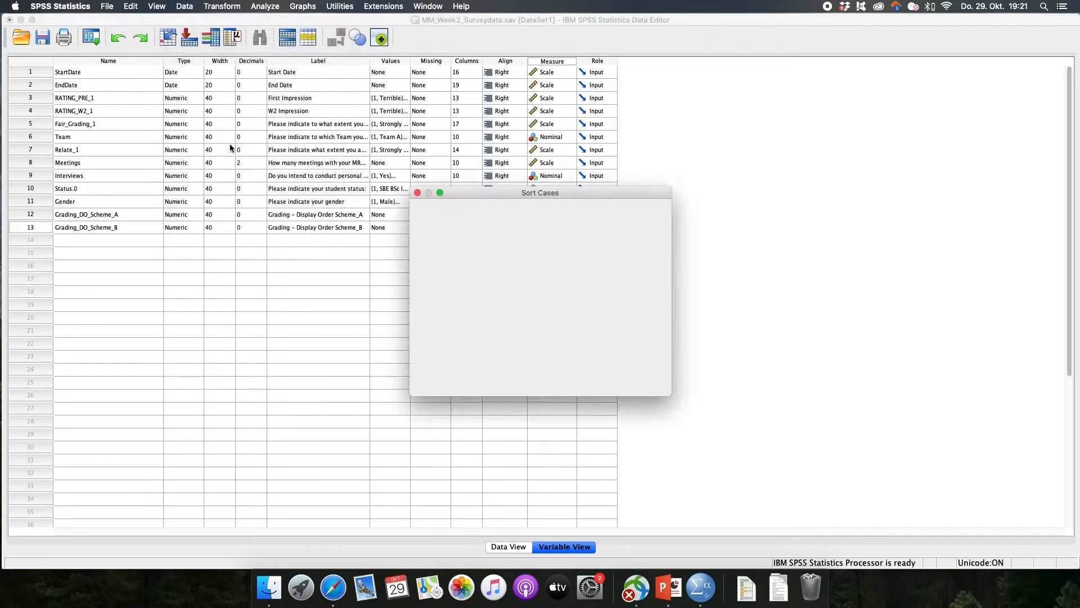
scroll(483, 258, down, 3)
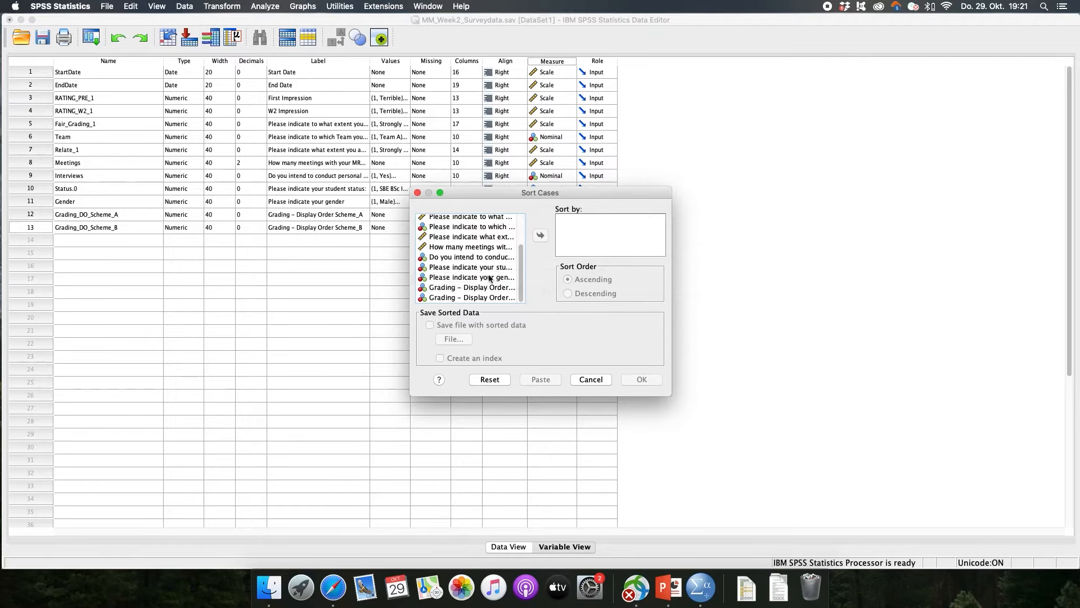
click(485, 276)
click(541, 237)
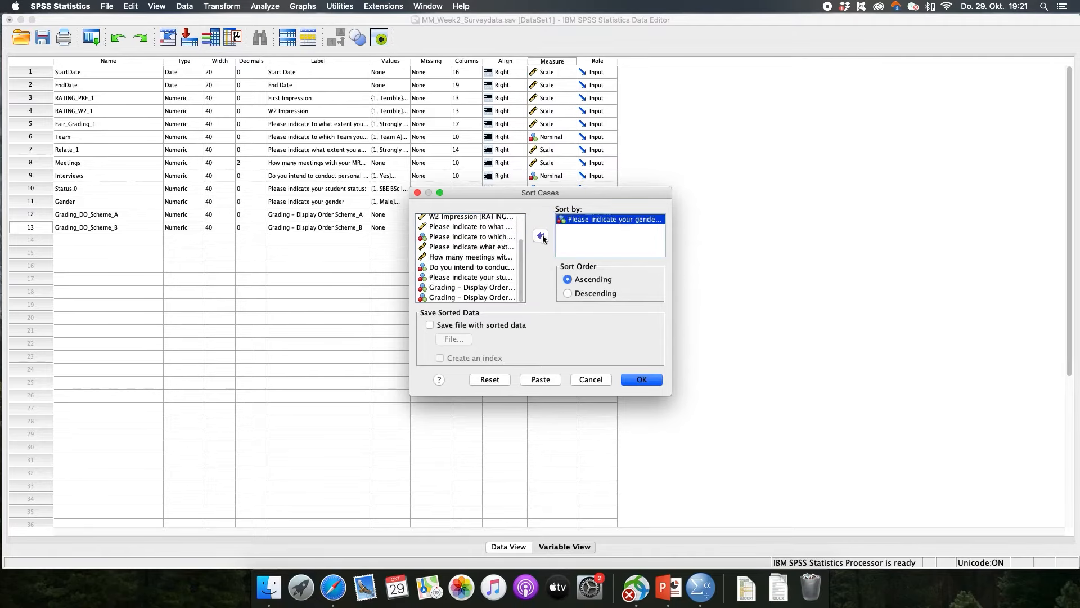
click(643, 380)
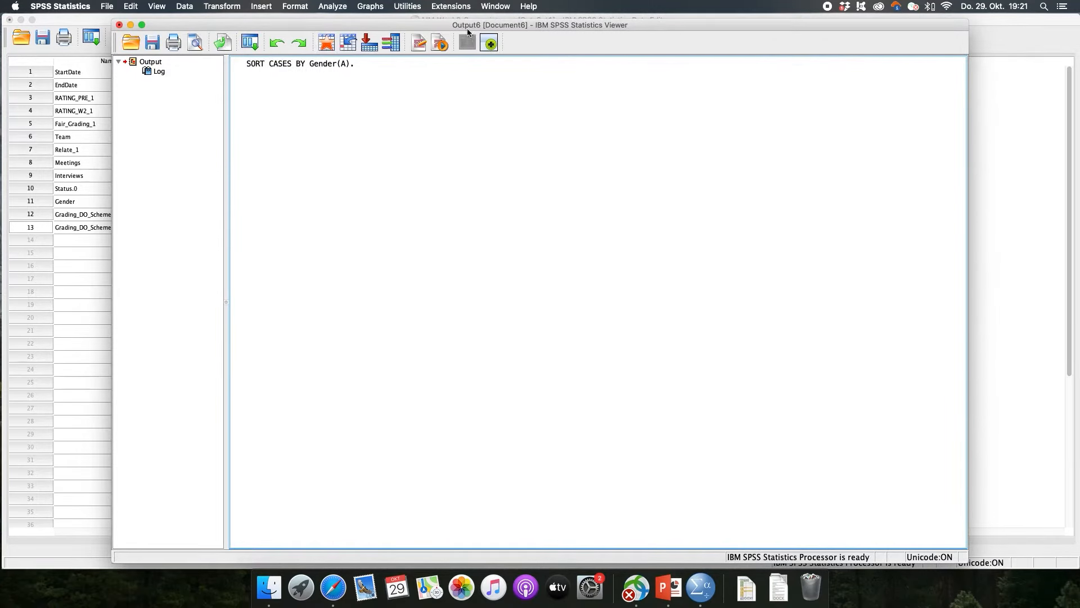
click(291, 67)
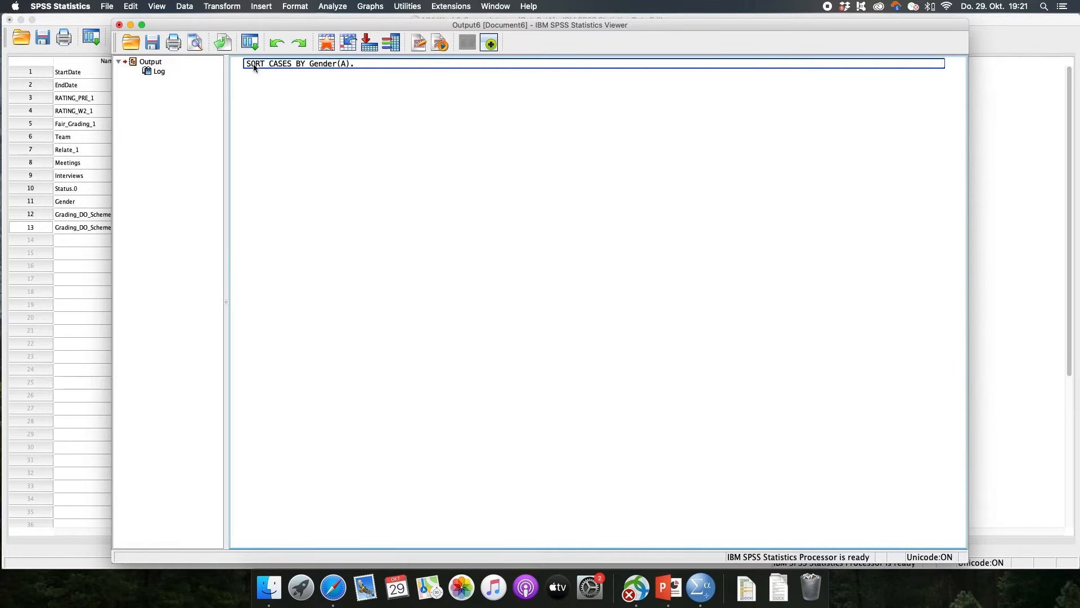
click(302, 136)
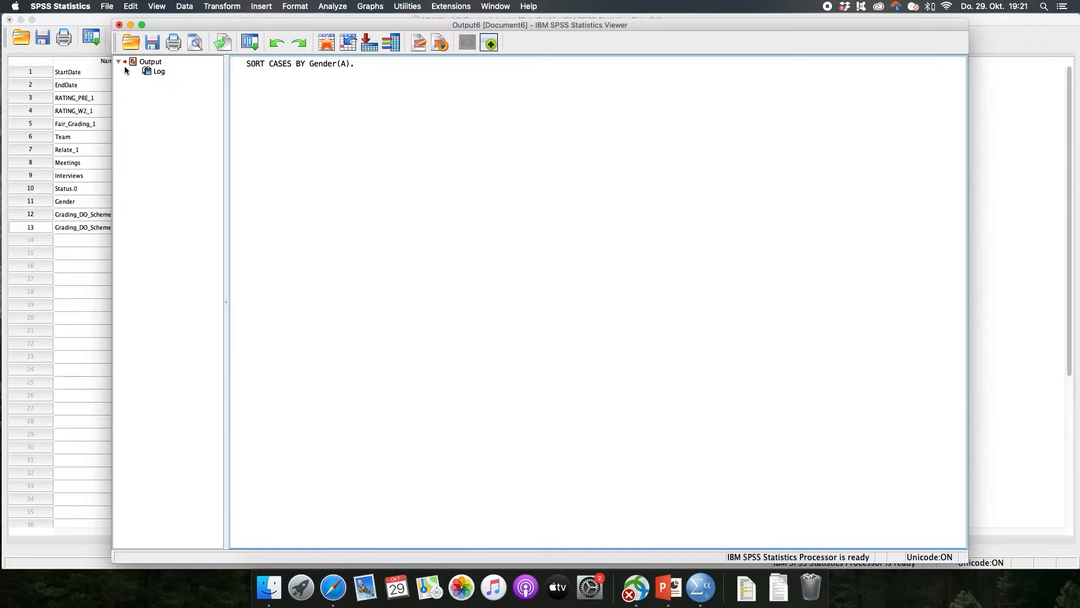
click(84, 48)
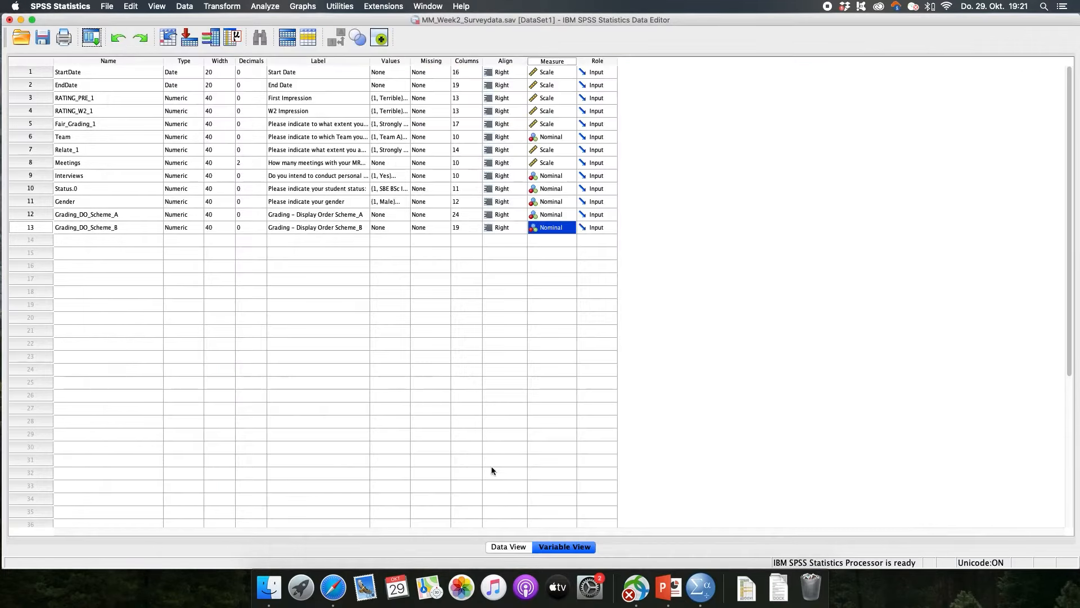
Examine the Gender column across the sorted cases in the data view to check how the rows are grouped.
click(509, 546)
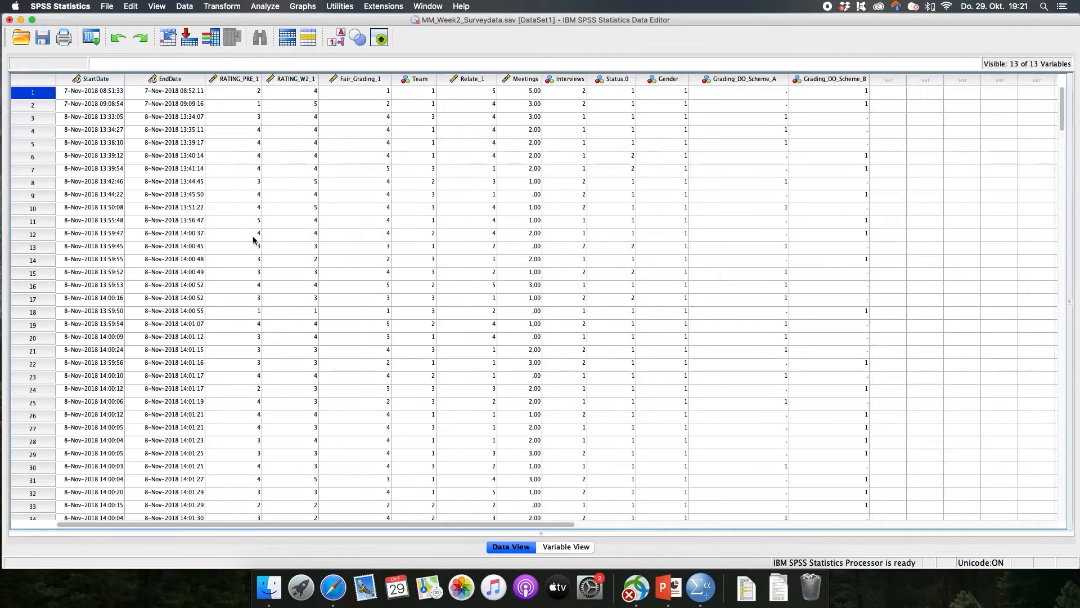
click(669, 80)
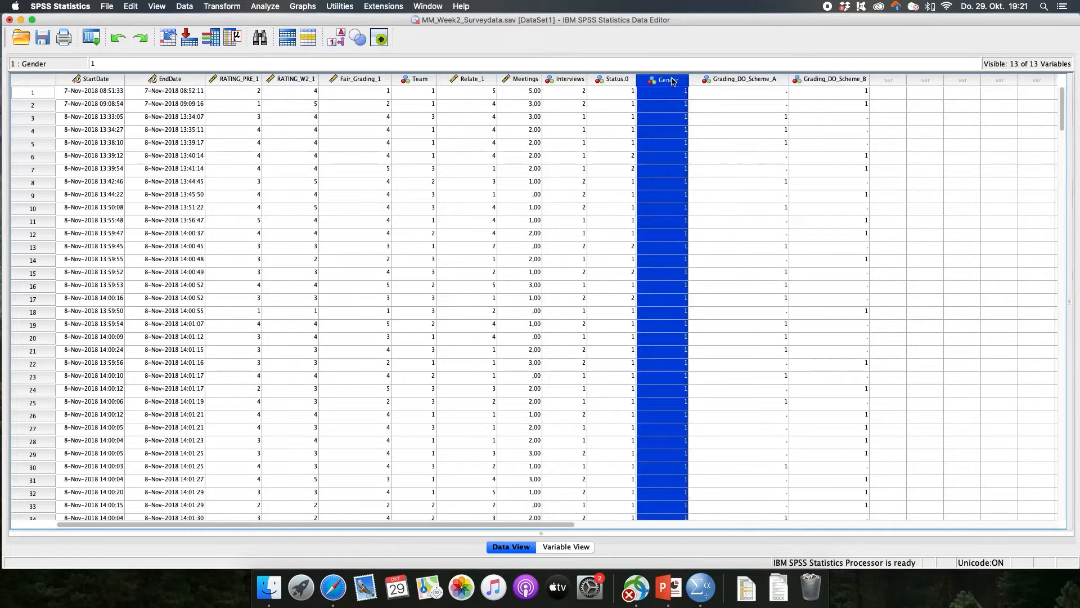
scroll(667, 105, down, 8)
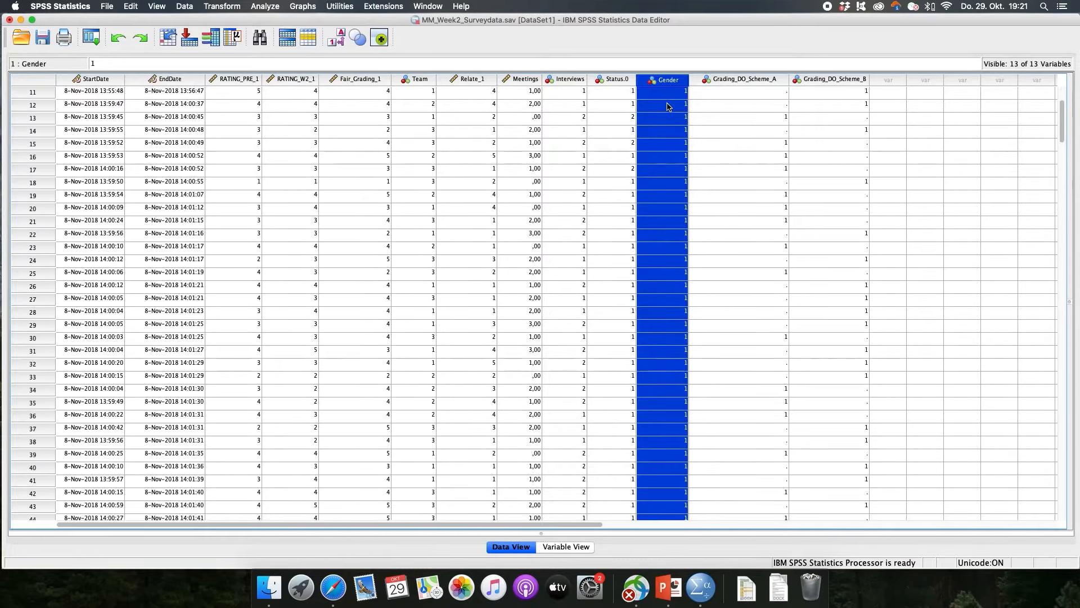
scroll(667, 107, down, 20)
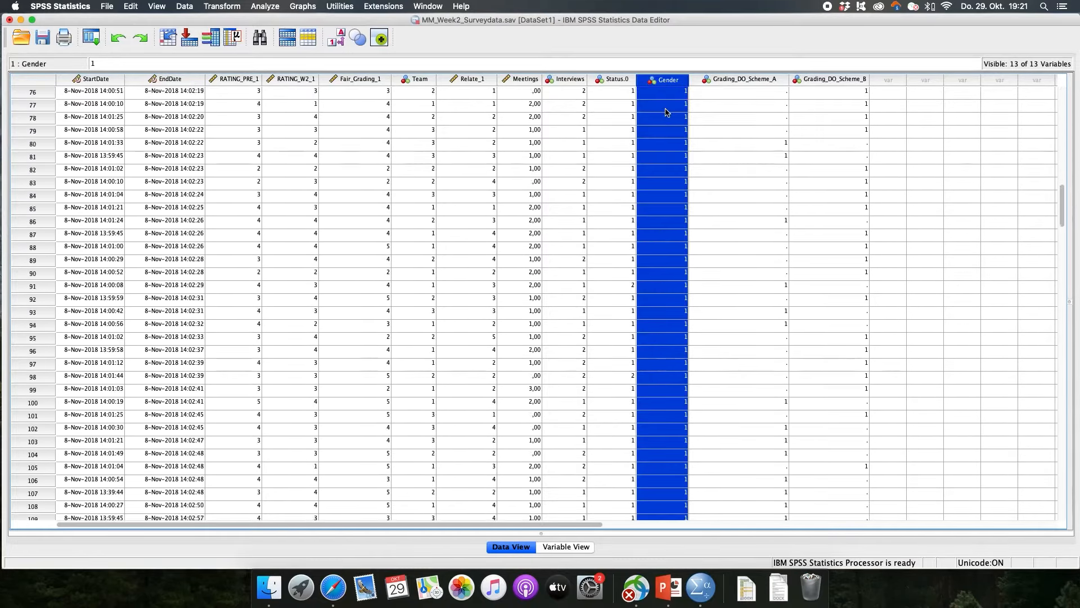
scroll(664, 112, down, 15)
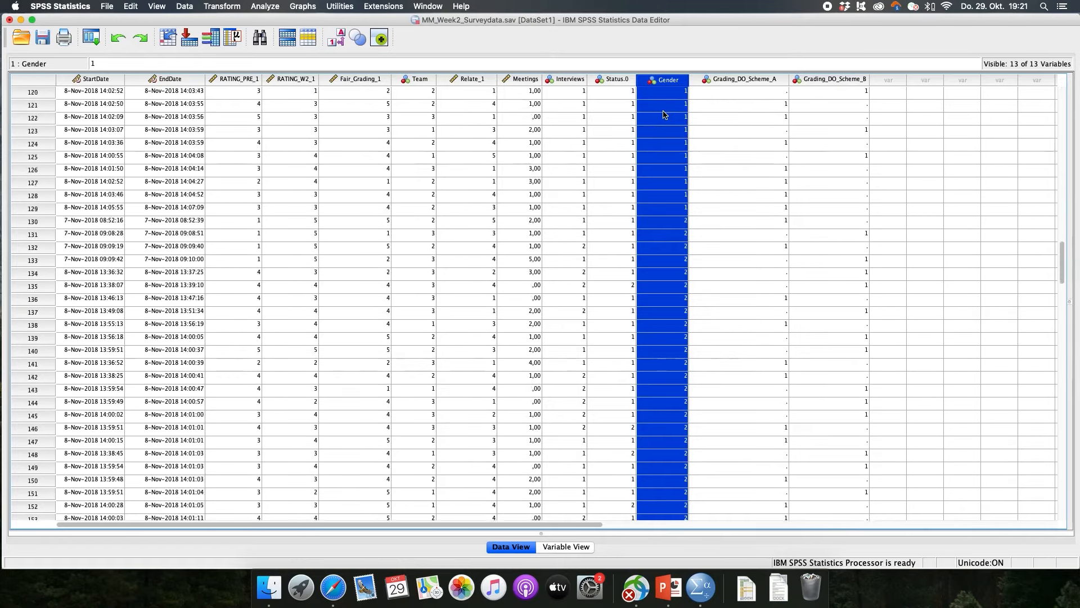
scroll(664, 115, up, 11)
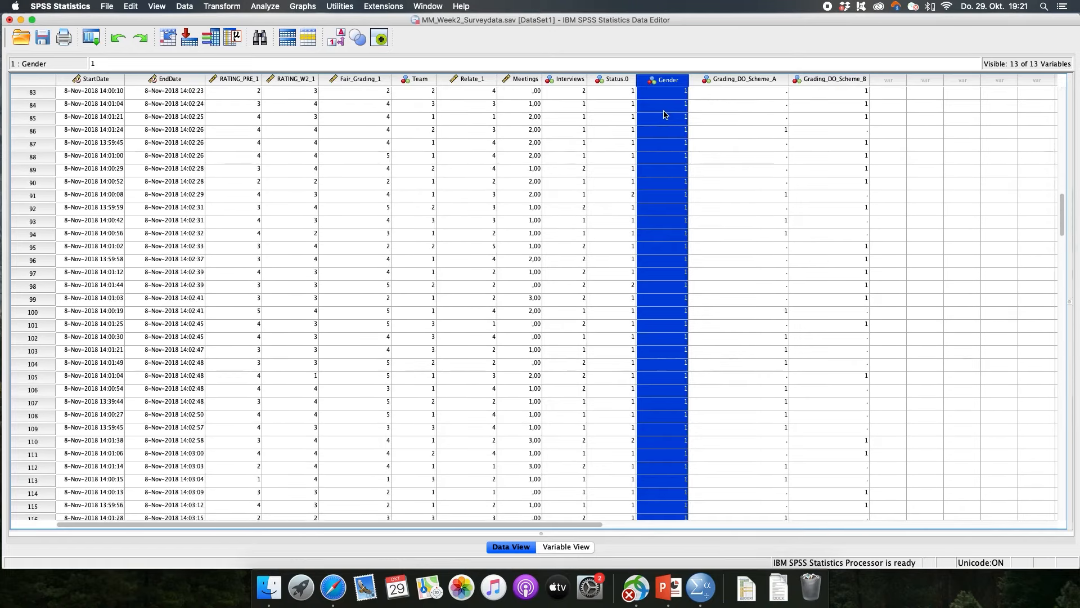
scroll(657, 226, down, 20)
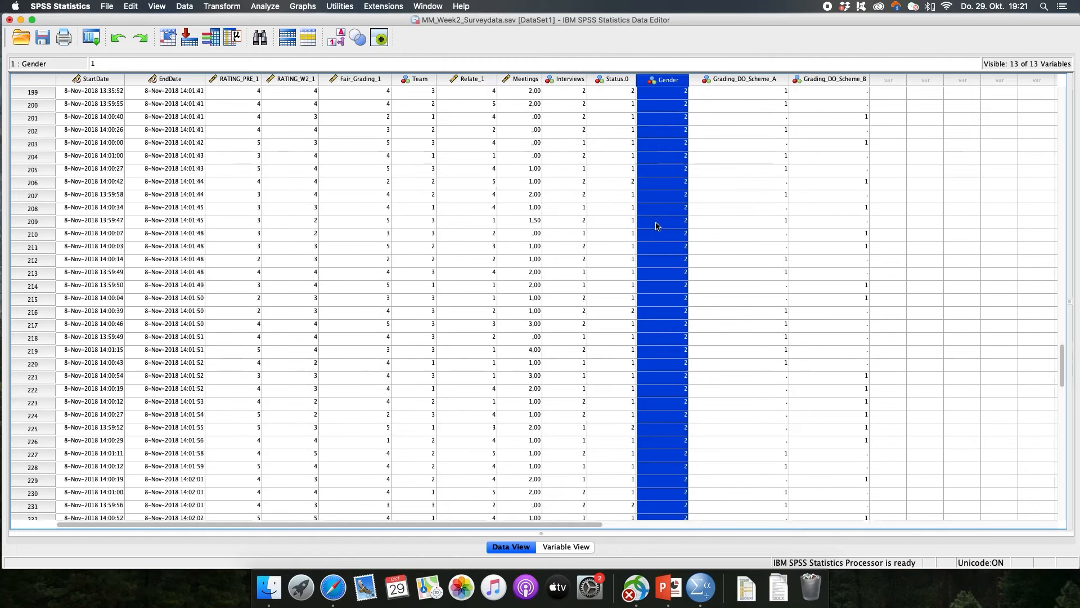
scroll(657, 225, up, 20)
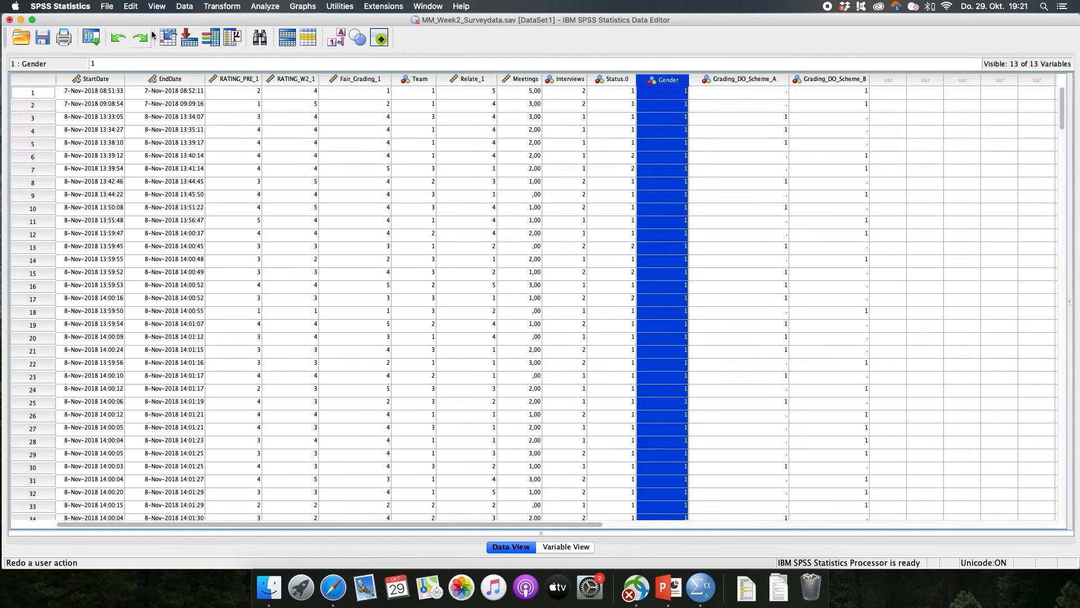
Select only cases satisfying the condition Team=1, filtering out unselected cases, and highlight the row of case 3 in the dataset.
click(186, 7)
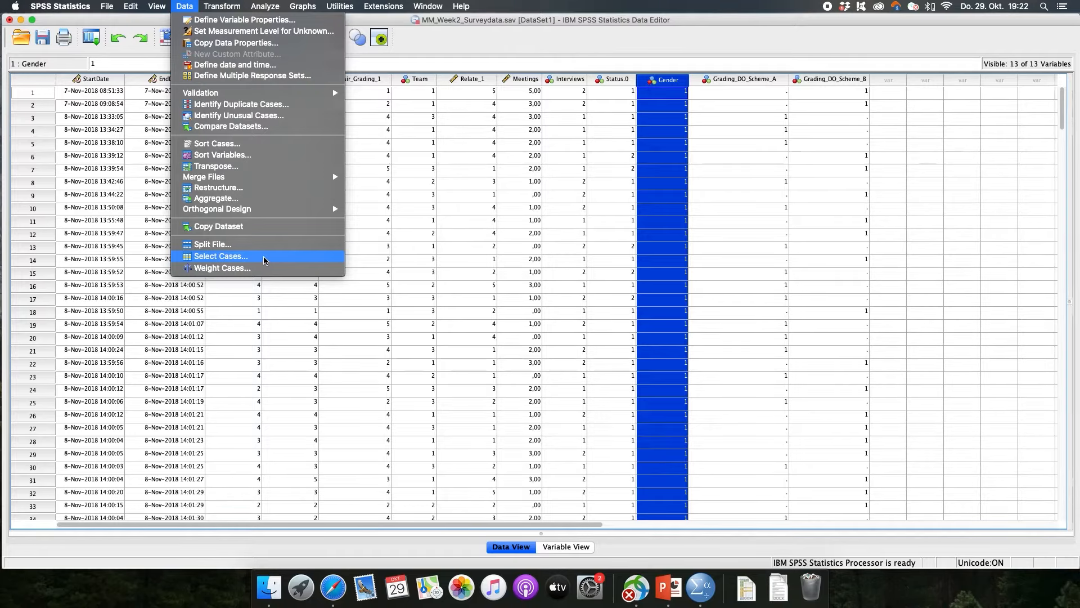
click(264, 259)
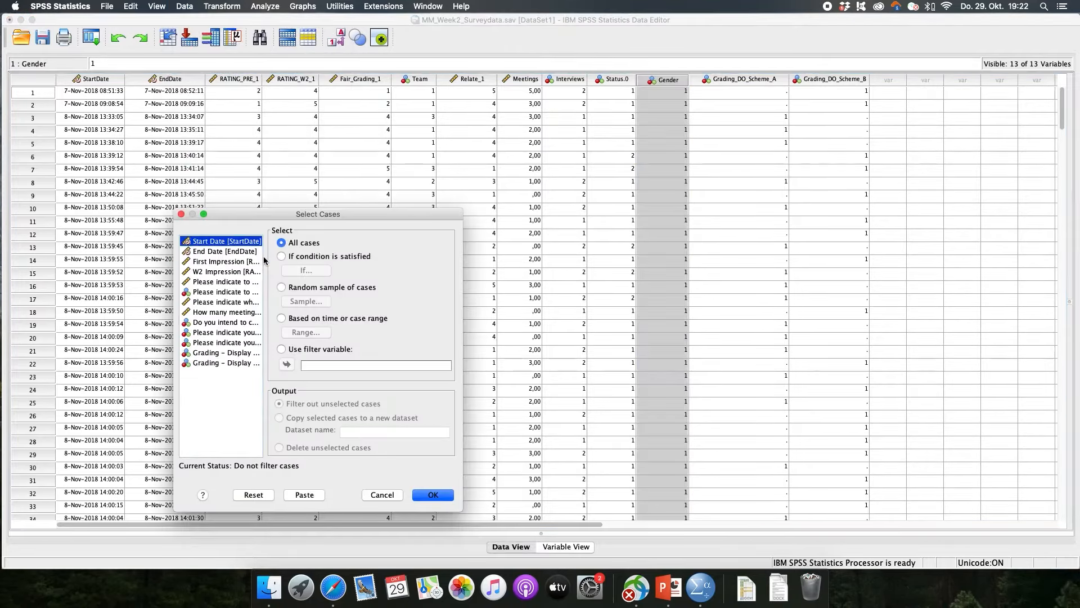
click(281, 256)
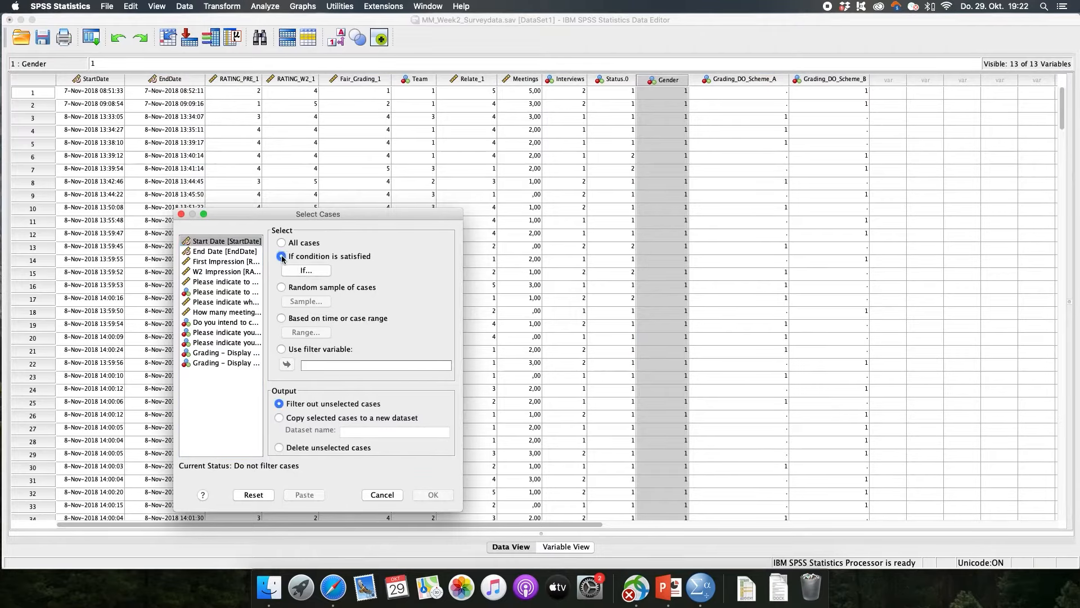
click(313, 272)
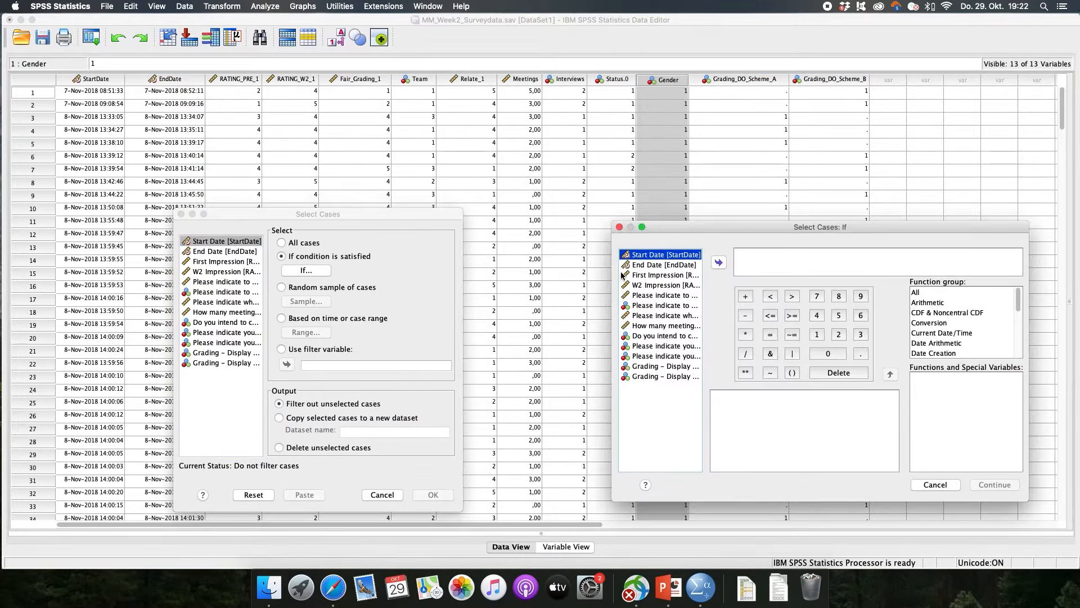
drag(612, 272, 510, 269)
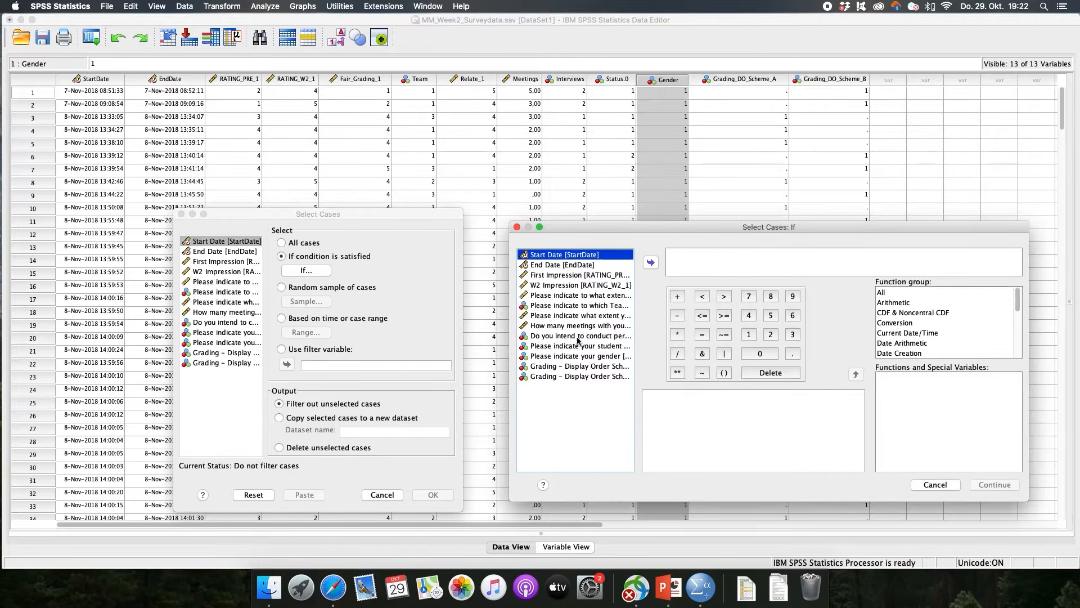
click(582, 306)
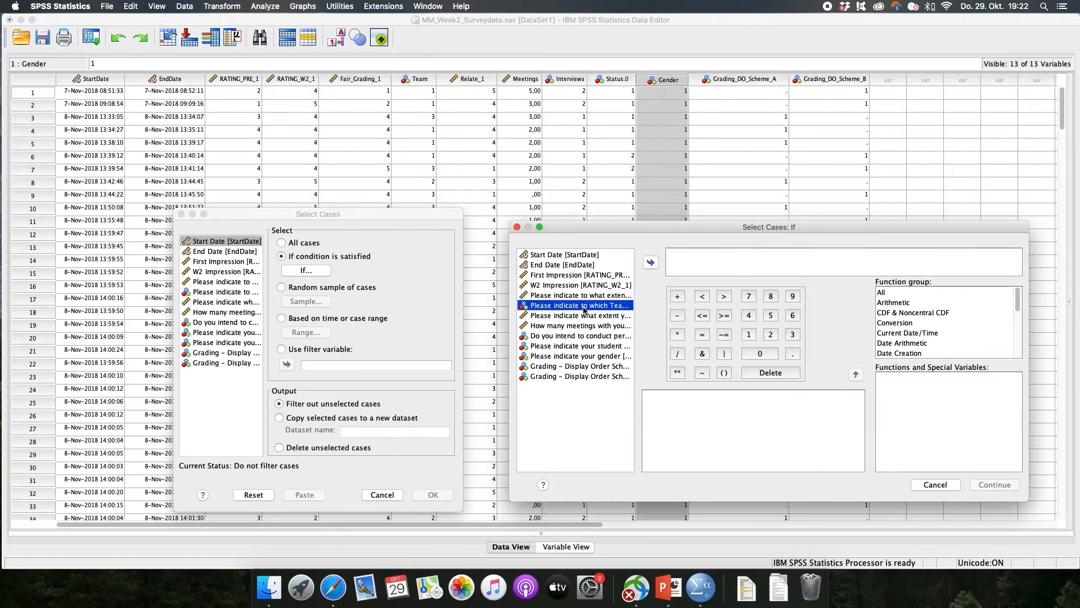
click(650, 263)
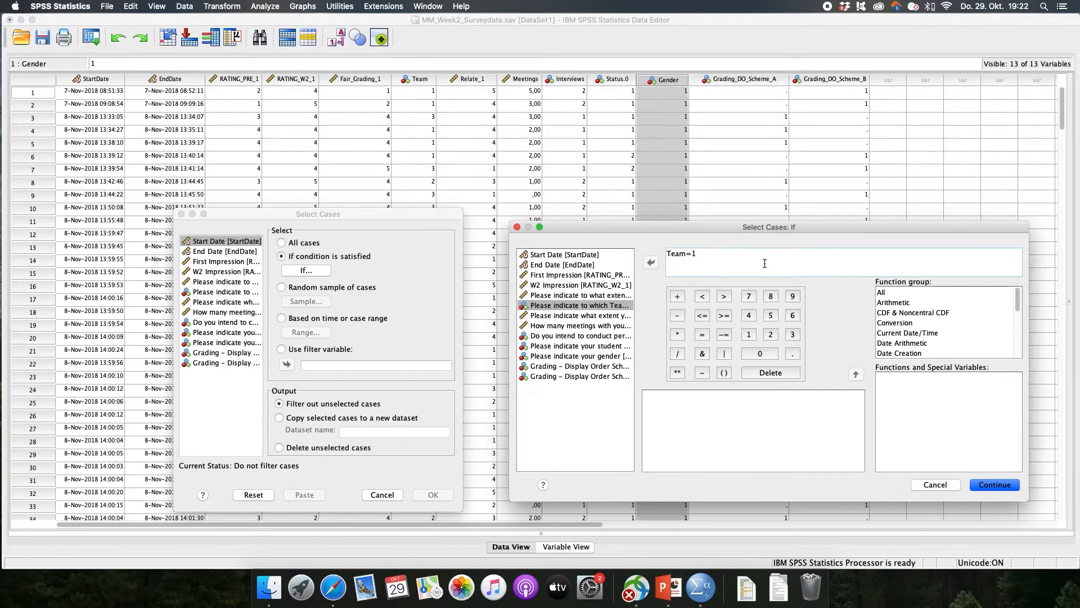
click(985, 487)
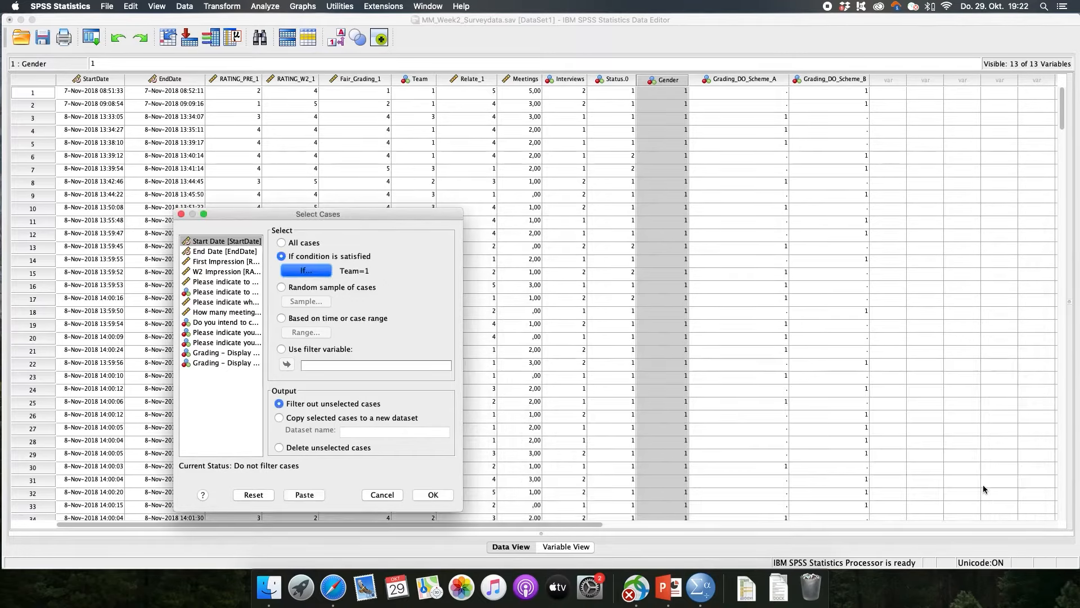
click(433, 495)
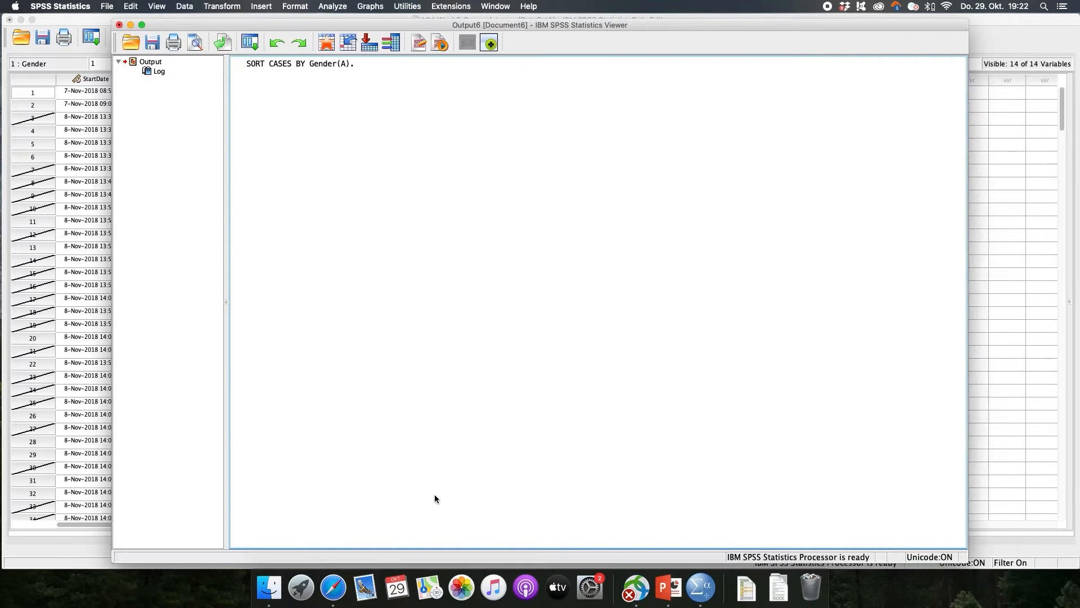
click(83, 23)
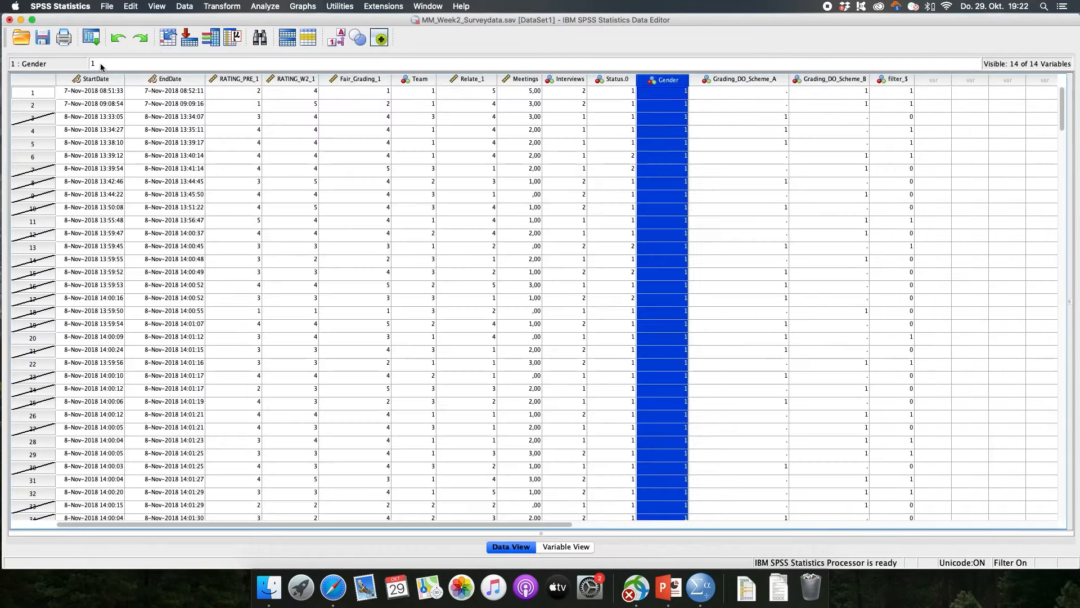
click(35, 119)
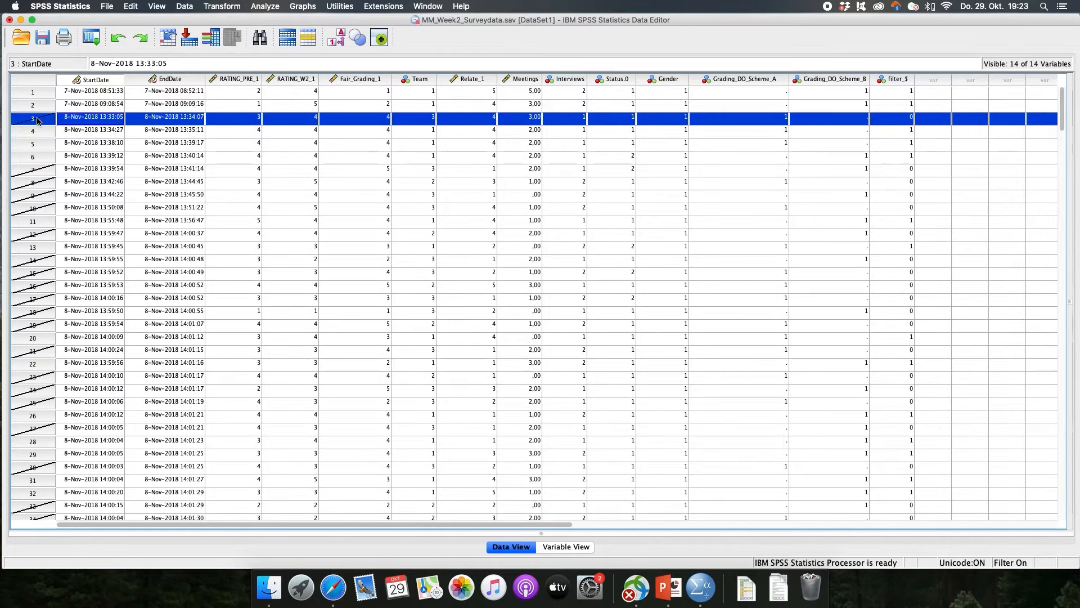
Turn off the Team=1 filter by selecting all cases, check the output log and return to the dataset.
click(185, 6)
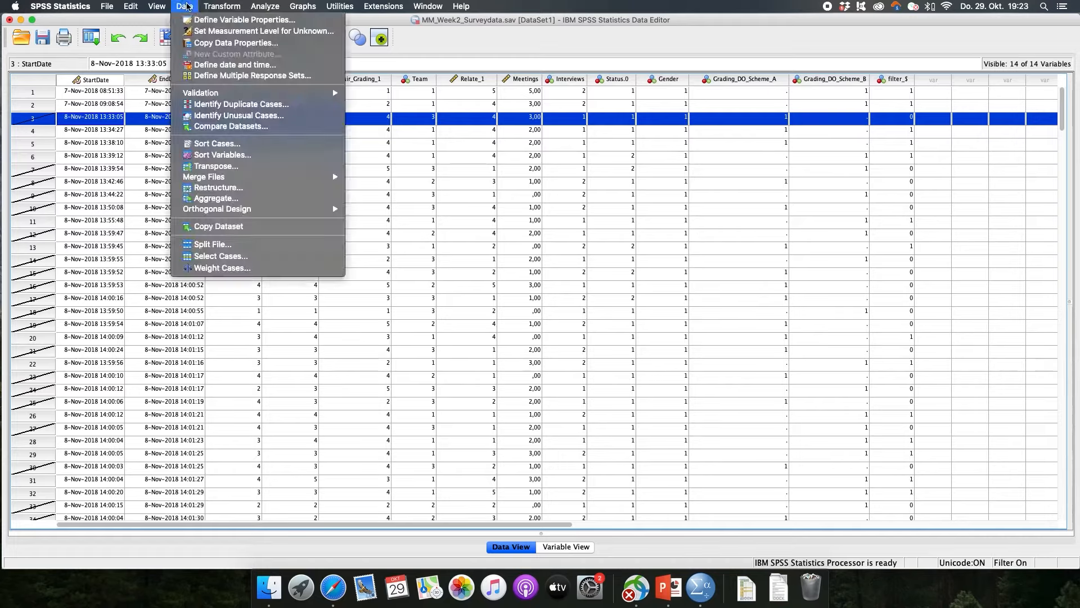
click(242, 257)
click(301, 243)
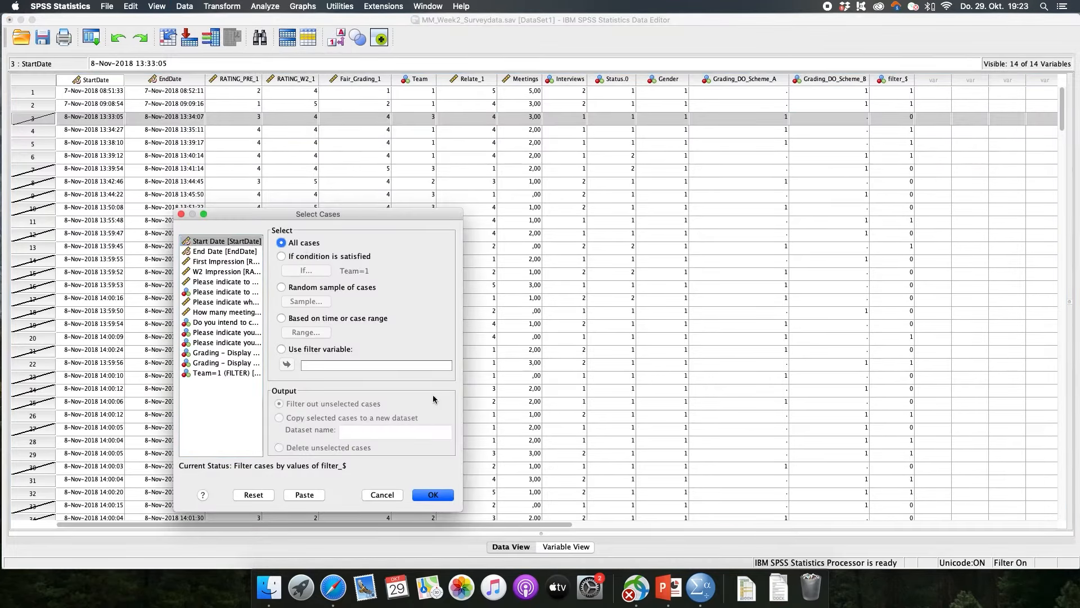
click(433, 495)
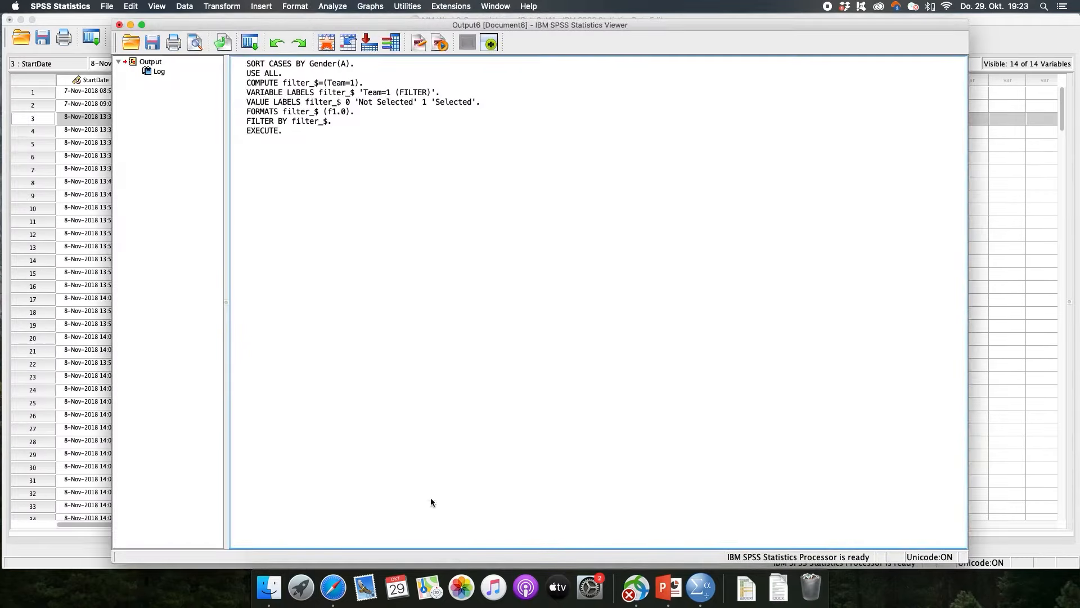
click(301, 68)
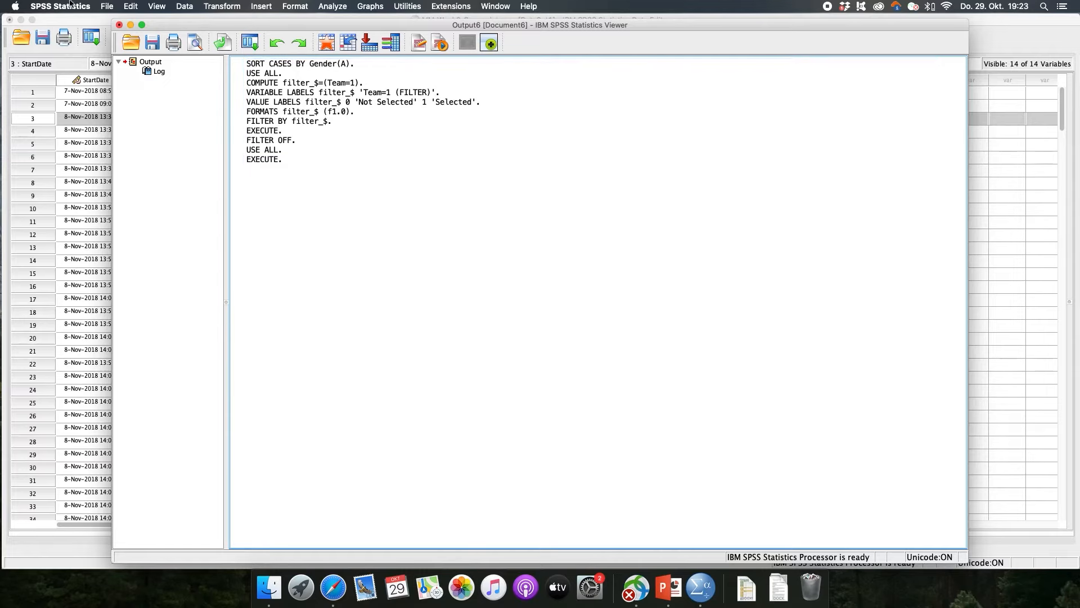
click(76, 19)
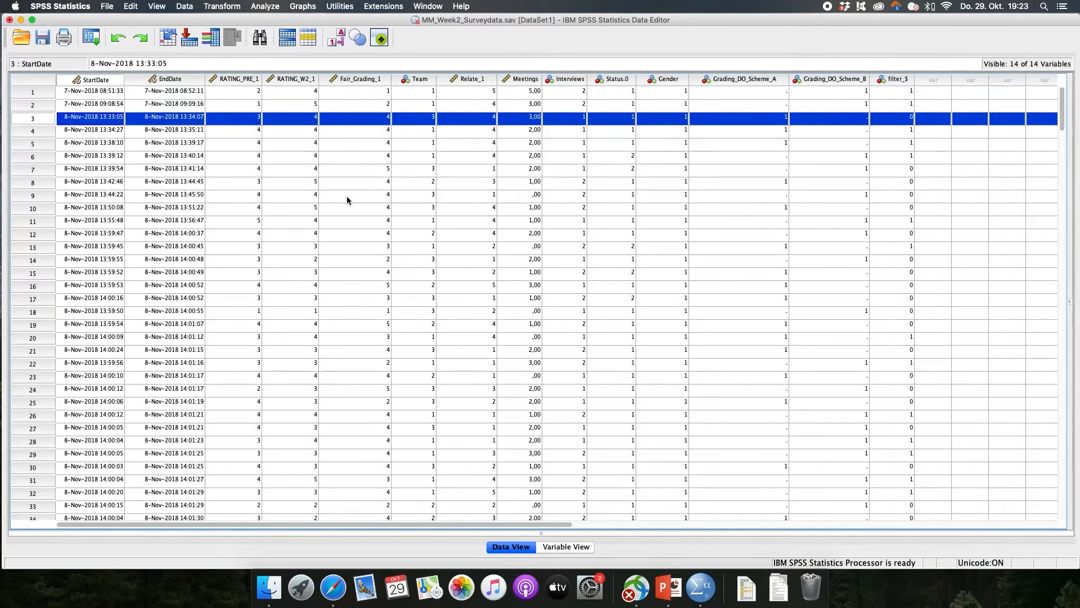
Open Split File, widen its dialog and choose to organize output by groups based on the Team variable.
click(177, 8)
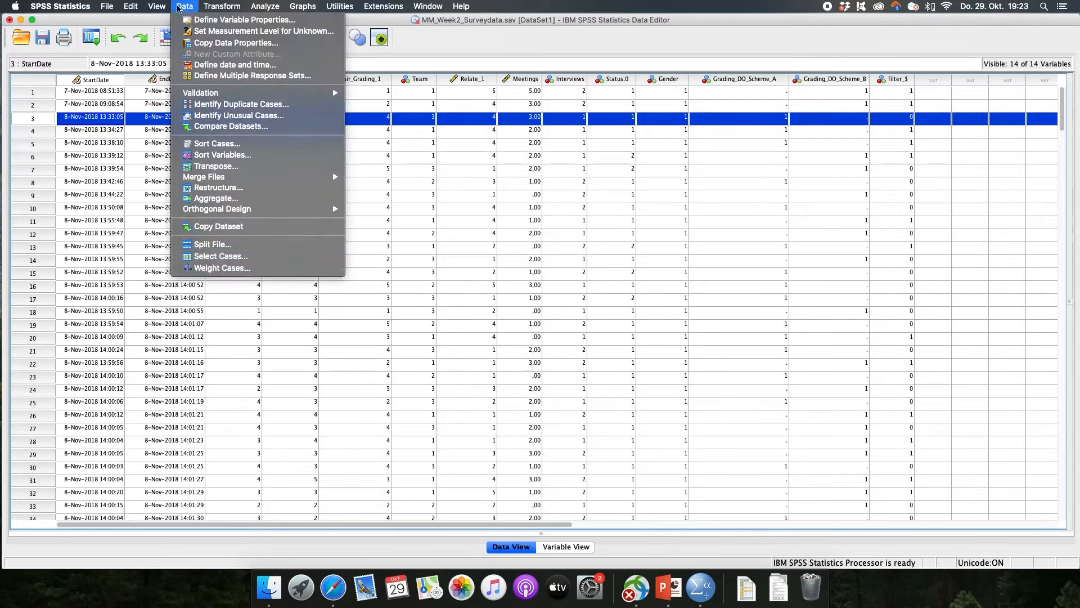
mouse_move(200, 12)
click(221, 251)
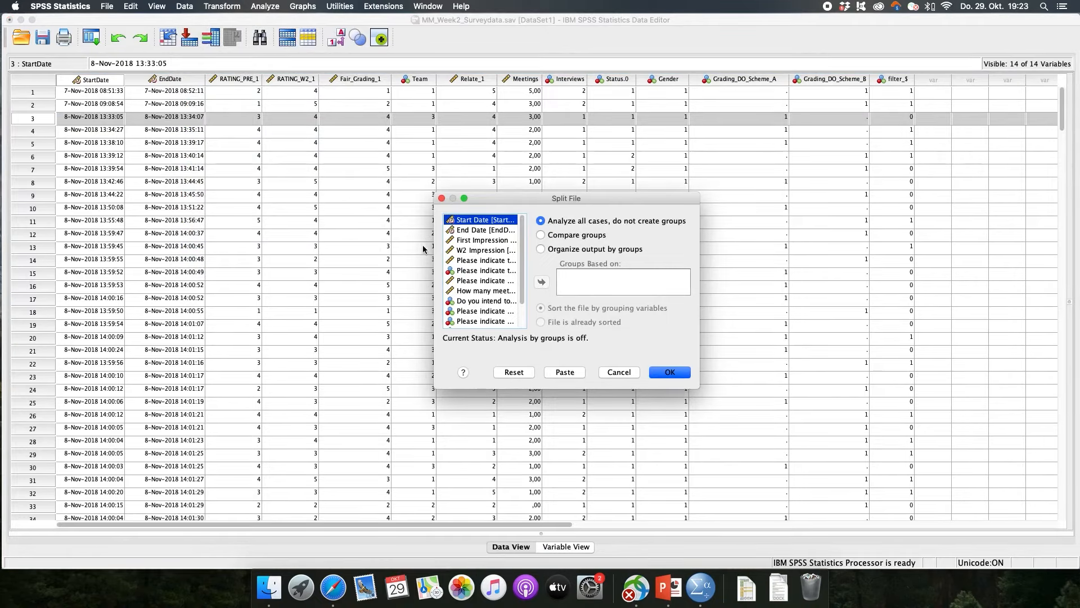
drag(434, 281, 199, 281)
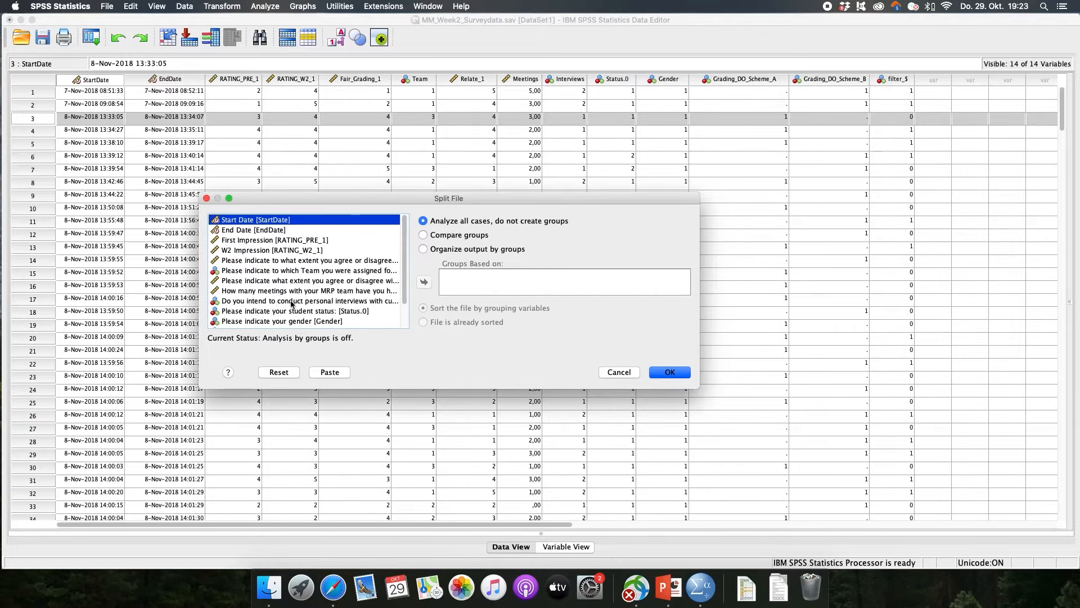
drag(700, 289, 963, 274)
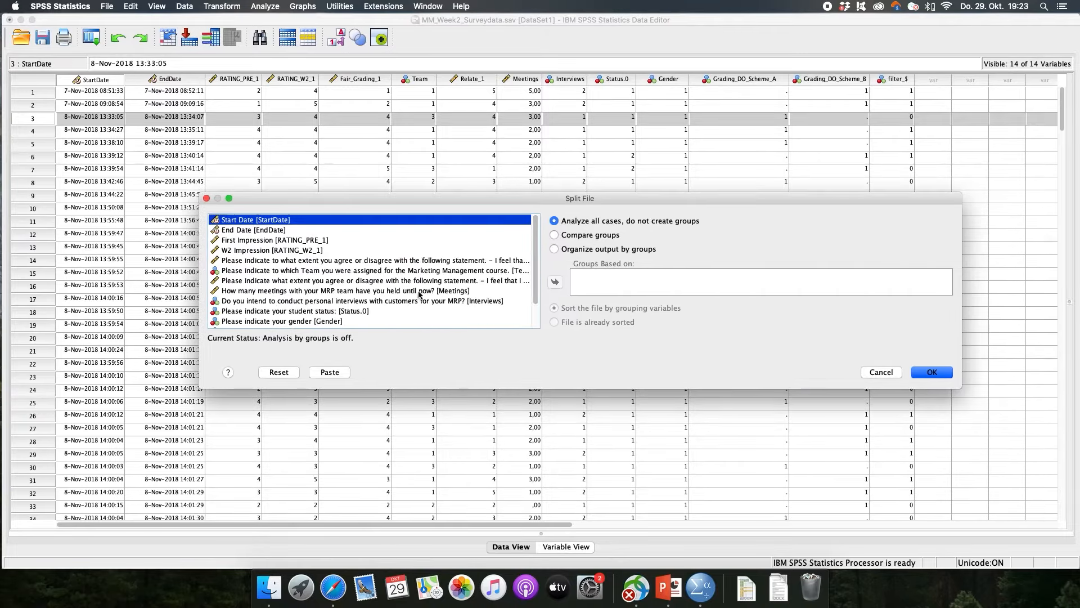
click(332, 272)
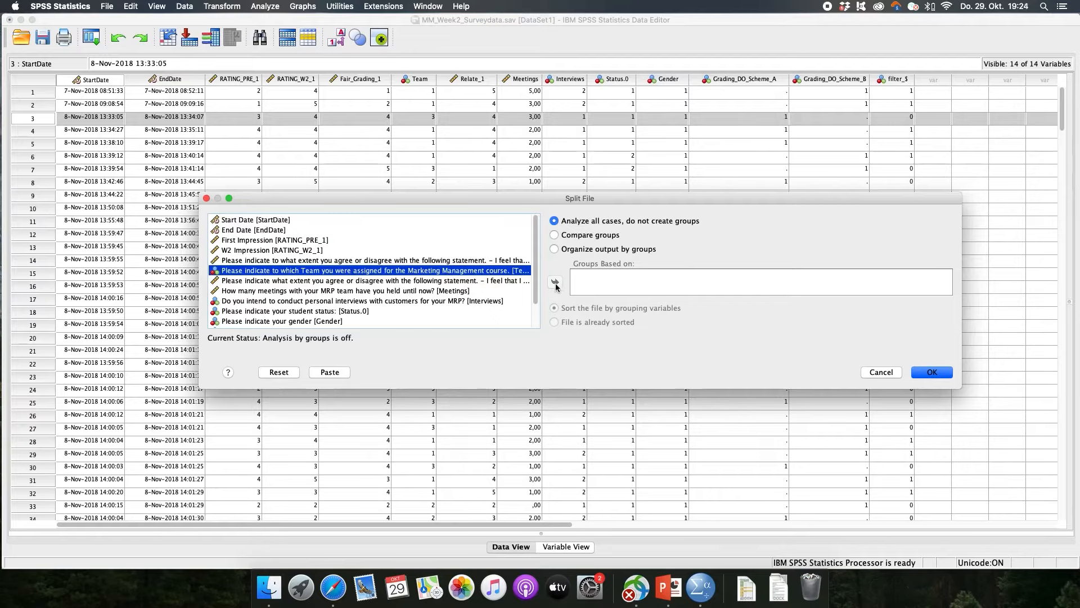
click(587, 236)
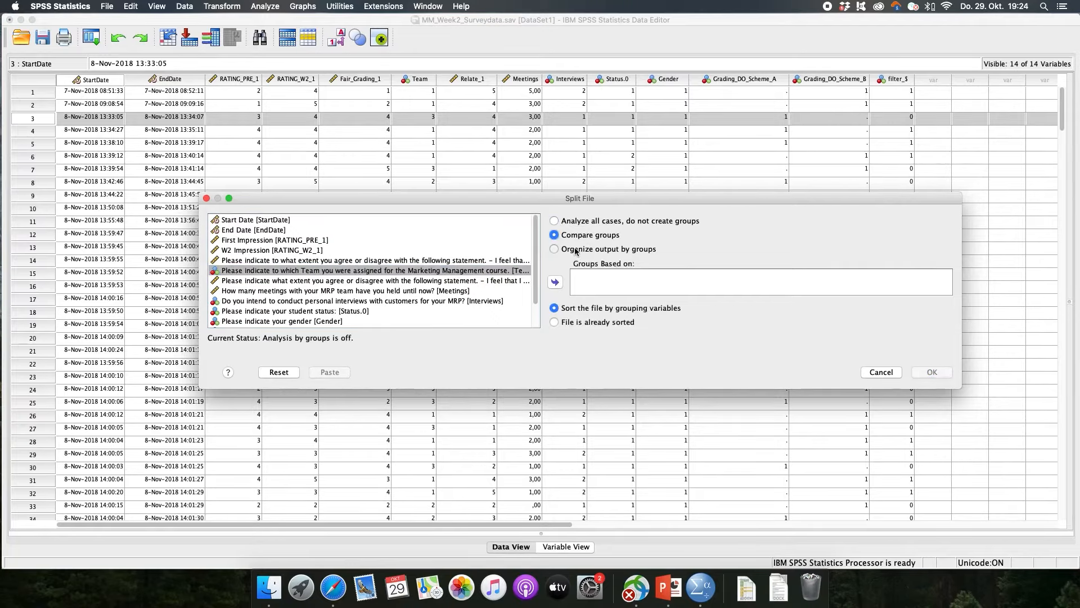
click(576, 251)
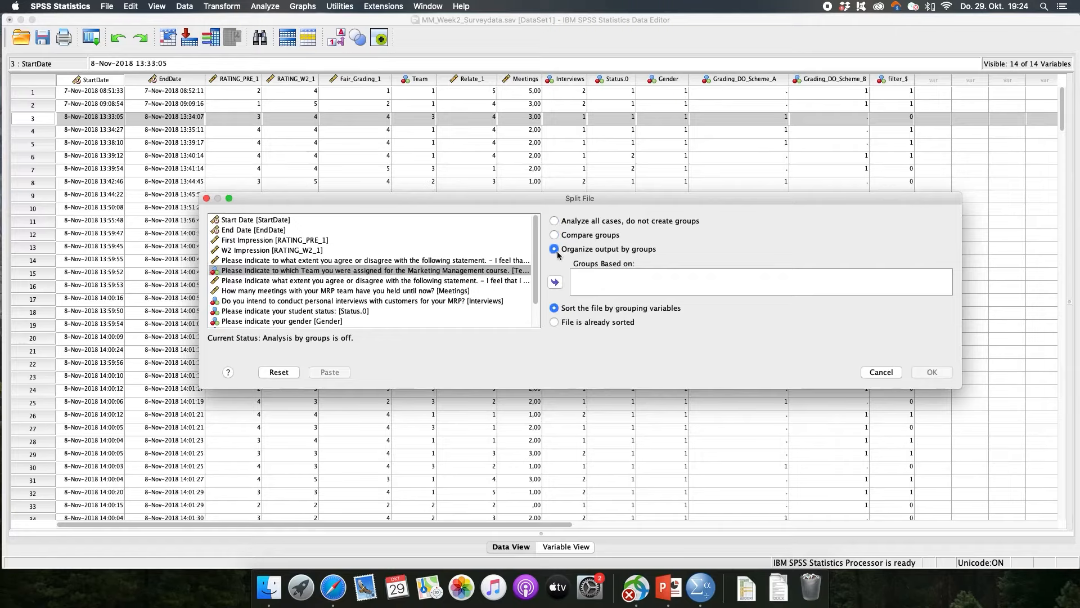
click(554, 282)
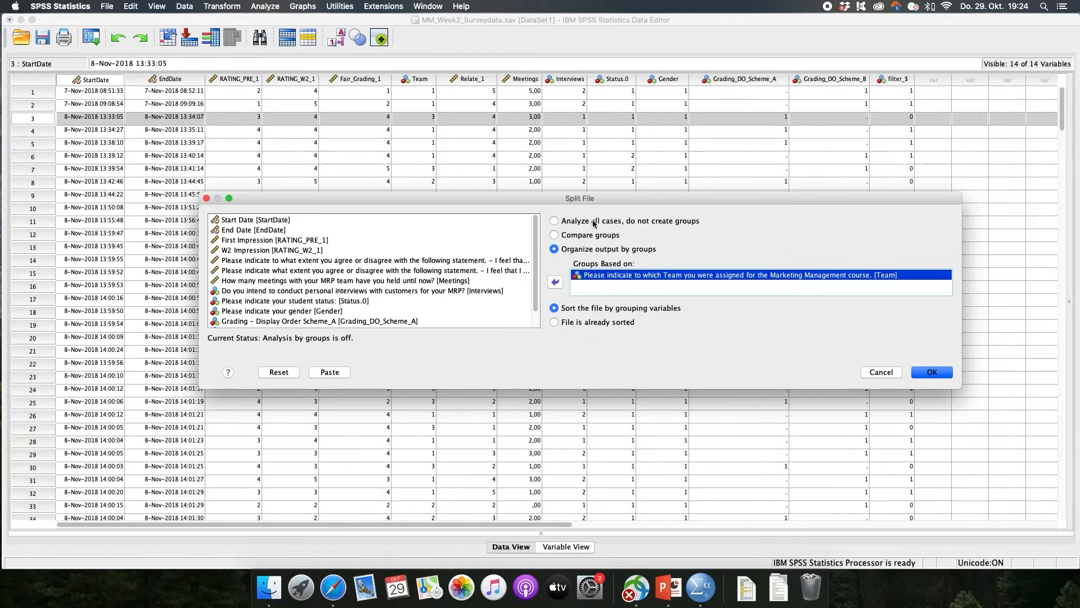
Apply Split File with all cases analyzed and no groups created, and return to the dataset.
click(555, 222)
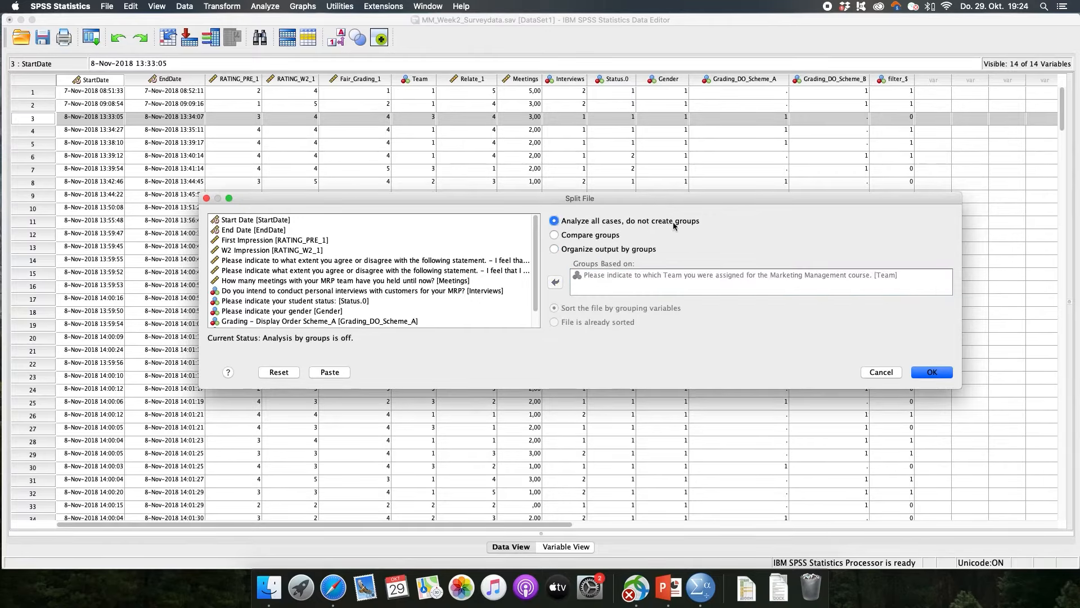
click(932, 373)
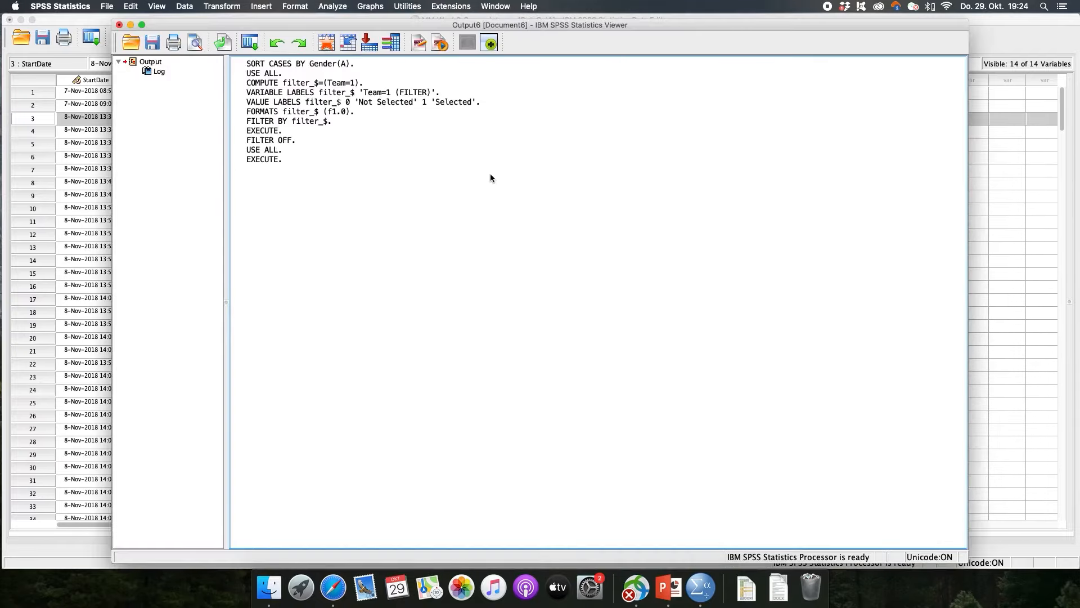
click(90, 23)
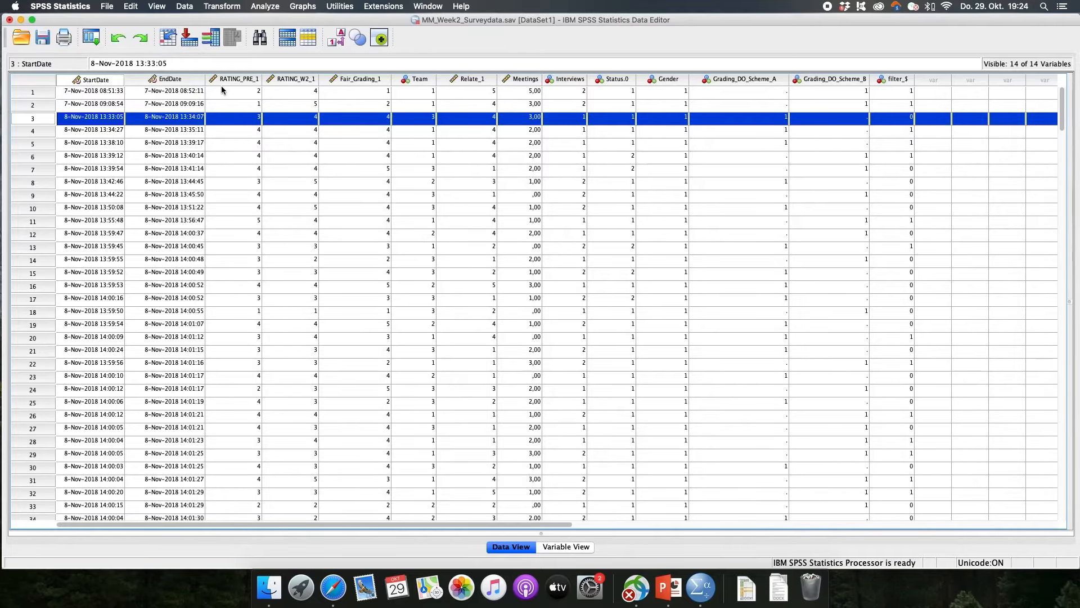
Run Frequencies with a frequency table and no chart for the Team variable, view the output and return to the dataset.
click(262, 6)
mouse_move(269, 31)
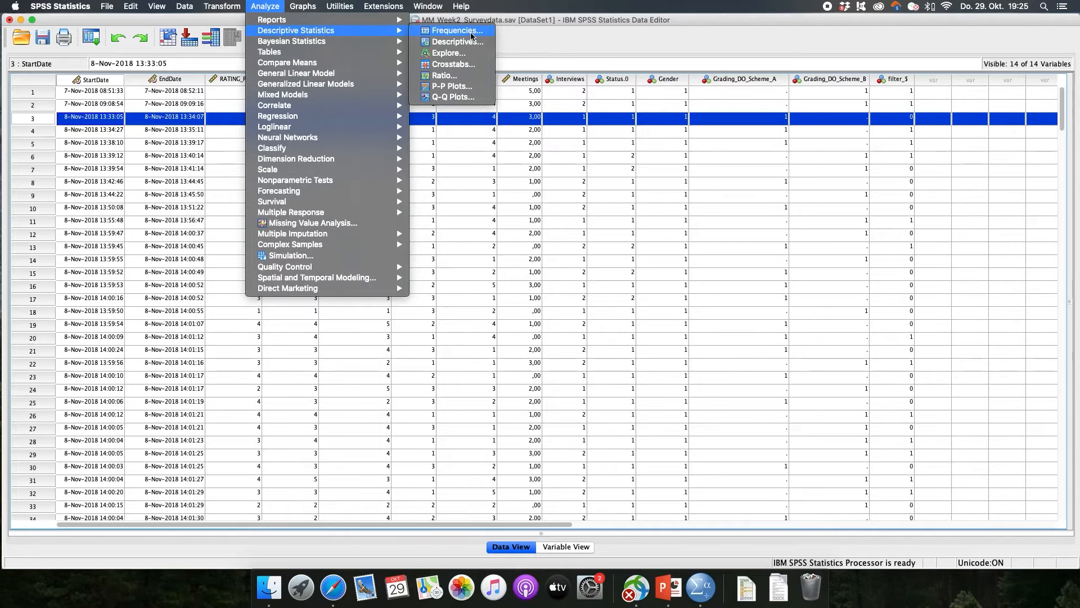
click(471, 36)
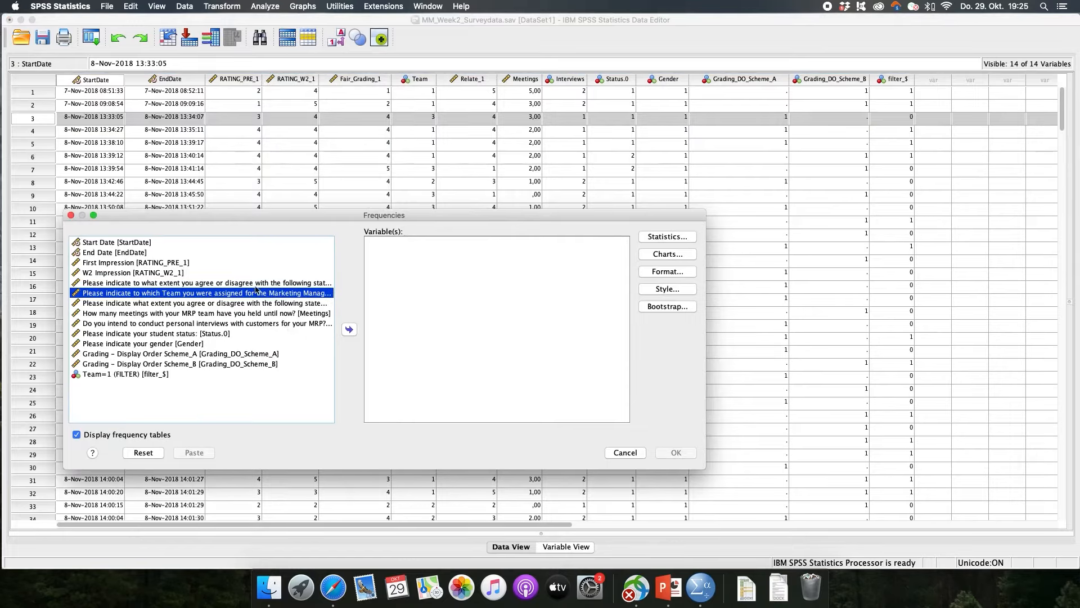
click(186, 283)
click(179, 293)
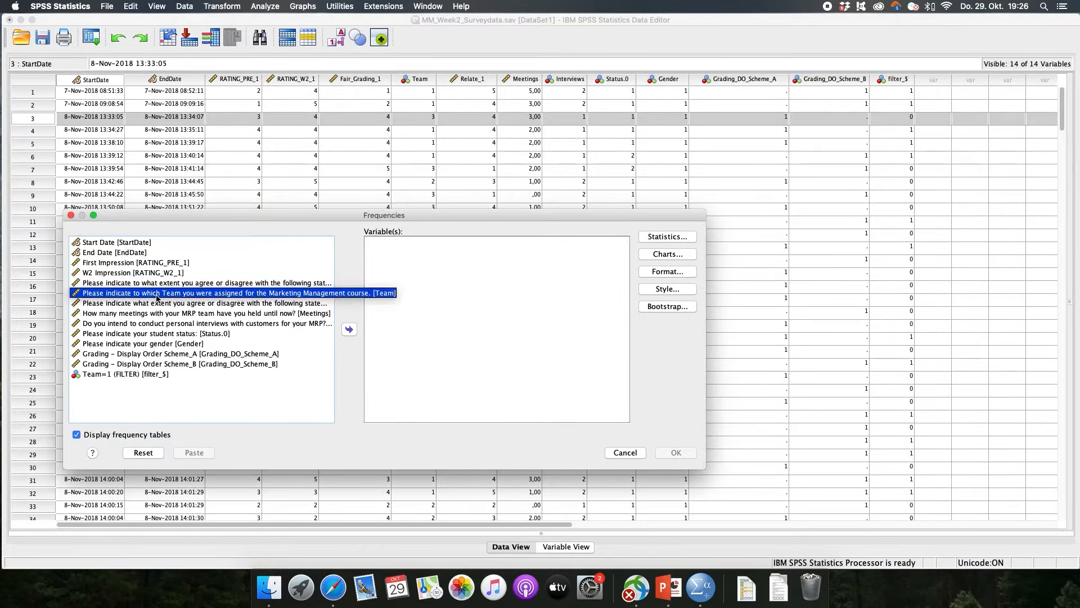
click(351, 331)
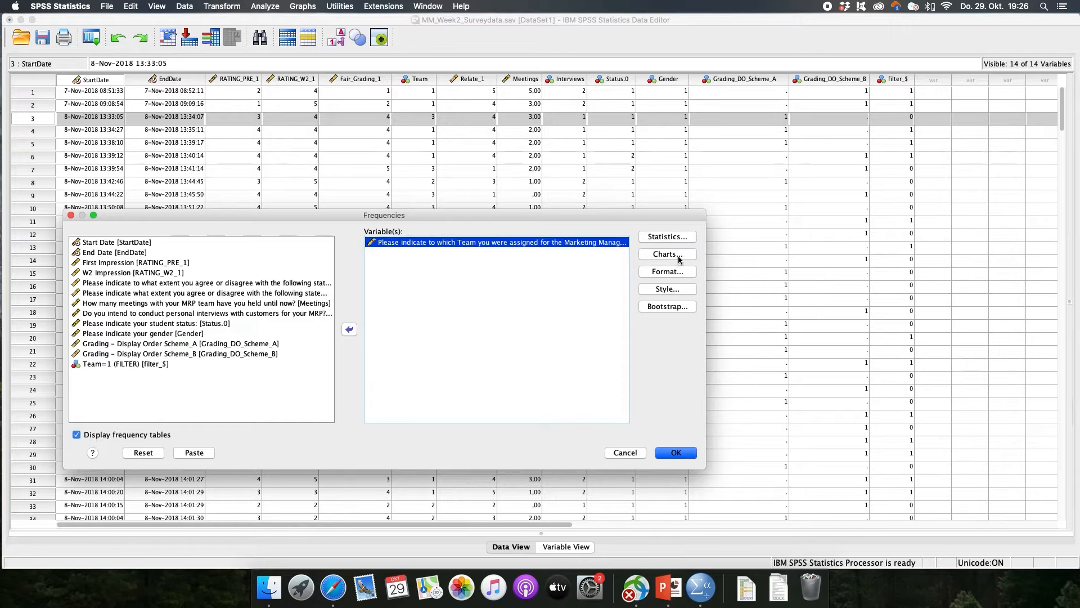
click(663, 255)
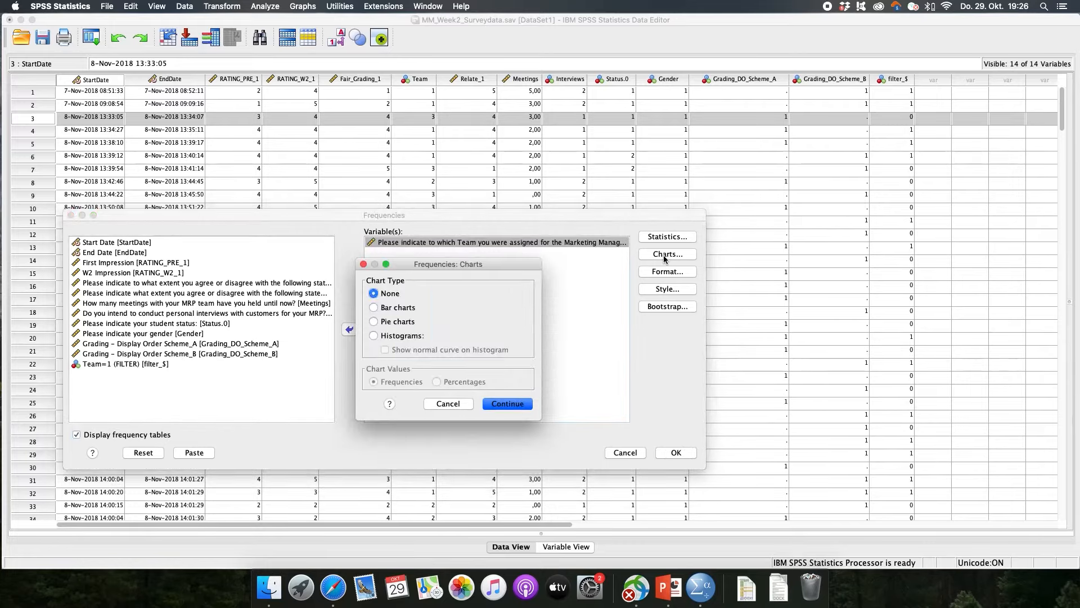
click(448, 404)
click(677, 453)
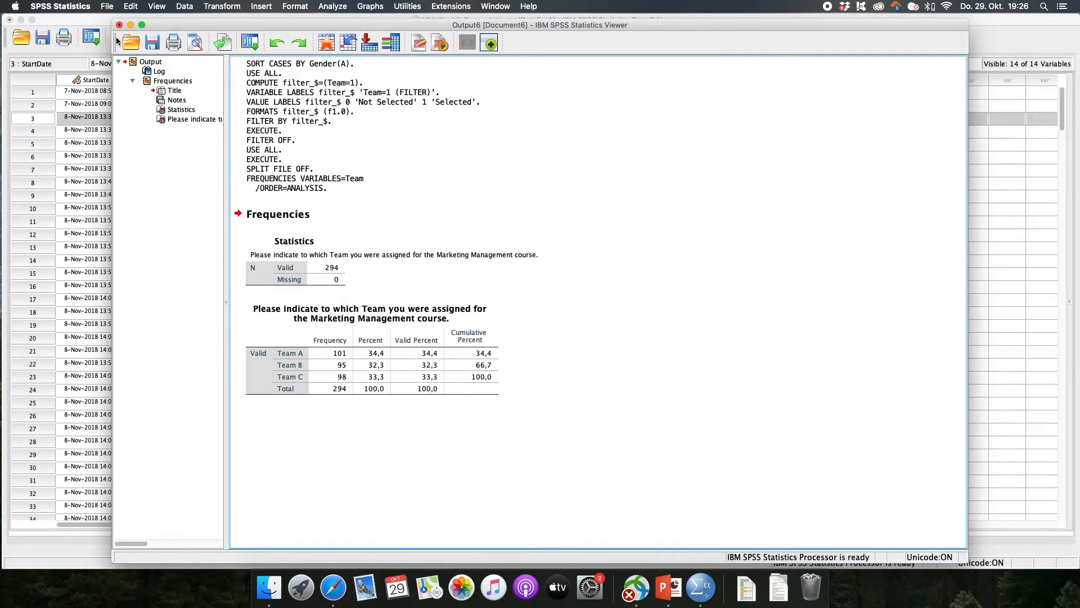
click(90, 27)
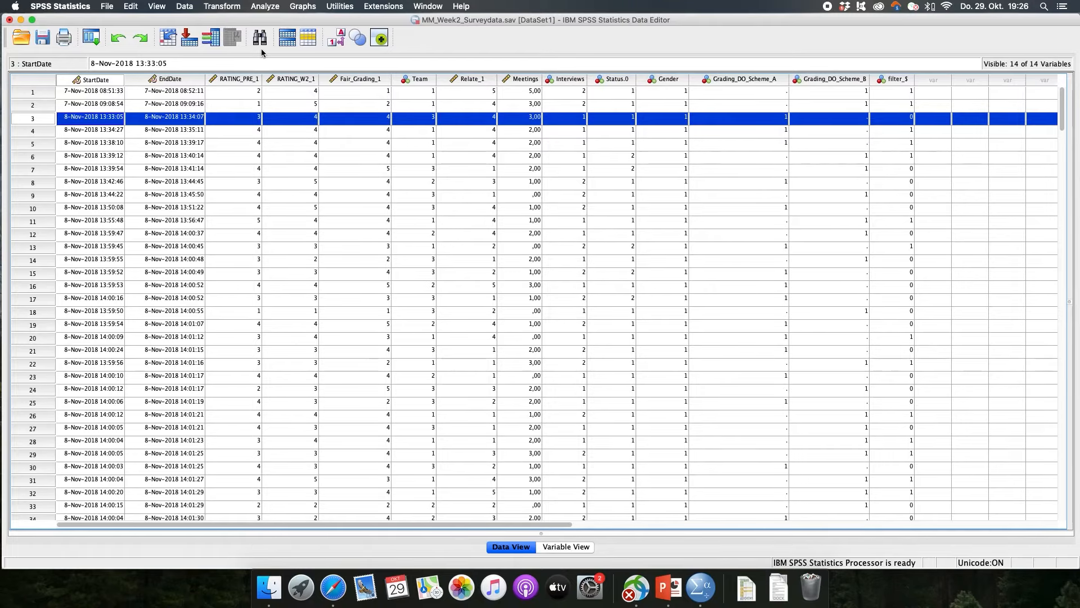
Run Descriptives for First Impression [RATING_PRE_1] with the default statistics options, view the output and return to the dataset.
click(265, 6)
mouse_move(294, 33)
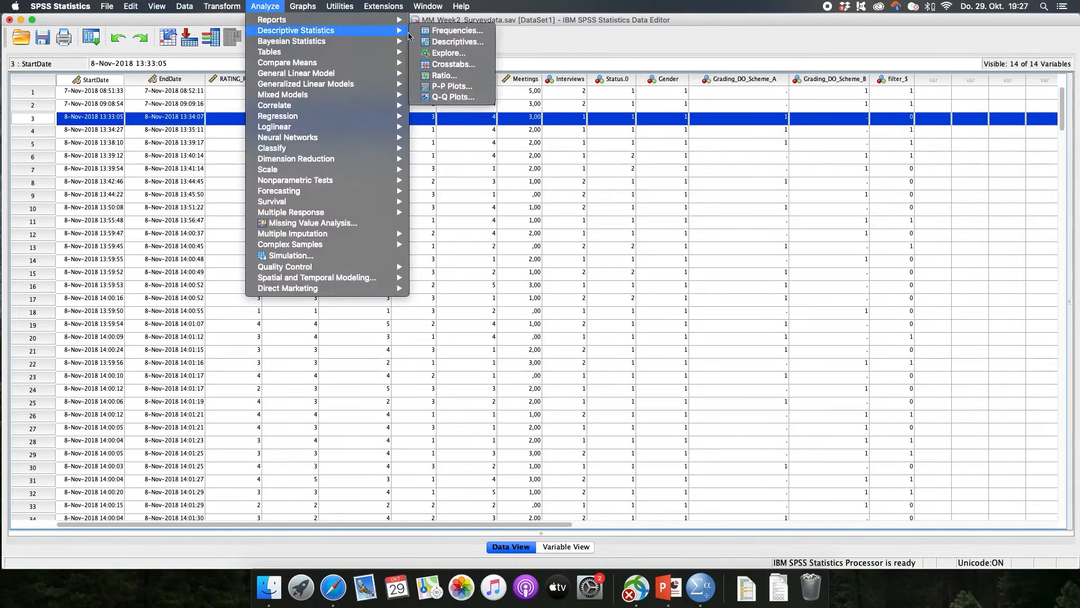
click(463, 44)
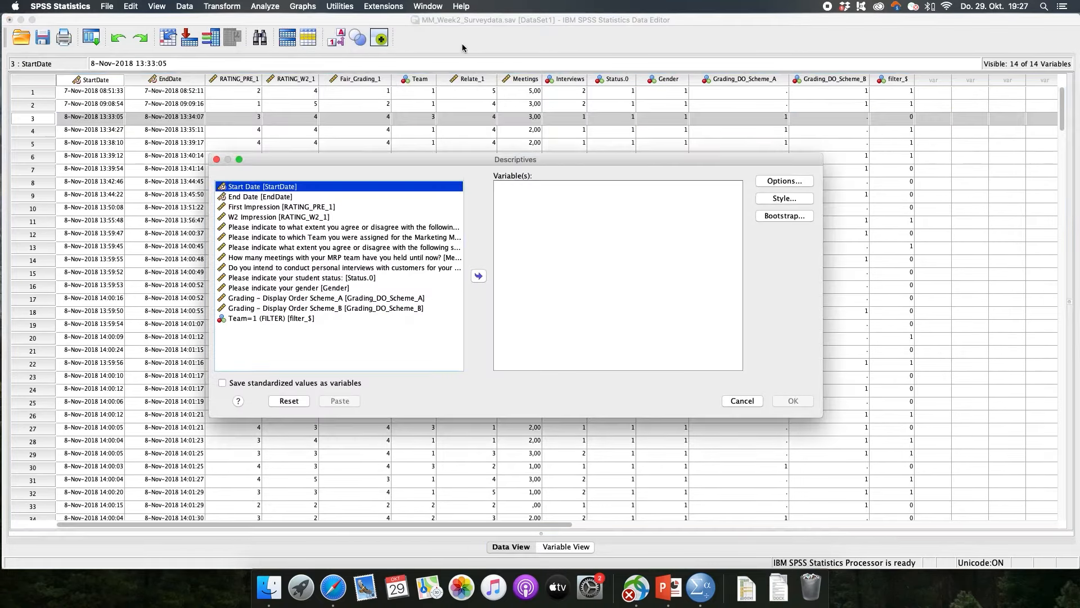
click(347, 209)
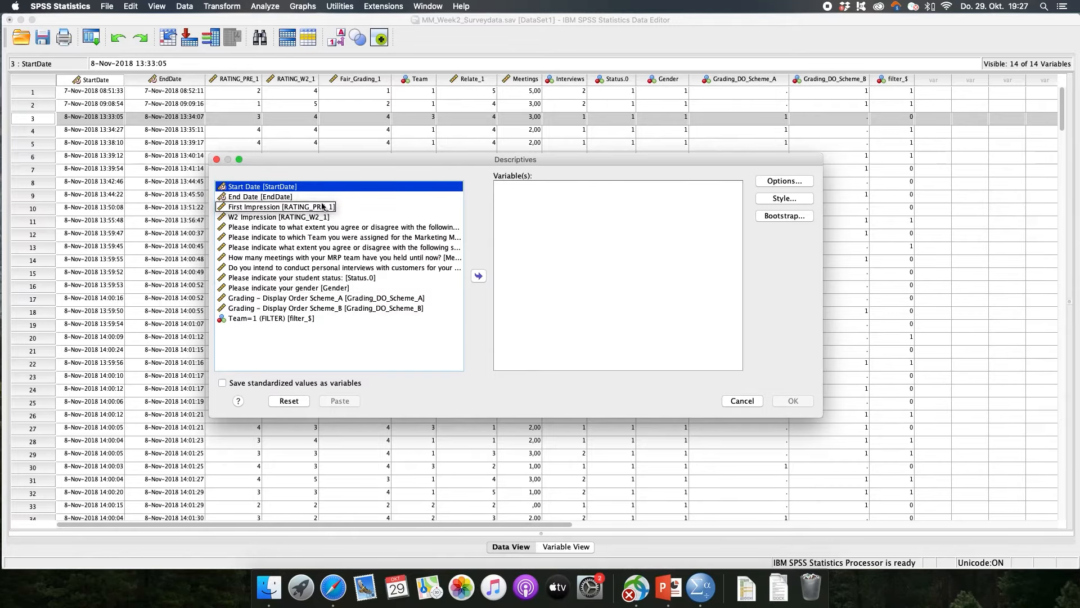
click(341, 207)
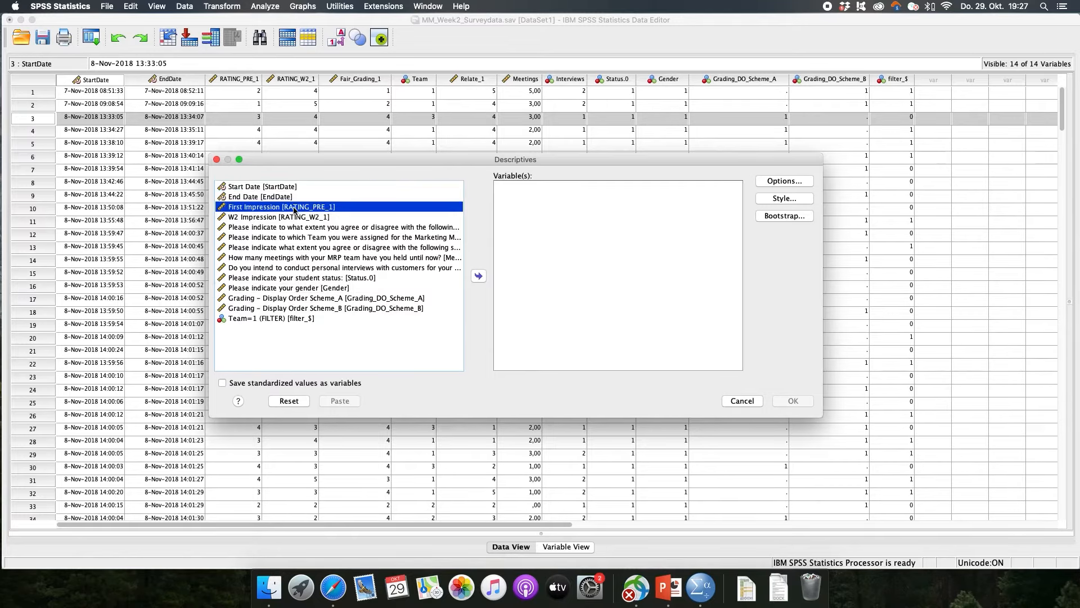
click(479, 276)
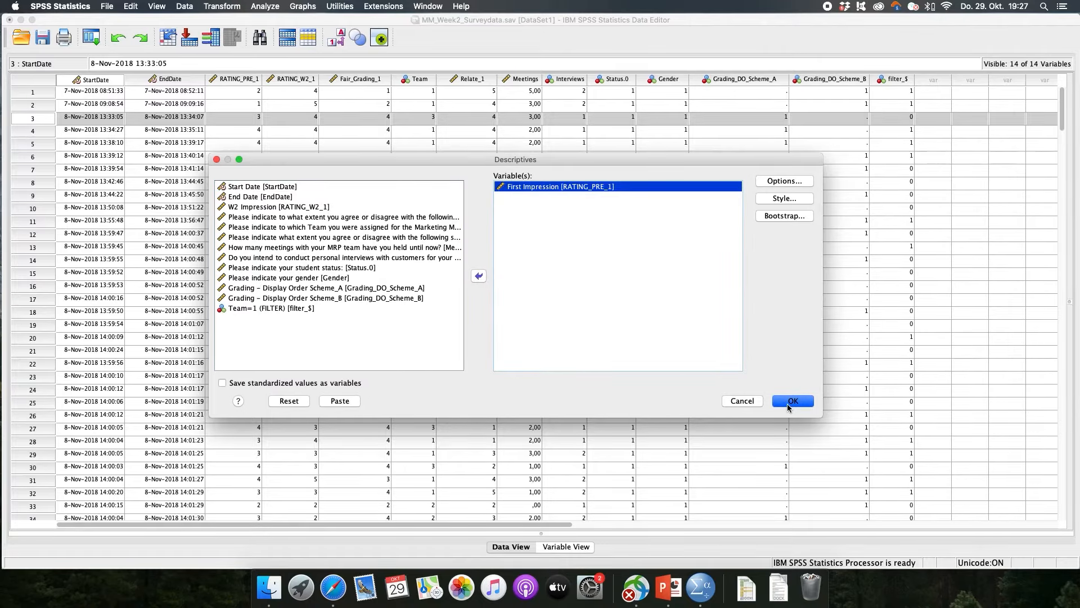
click(773, 180)
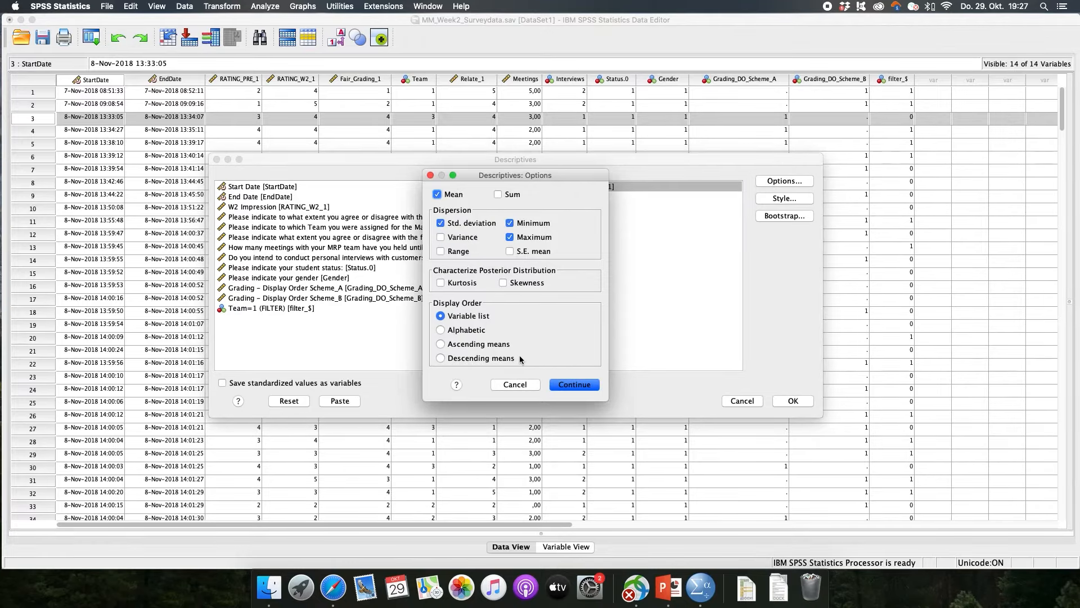
click(521, 385)
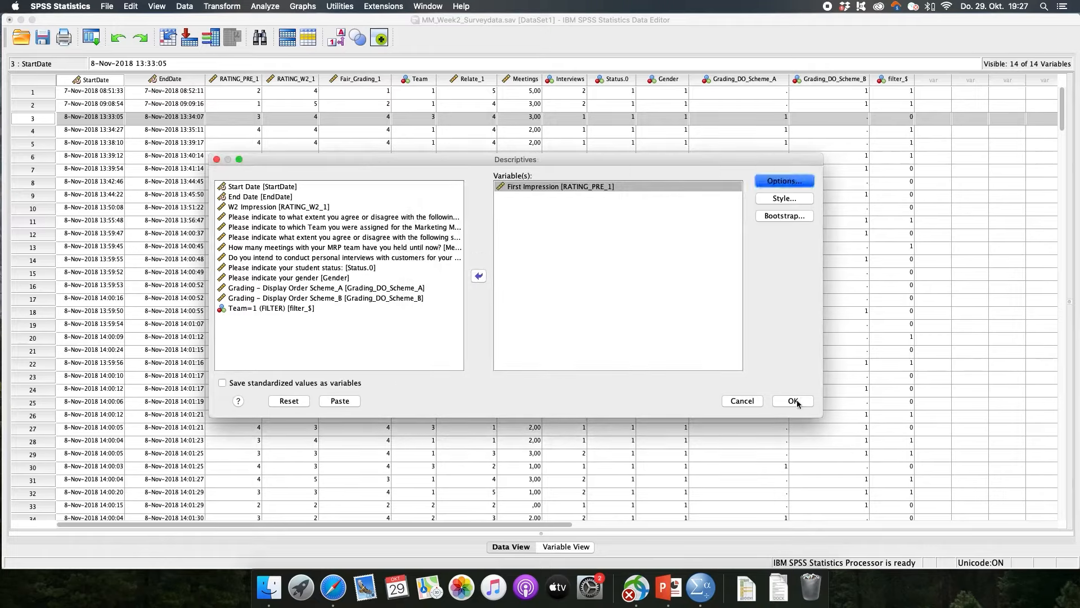
click(793, 401)
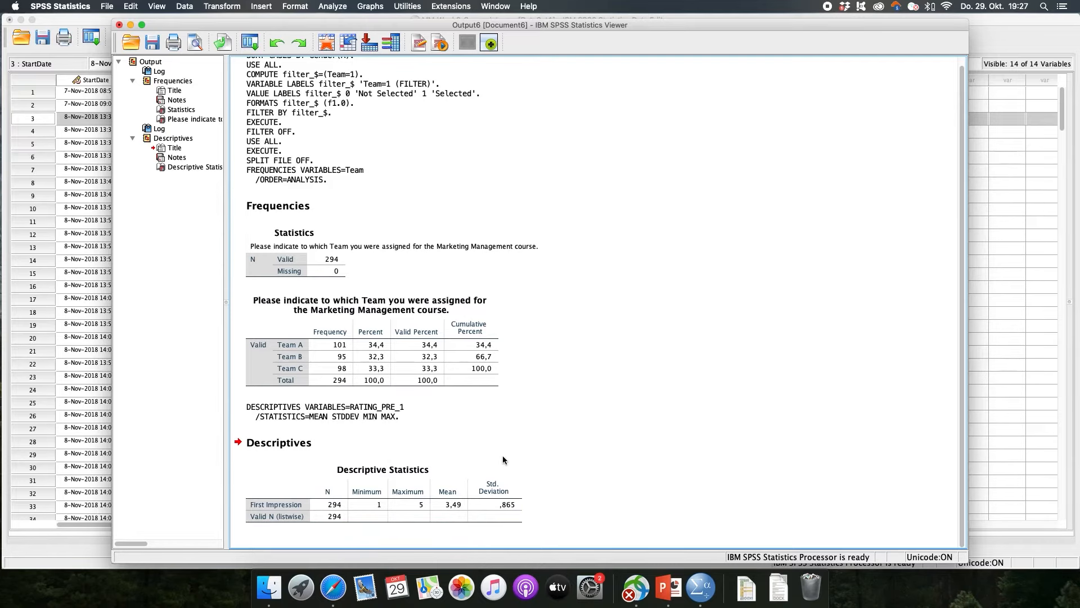
click(81, 21)
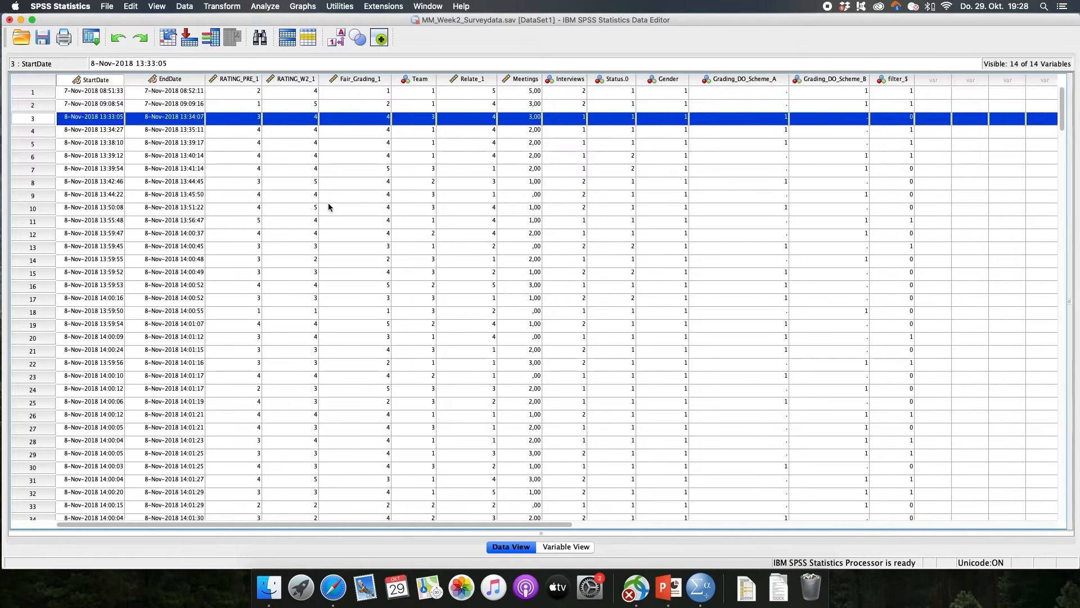
Open Chart Builder, widen its dialog and browse the bar, line, area and pie chart types in the gallery.
click(299, 9)
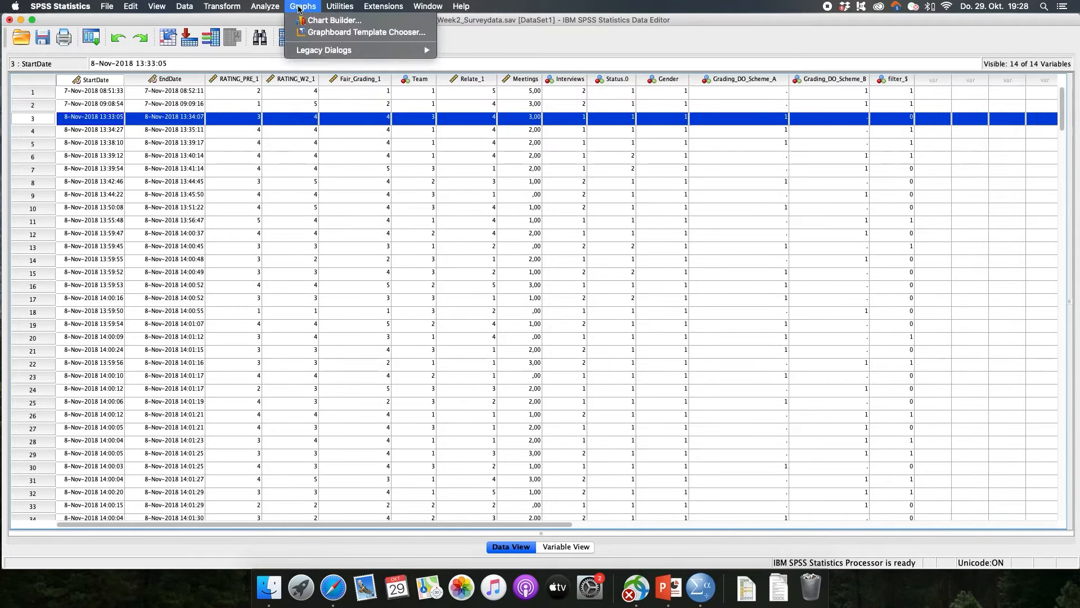
click(340, 22)
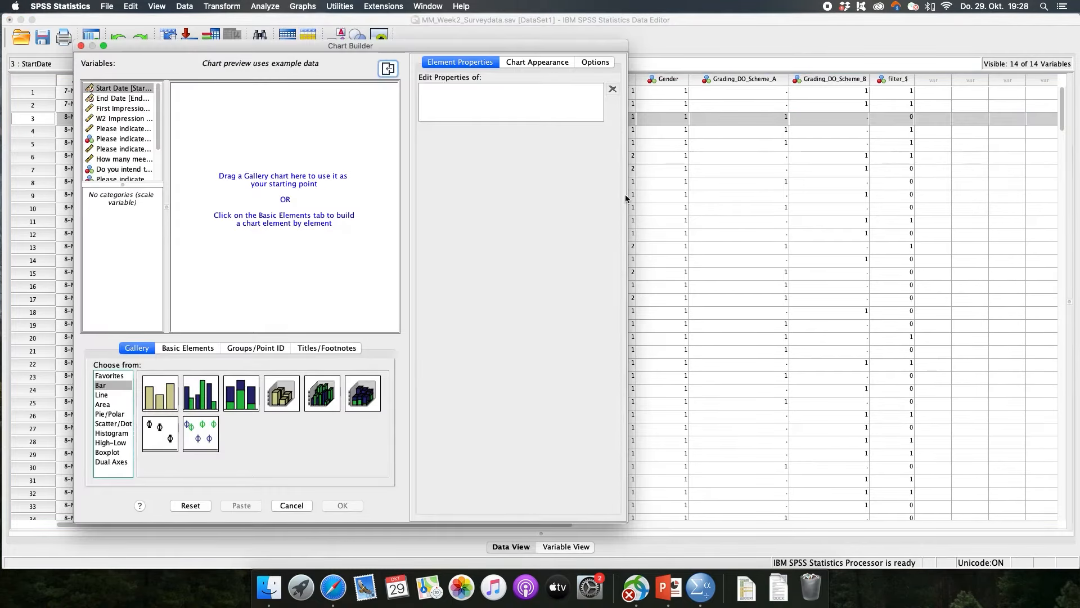
drag(628, 198, 782, 195)
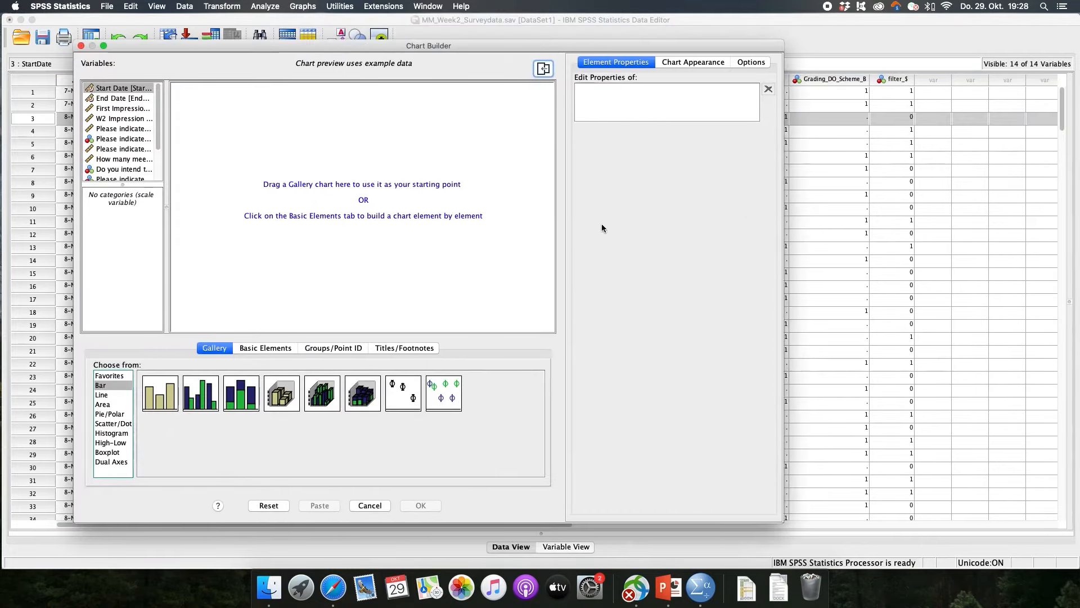
click(110, 376)
click(110, 386)
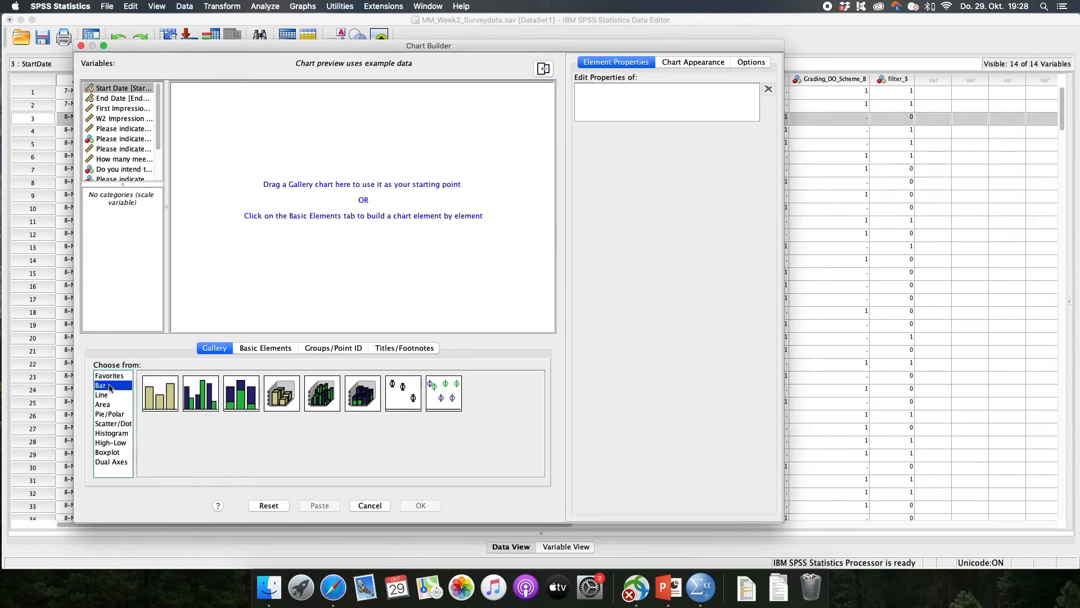
click(106, 396)
click(112, 405)
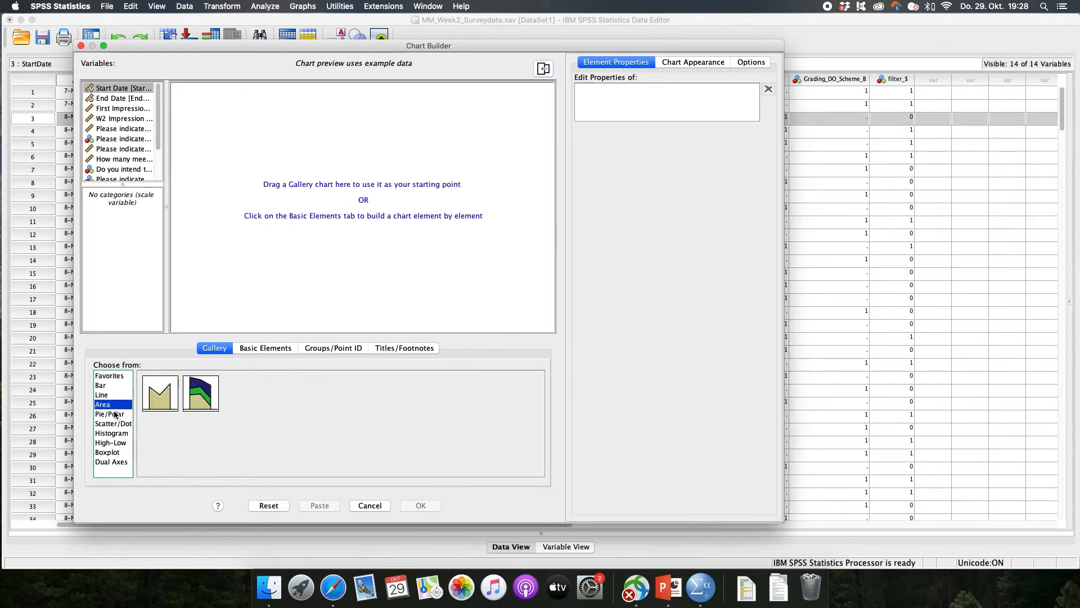
click(112, 414)
click(105, 386)
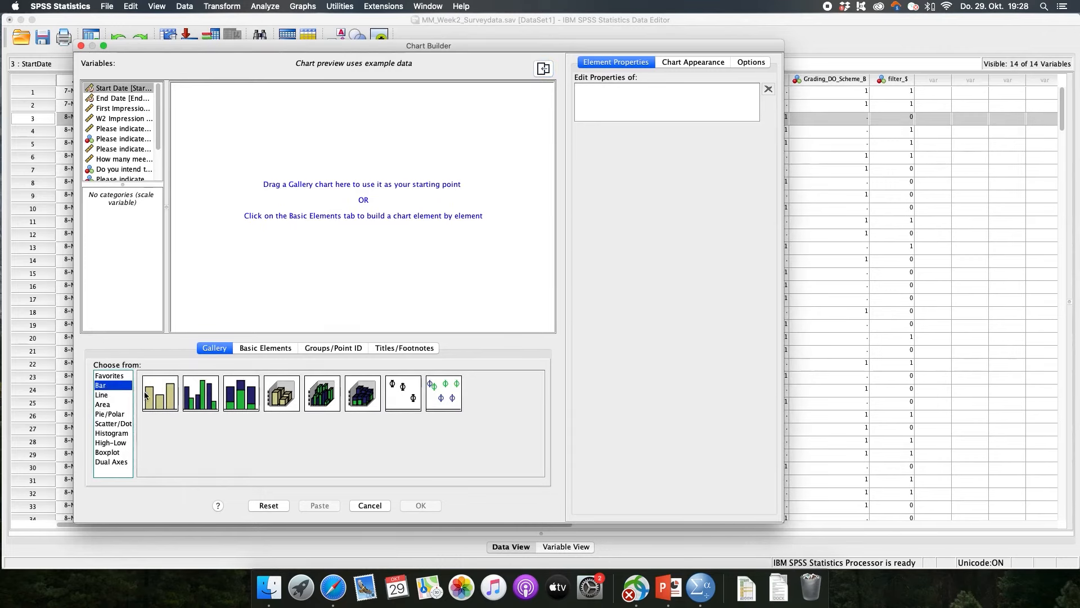
Try to set up a simple bar chart of the Gender variable, enlarging the variable list.
drag(157, 397, 215, 286)
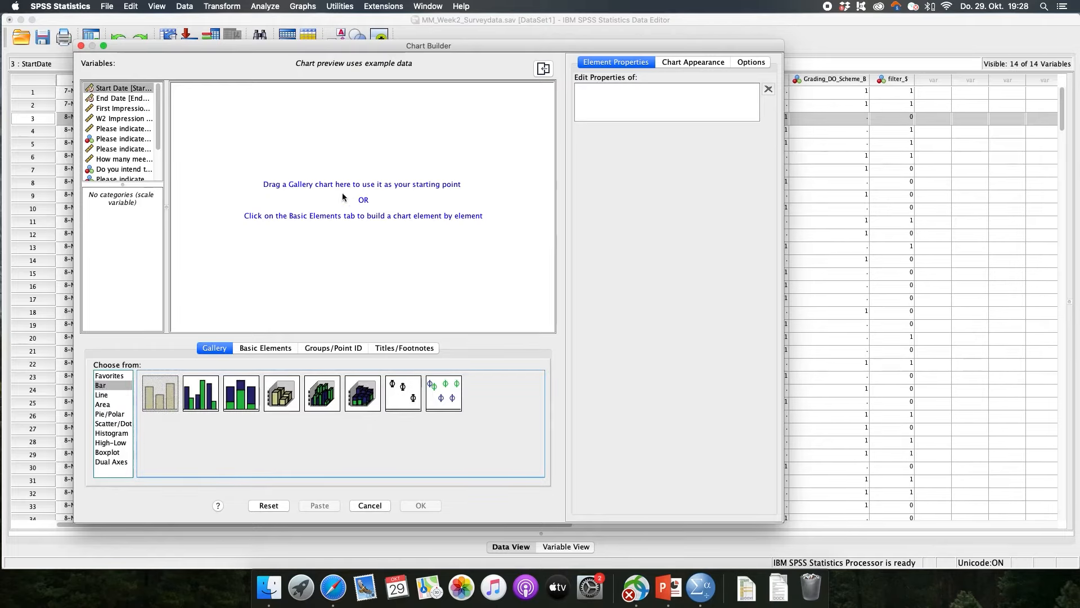
drag(122, 184, 122, 304)
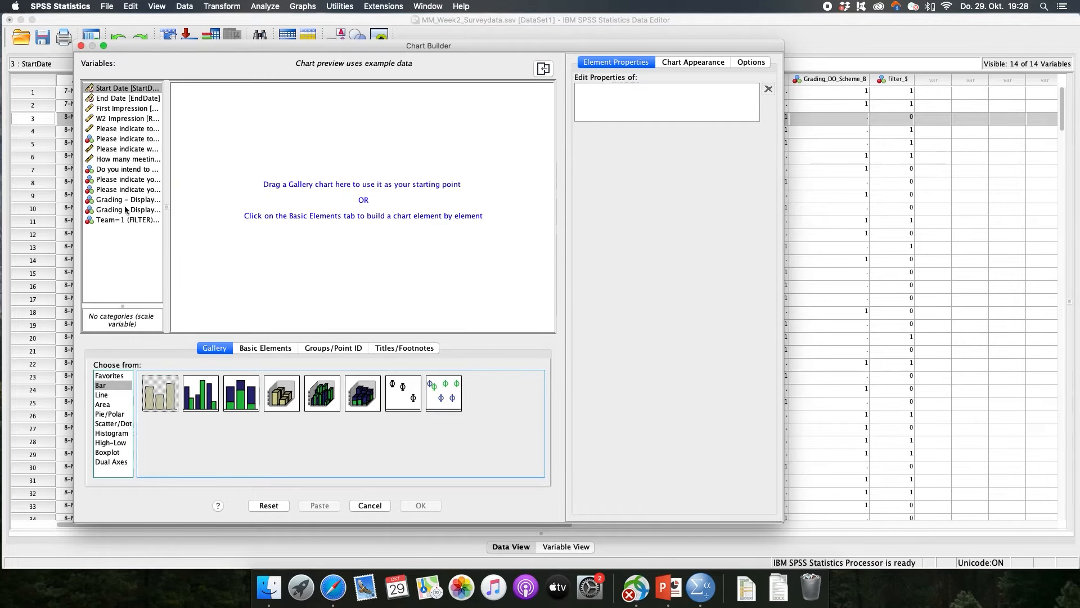
drag(117, 190, 221, 194)
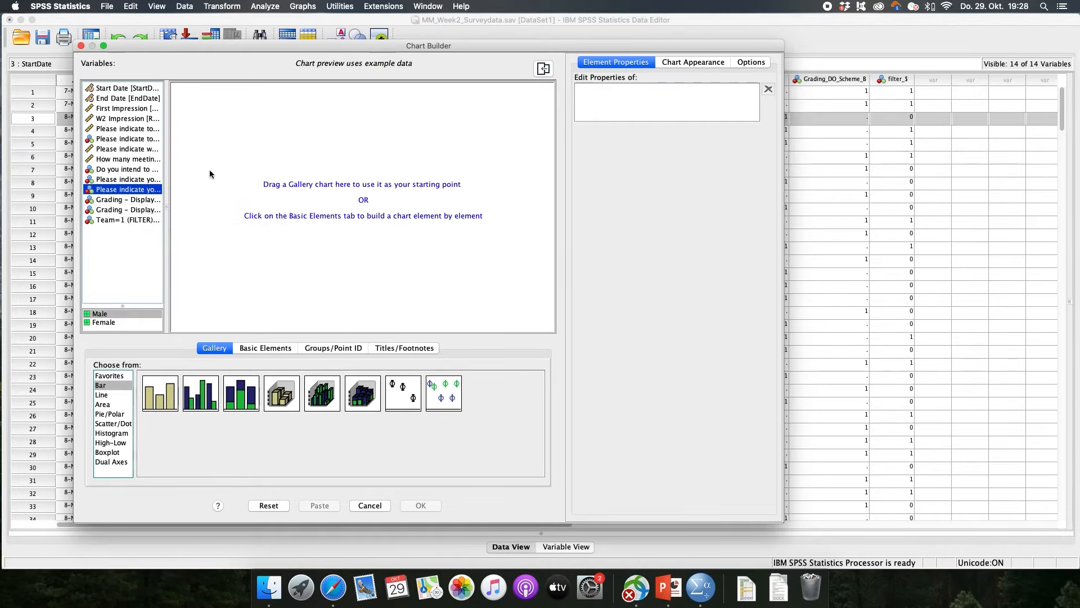
Build a pie chart of counts sliced by the Team variable and generate it in the output.
click(111, 414)
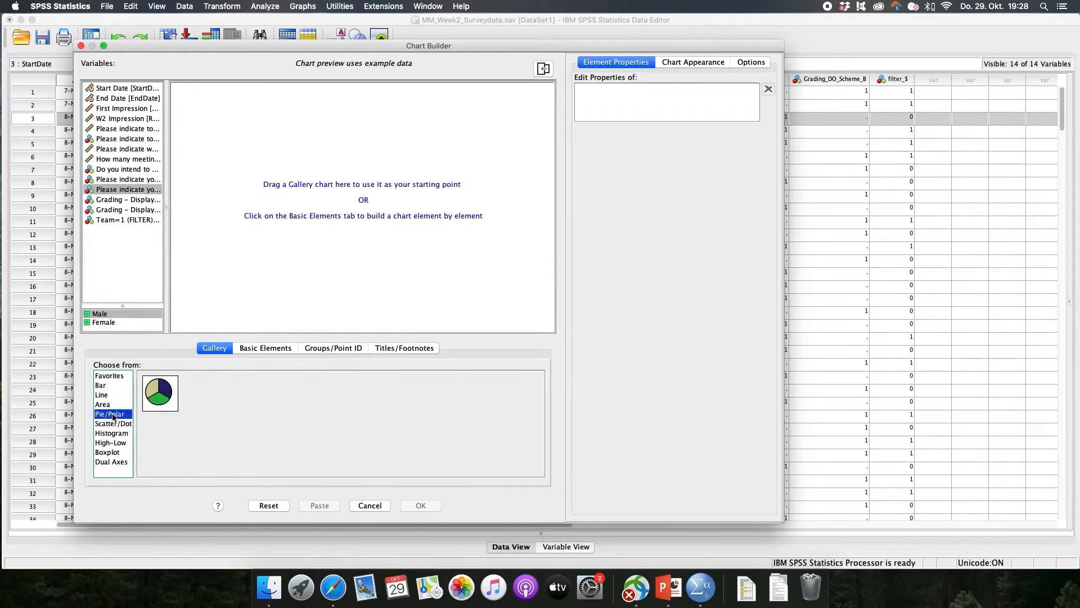
drag(159, 394, 314, 217)
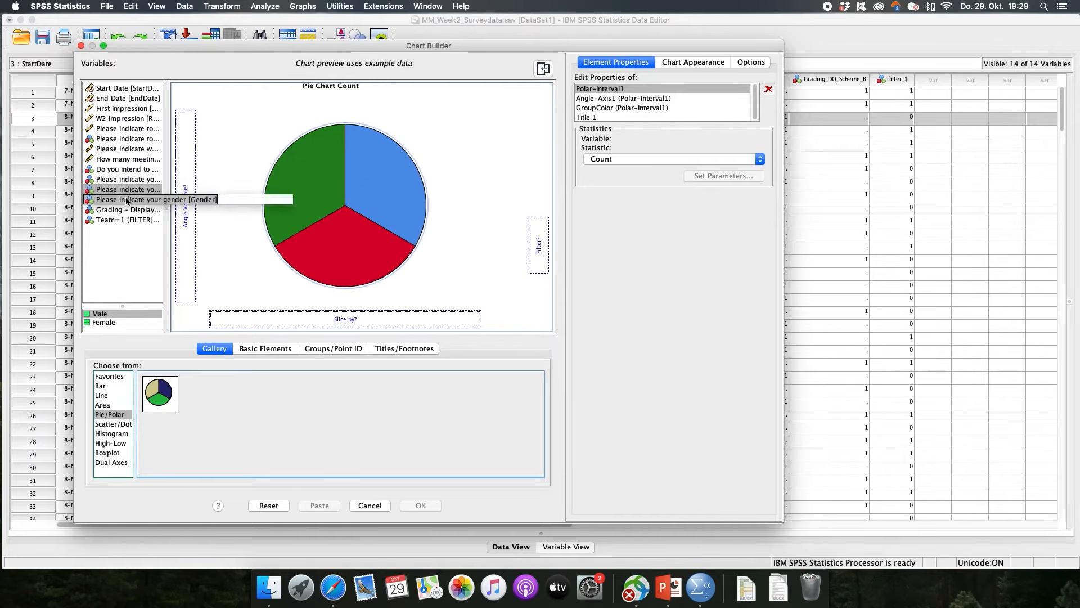
click(141, 140)
drag(142, 140, 360, 319)
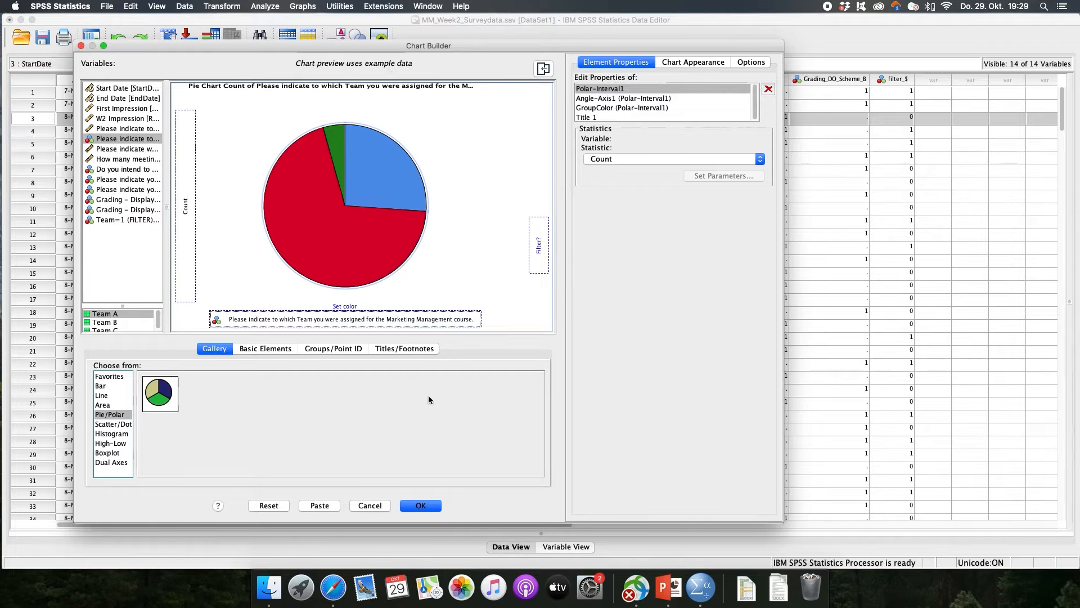
click(420, 505)
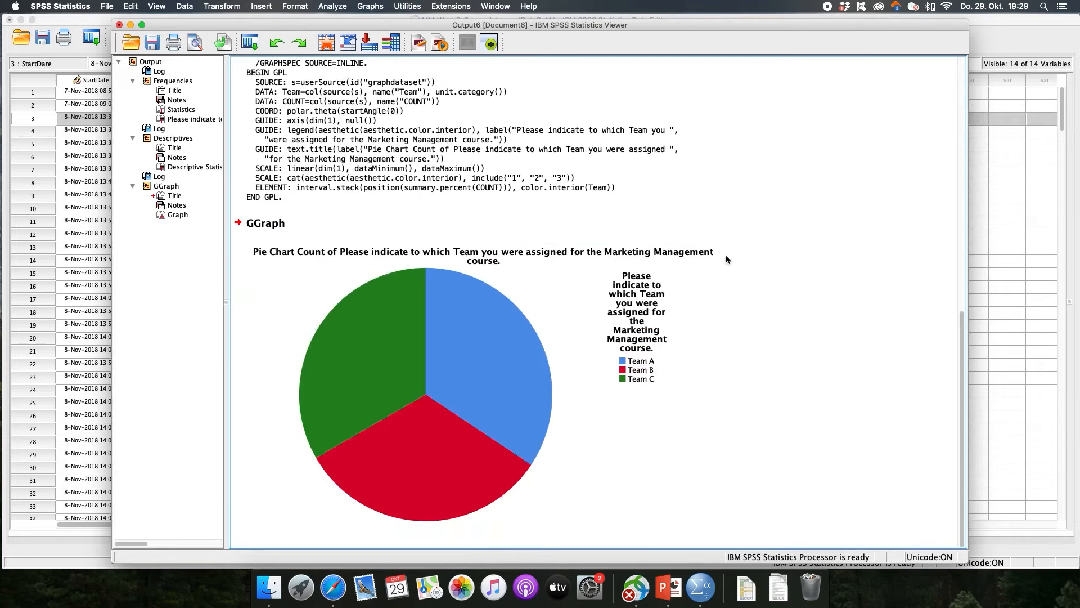
Open the Team pie chart for editing, show percent data labels on its slices and check the labels' number format.
click(369, 321)
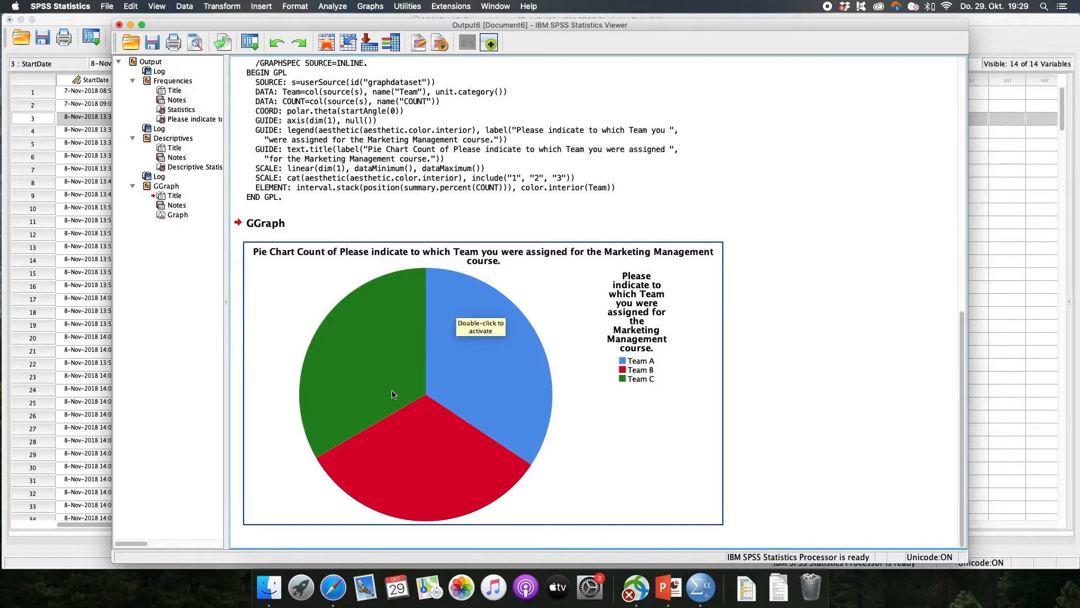
click(511, 354)
double_click(511, 353)
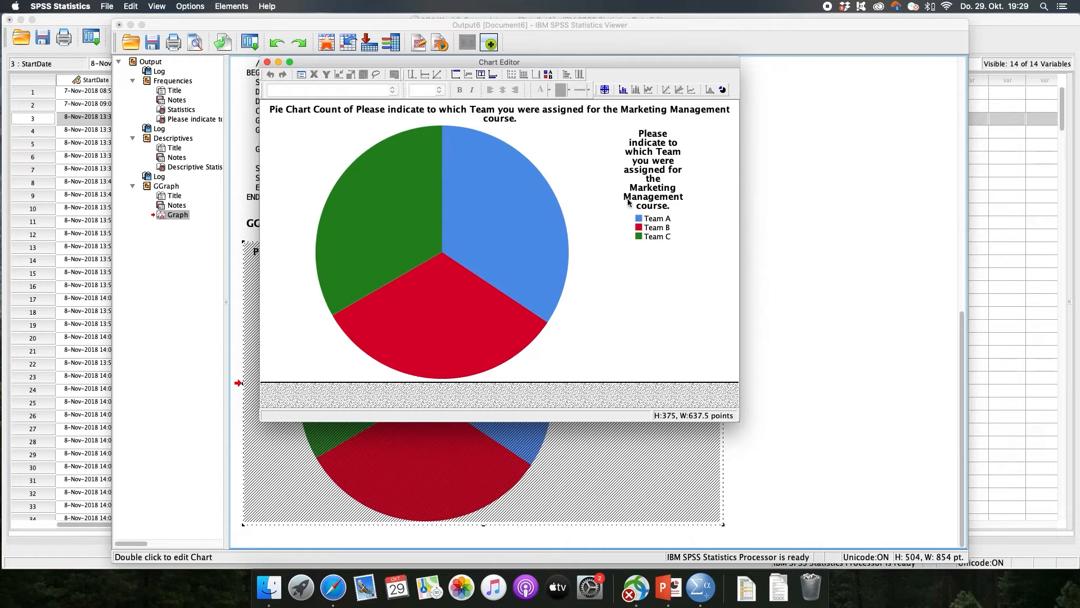
click(622, 91)
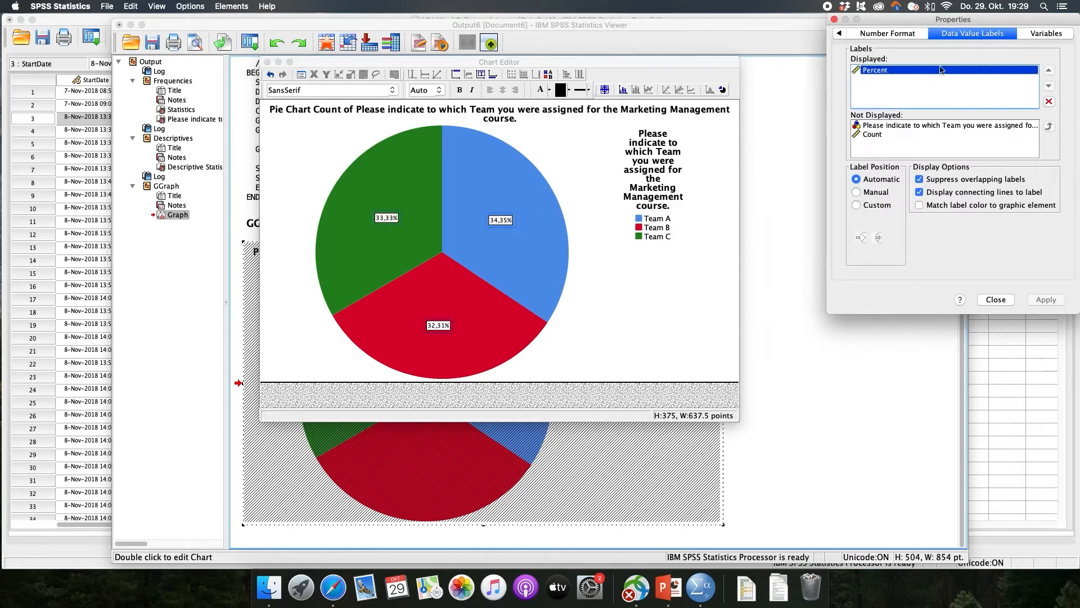
click(902, 37)
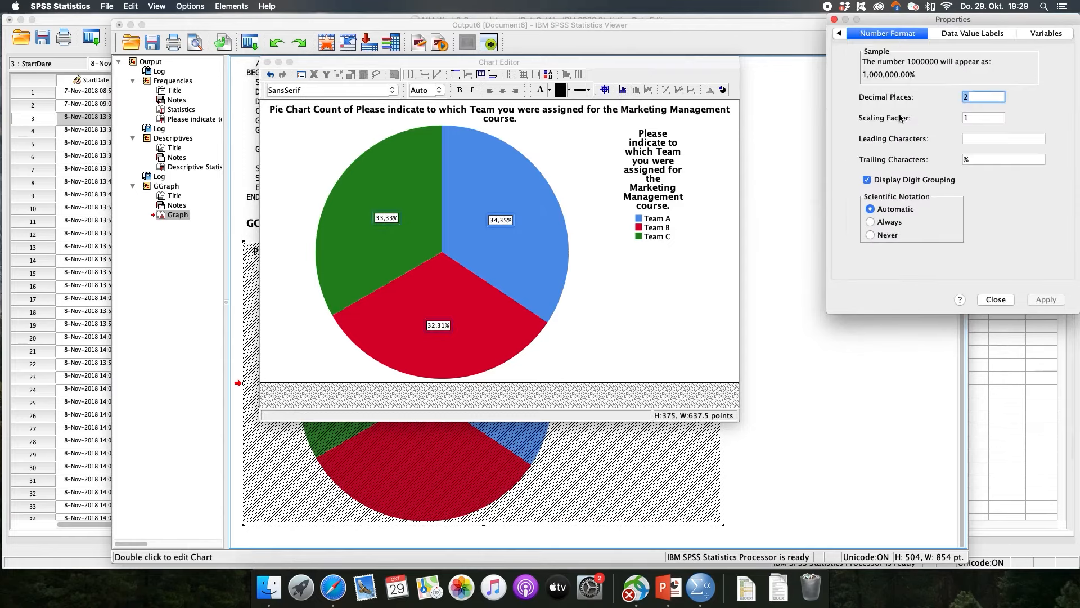
click(973, 34)
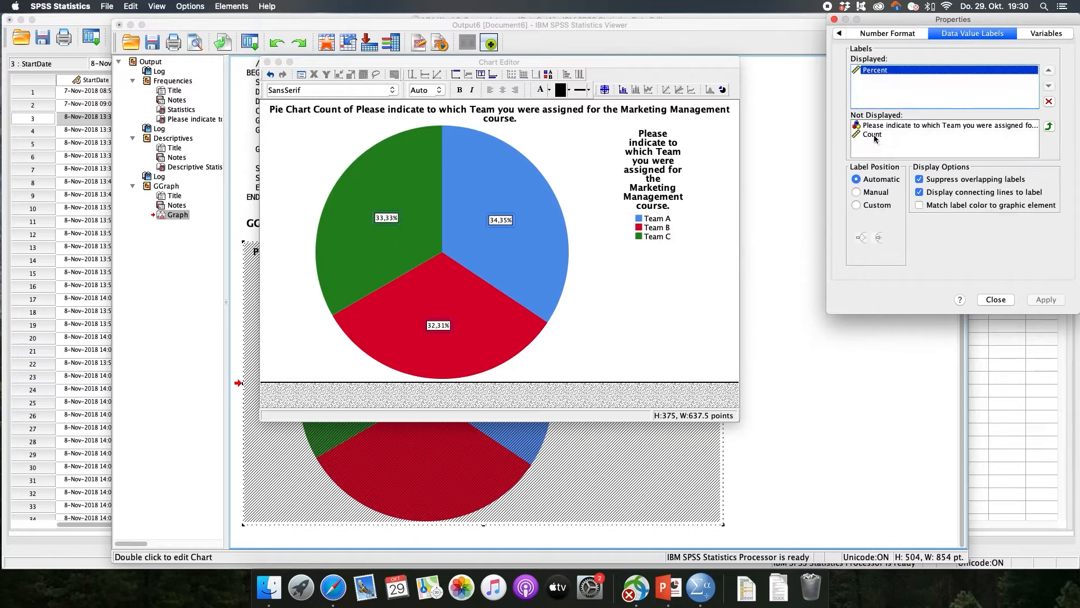
Add Count to the pie slices' displayed data labels, apply it and return to the dataset.
click(874, 135)
click(1049, 126)
click(1044, 299)
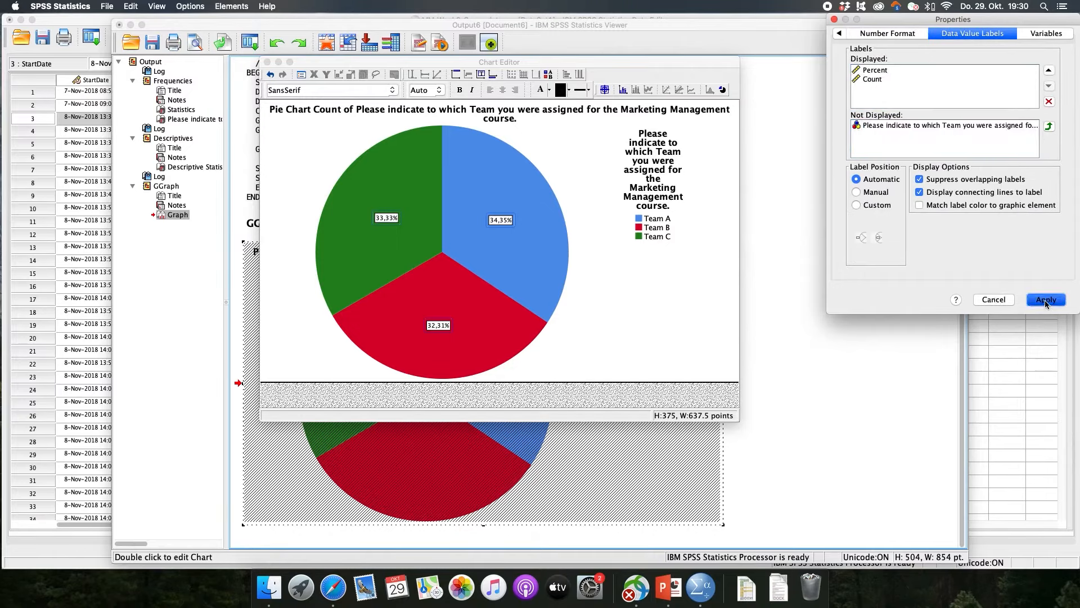
click(995, 300)
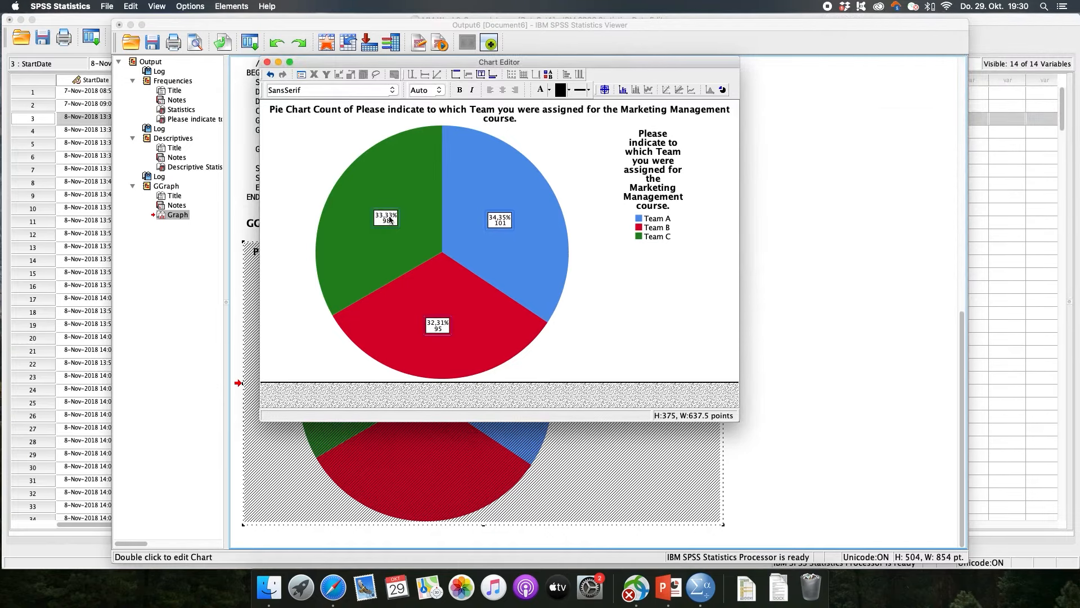
click(828, 244)
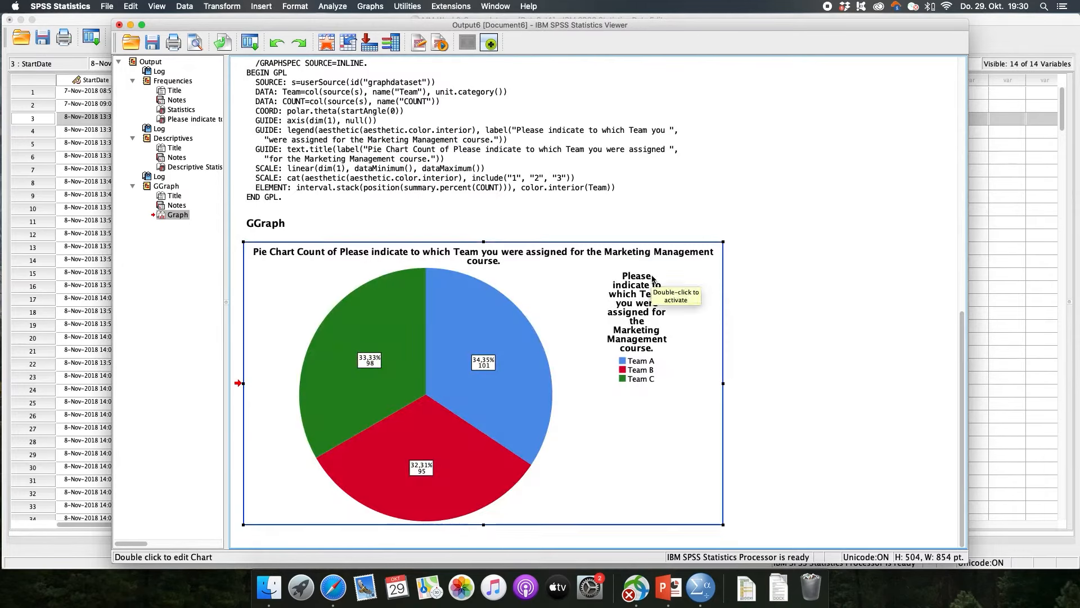
click(65, 20)
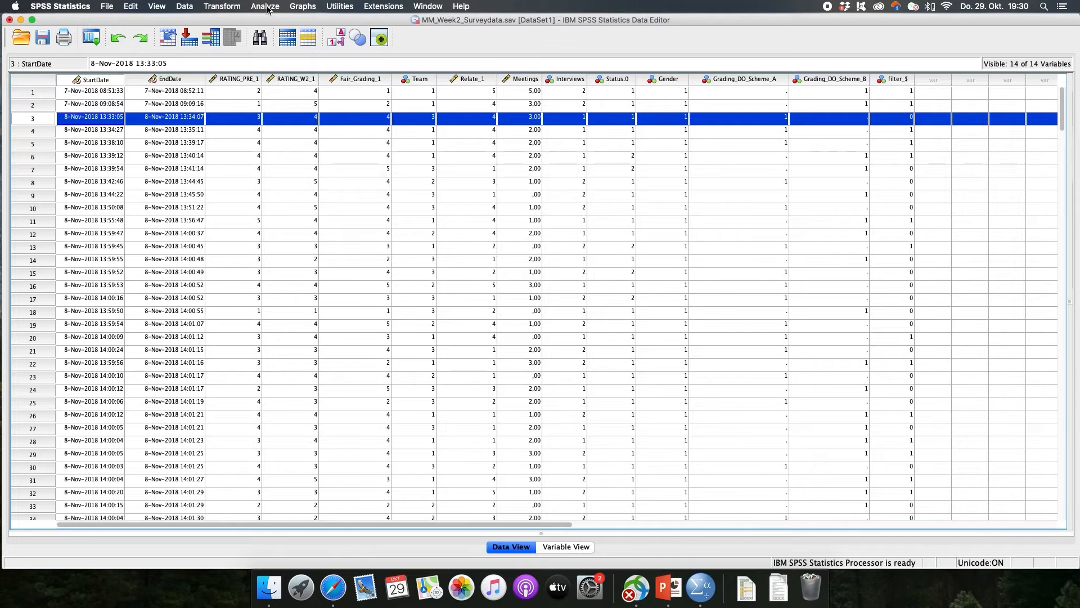
Reopen Chart Builder, switch to a simple histogram, remove the Team variable from its X-axis and enlarge the variable list.
click(303, 7)
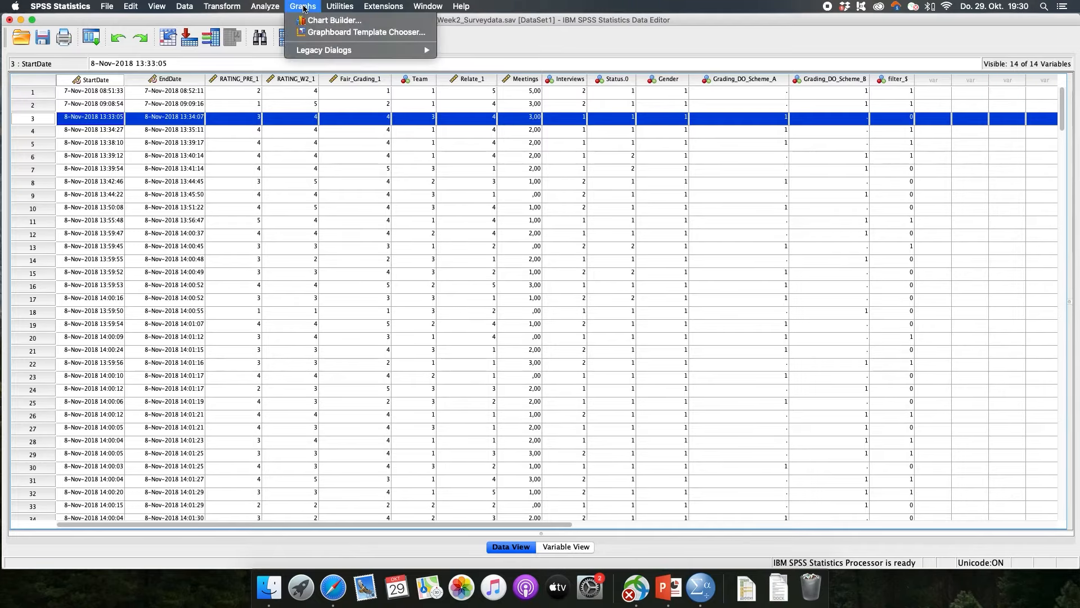
click(337, 22)
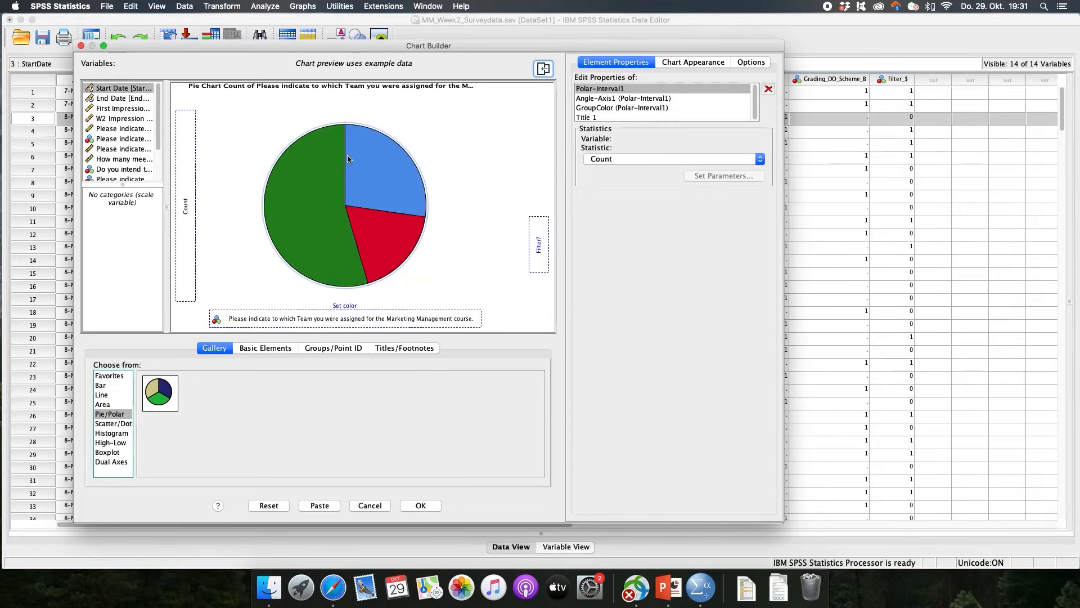
click(113, 437)
drag(161, 396, 310, 232)
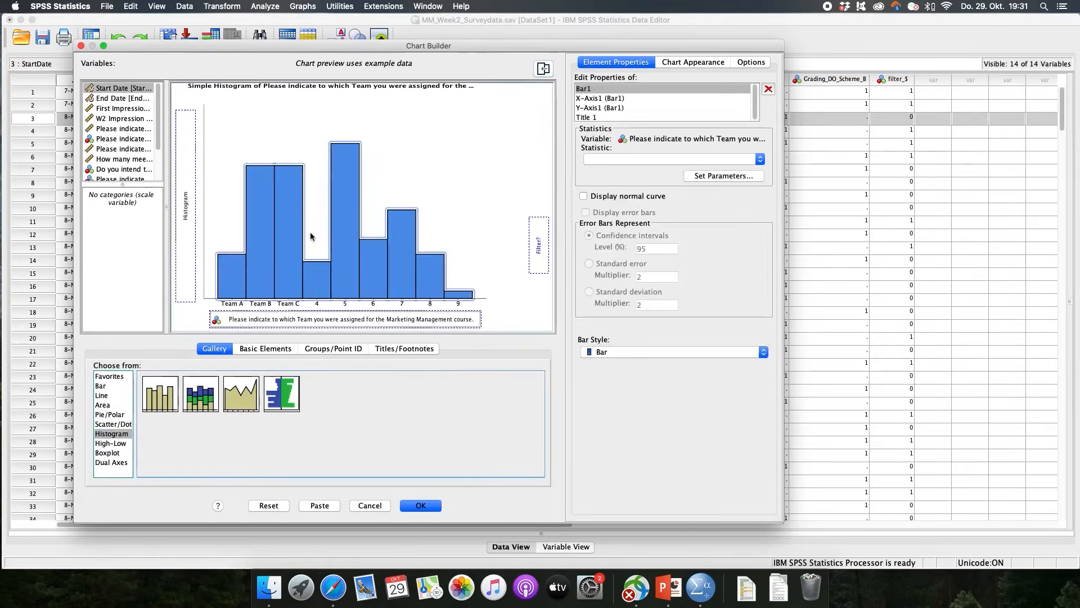
drag(333, 322, 129, 296)
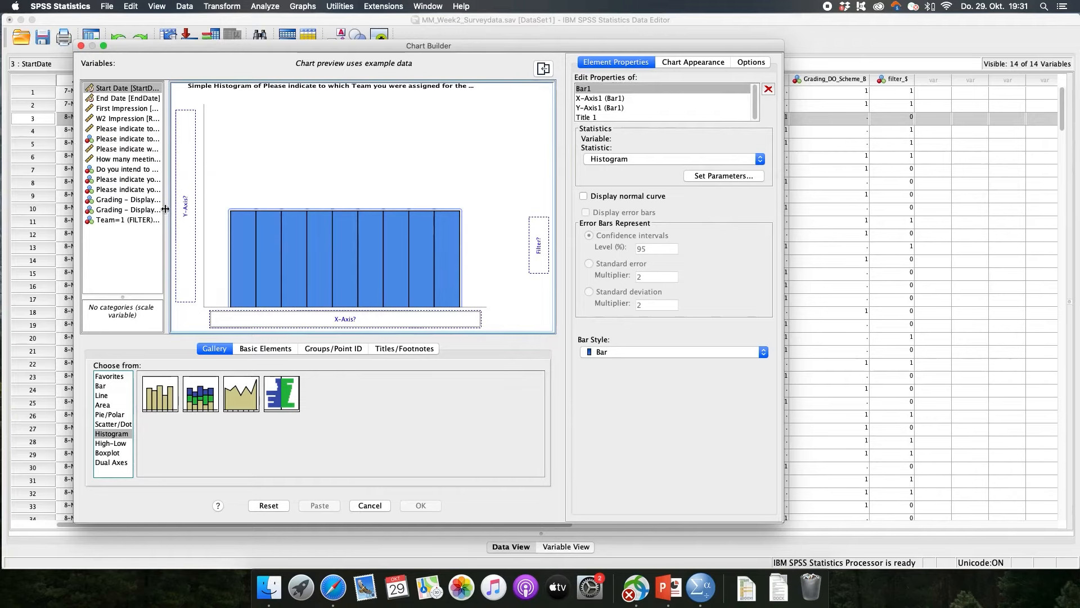
drag(165, 208, 219, 207)
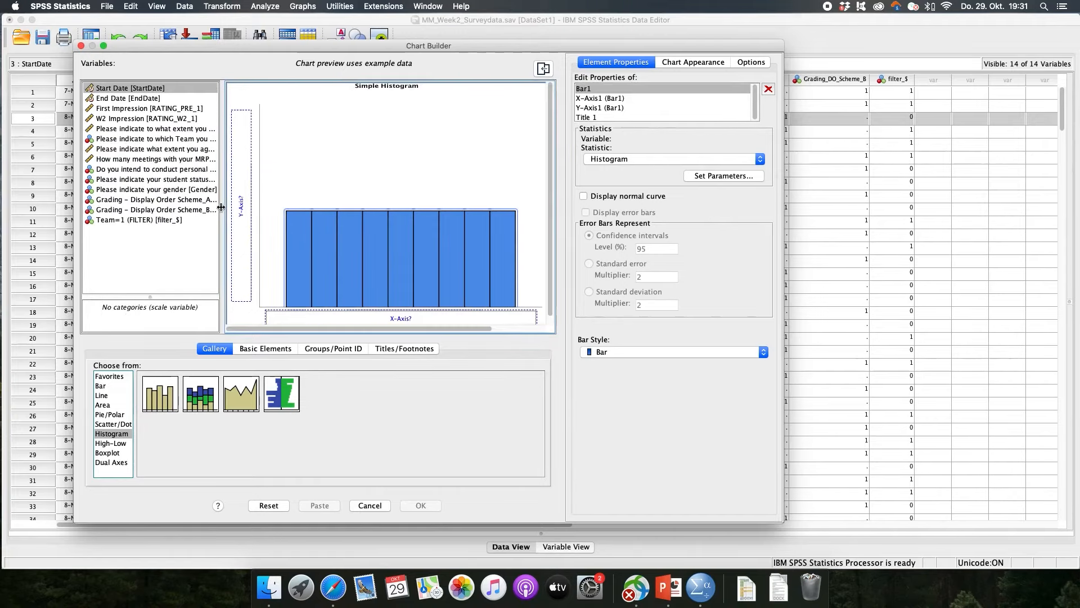
Put the Relate_1 agreement variable on the histogram's X-axis, display the normal curve and generate the chart.
click(148, 150)
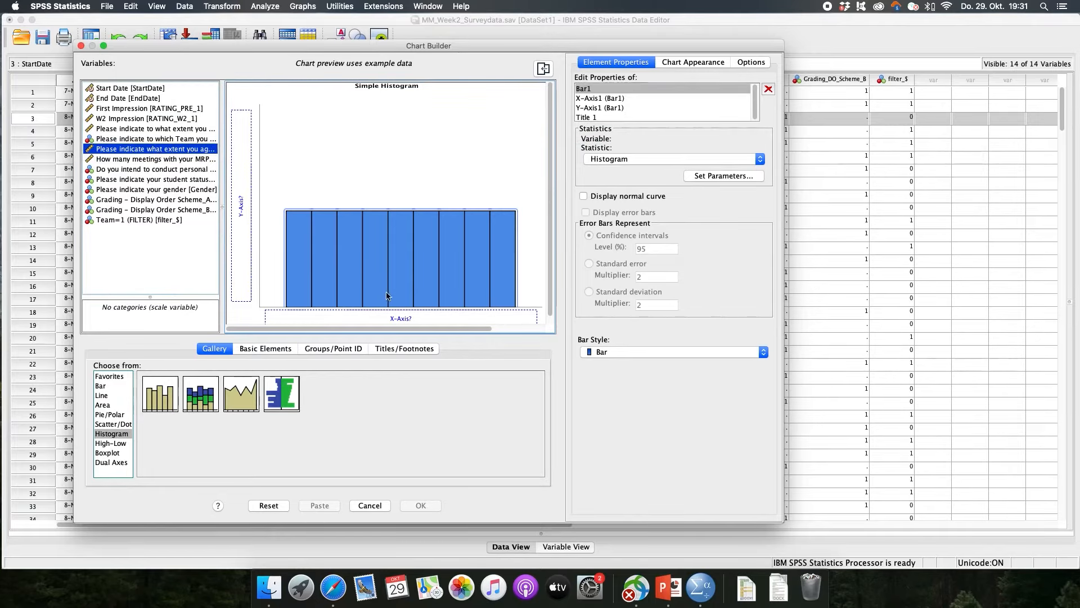
drag(109, 150, 374, 308)
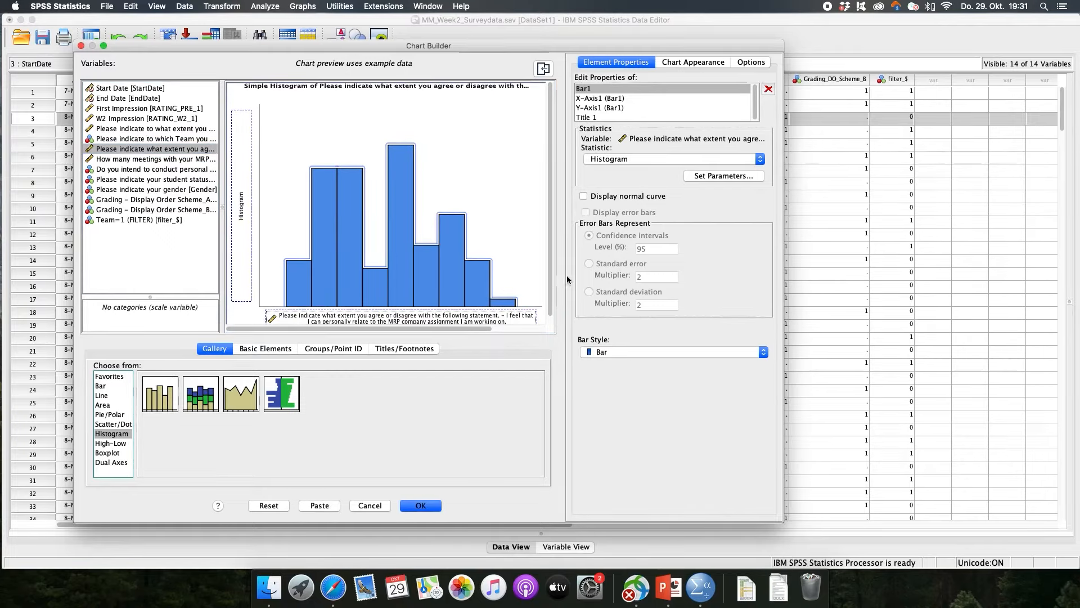
click(583, 196)
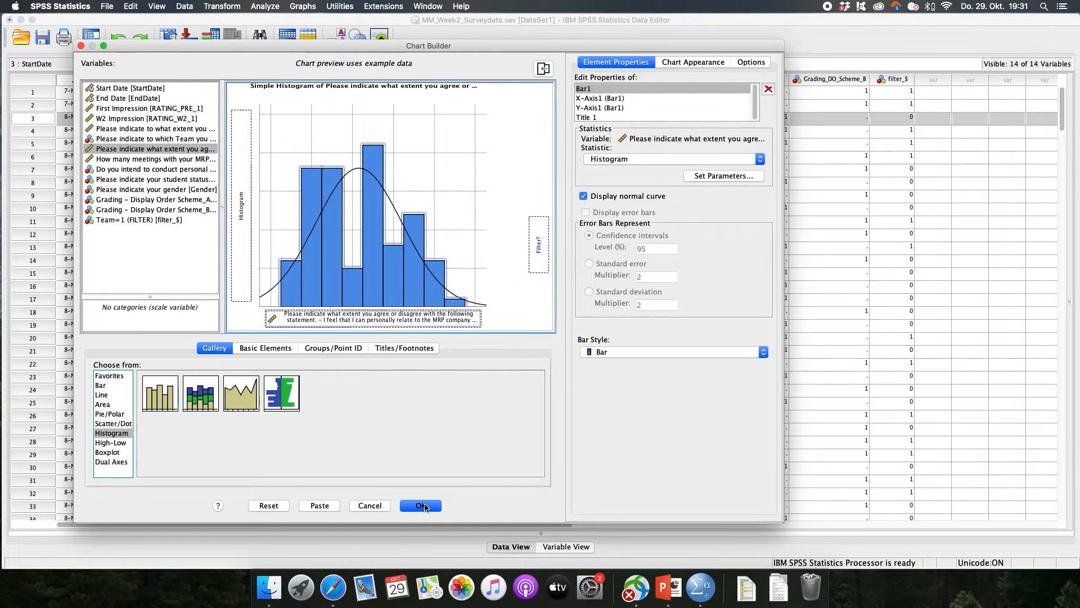
click(426, 506)
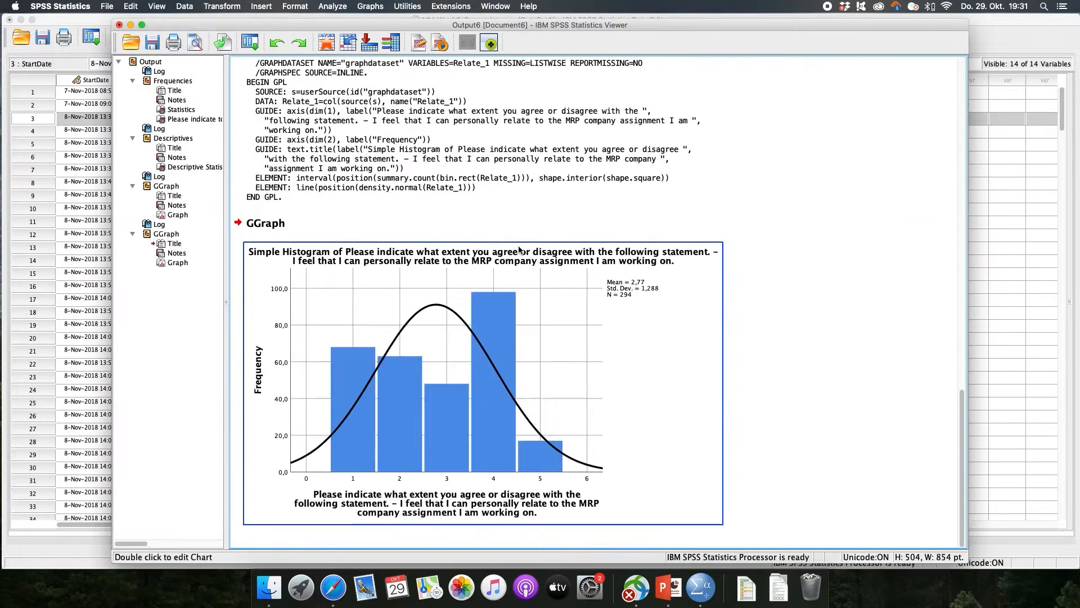
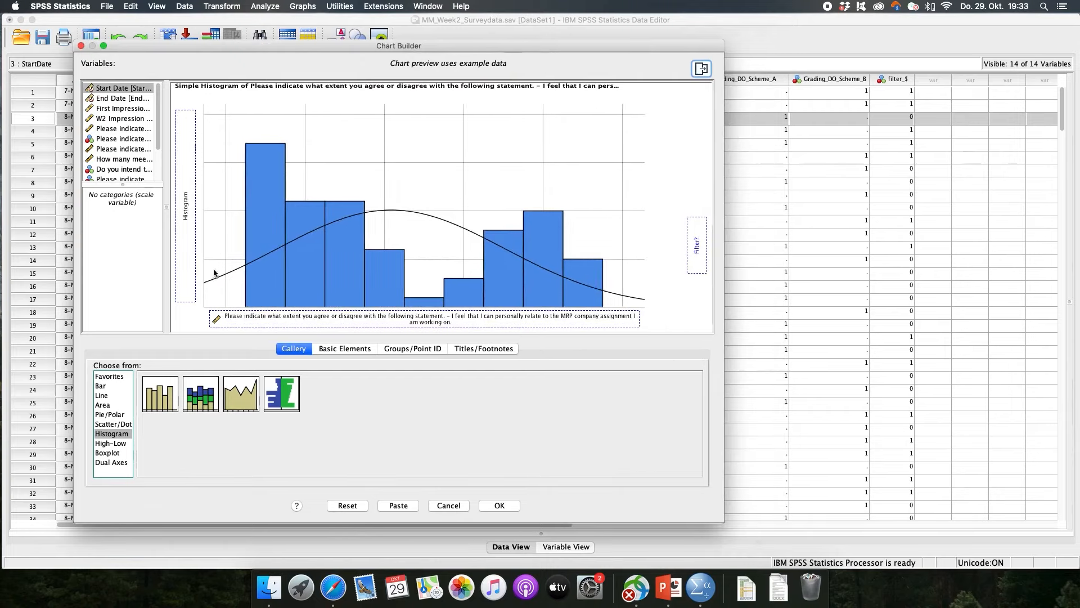
Switch to a simple bar chart, move Relate_1 to the Y-axis, put Team on the X-axis and generate the chart.
click(101, 386)
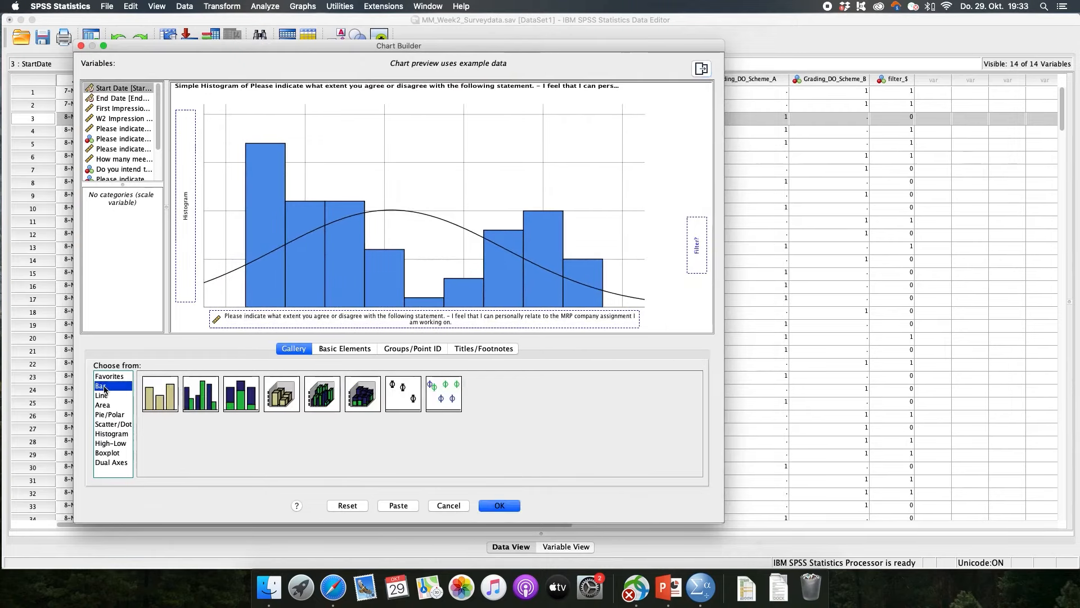
drag(160, 392, 376, 214)
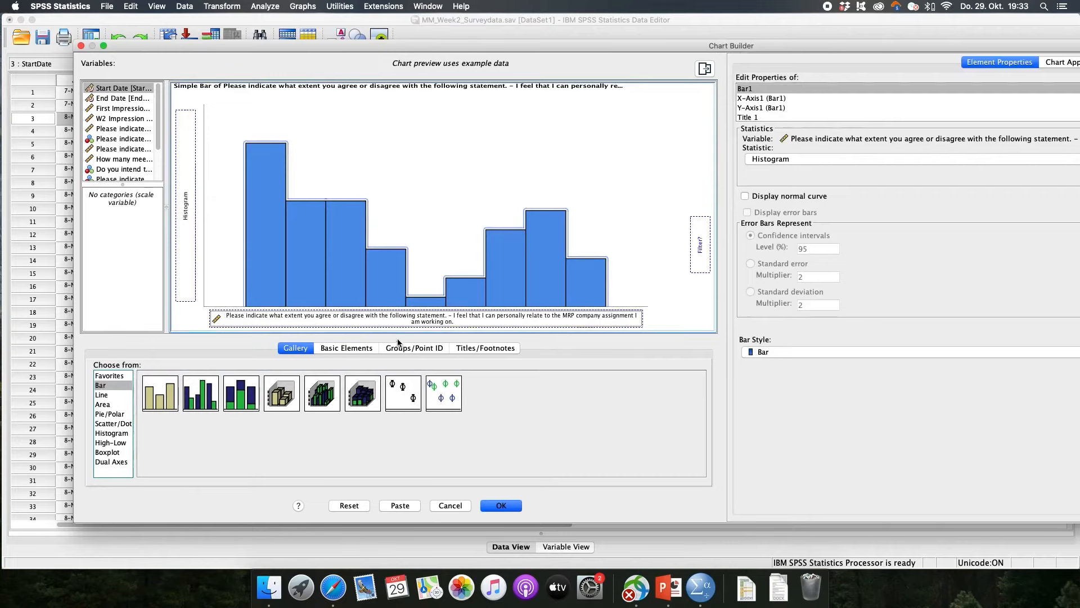
drag(129, 184, 131, 279)
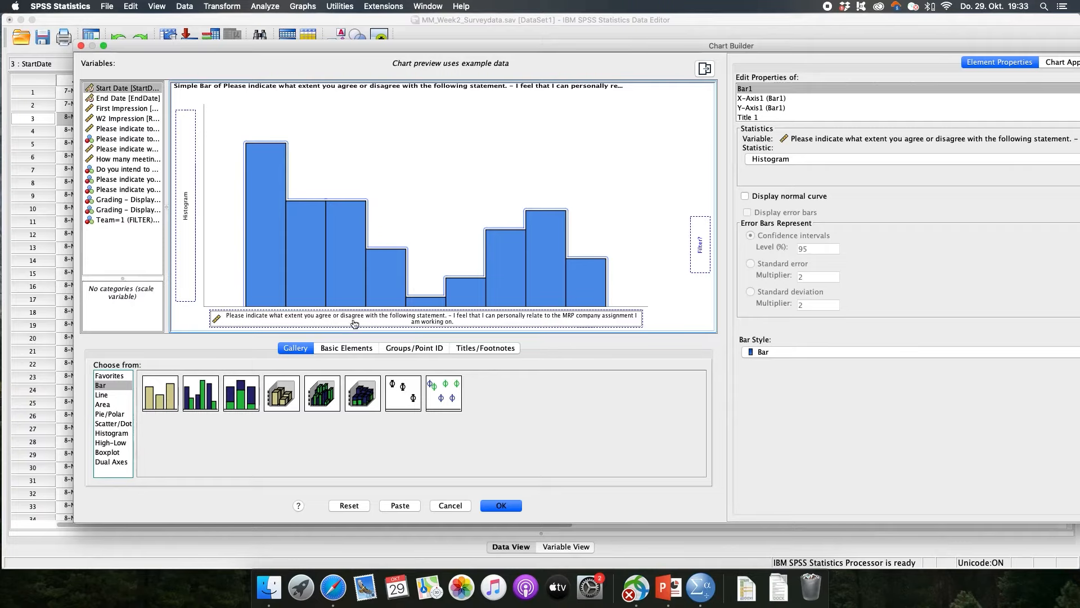
drag(414, 322, 188, 205)
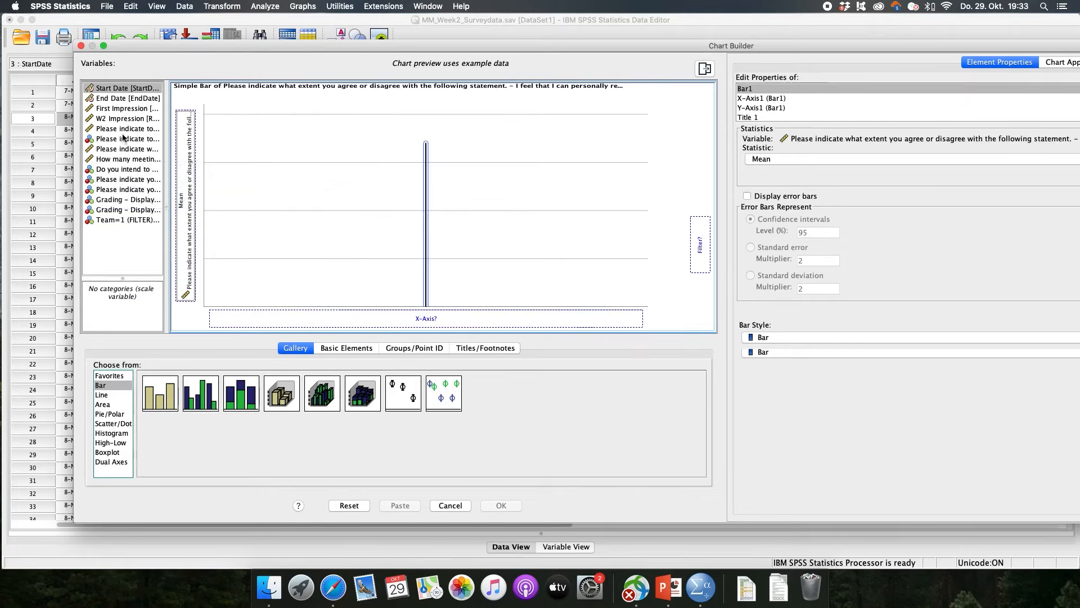
drag(122, 139, 426, 319)
click(500, 506)
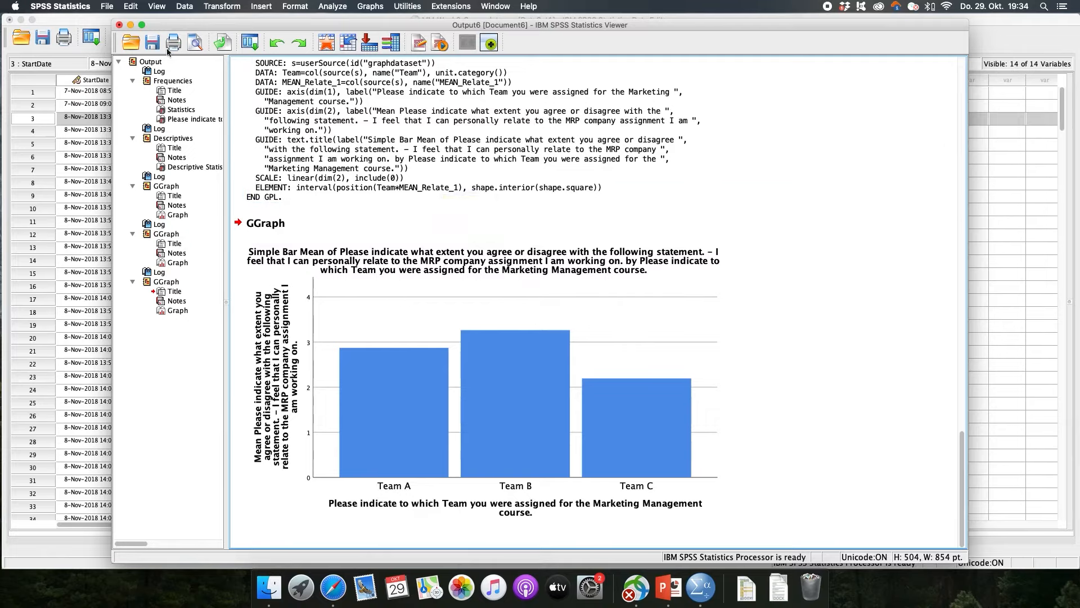
Return to the dataset, reopen Chart Builder and switch the chart to a simple scatter plot, hiding the properties pane and widening the dialog.
click(90, 23)
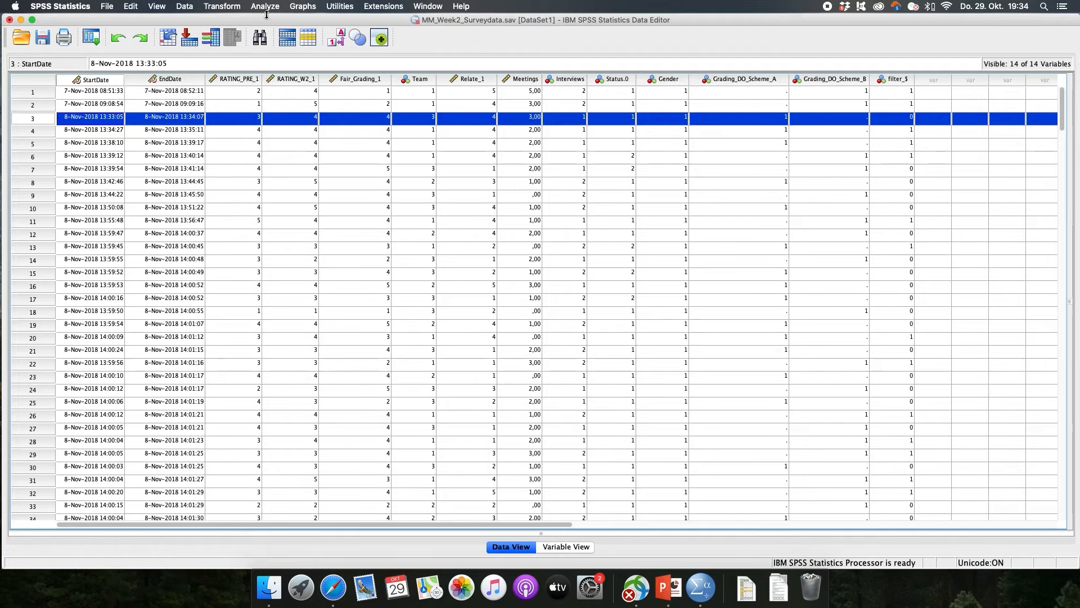
click(300, 7)
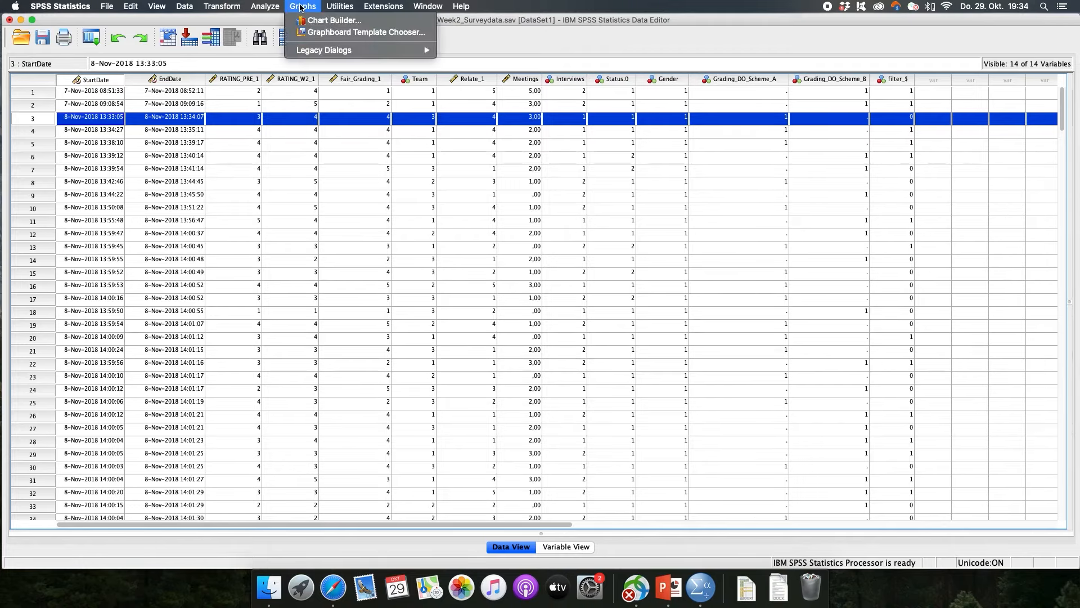
click(335, 25)
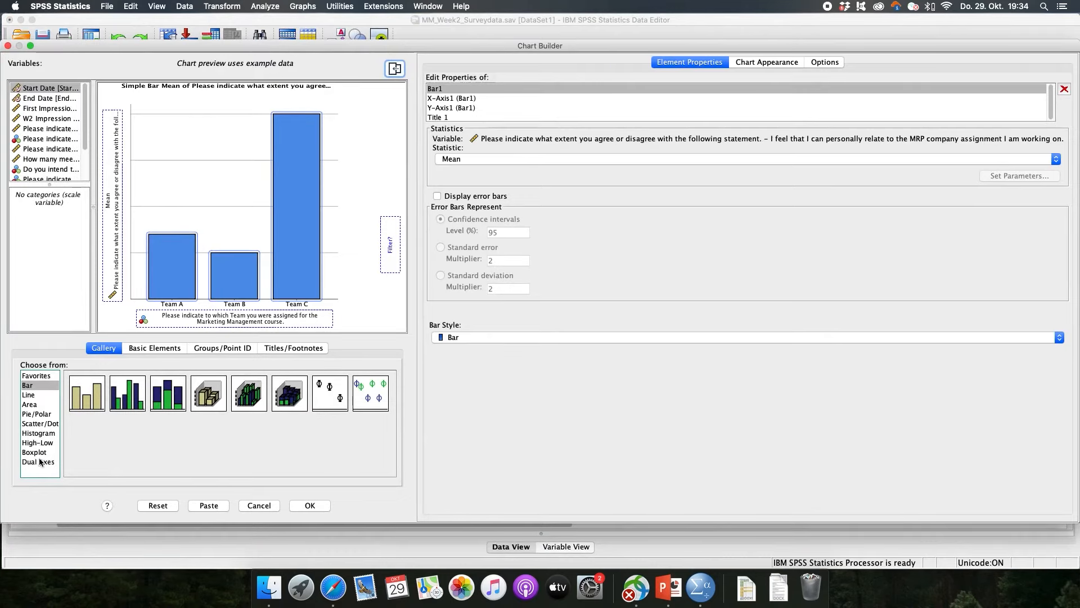
click(42, 424)
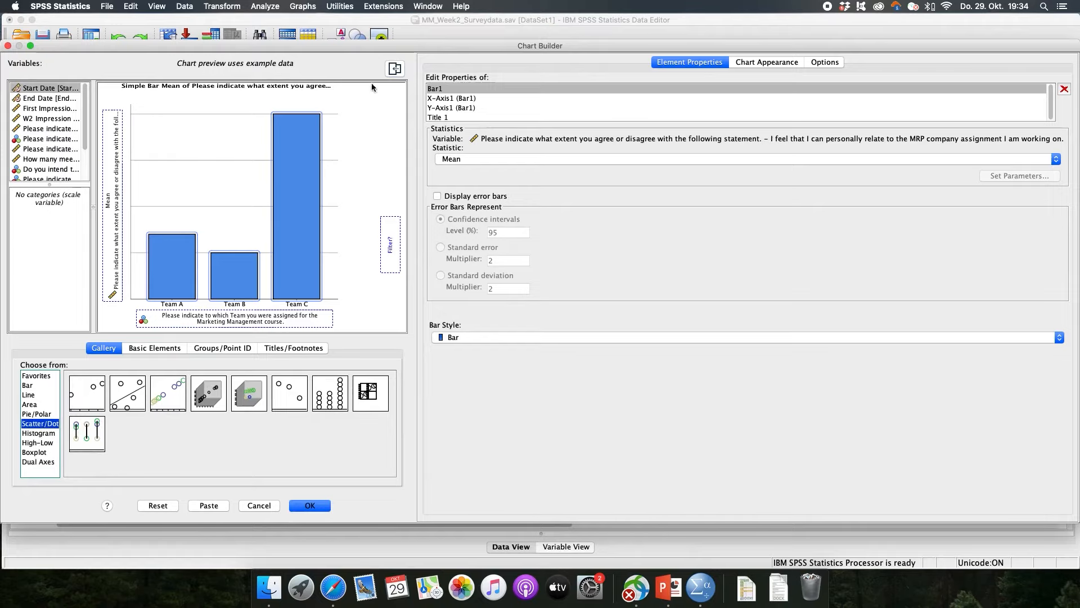
click(395, 68)
drag(379, 50, 533, 34)
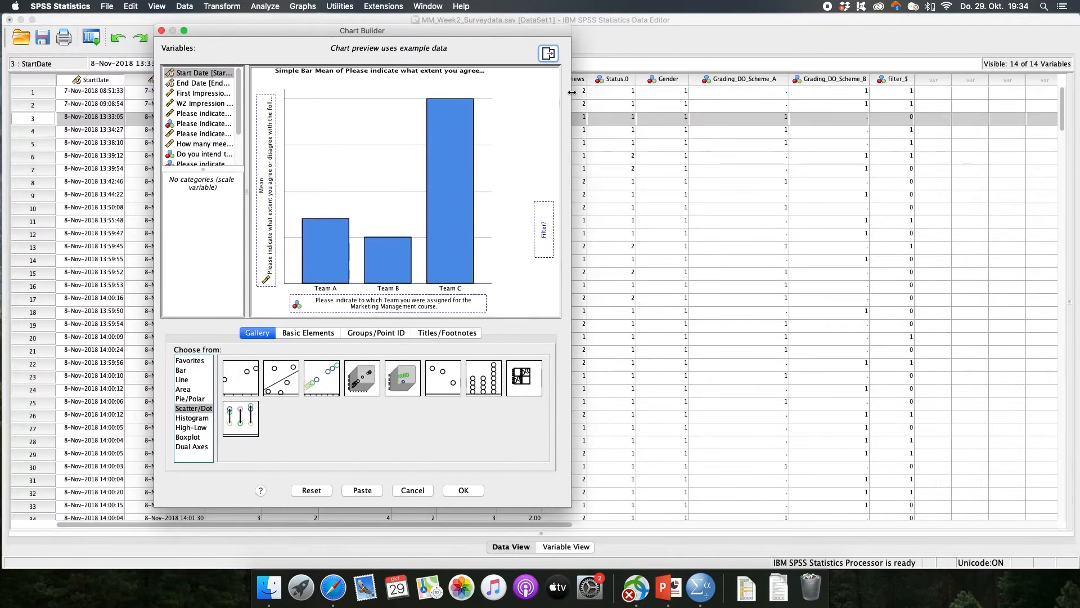
drag(572, 95, 765, 95)
click(242, 379)
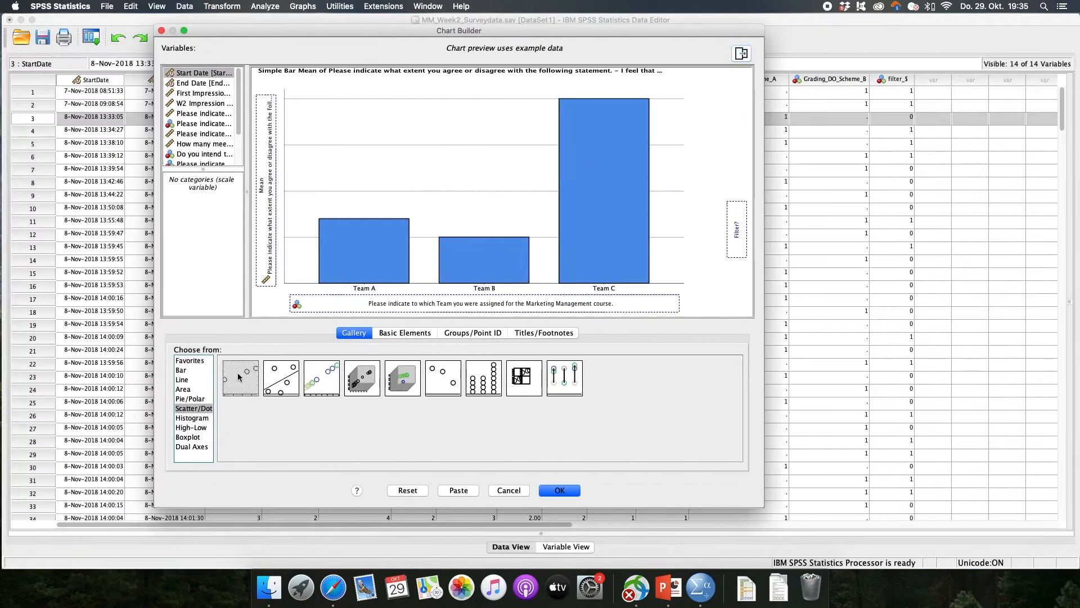
drag(238, 377, 408, 198)
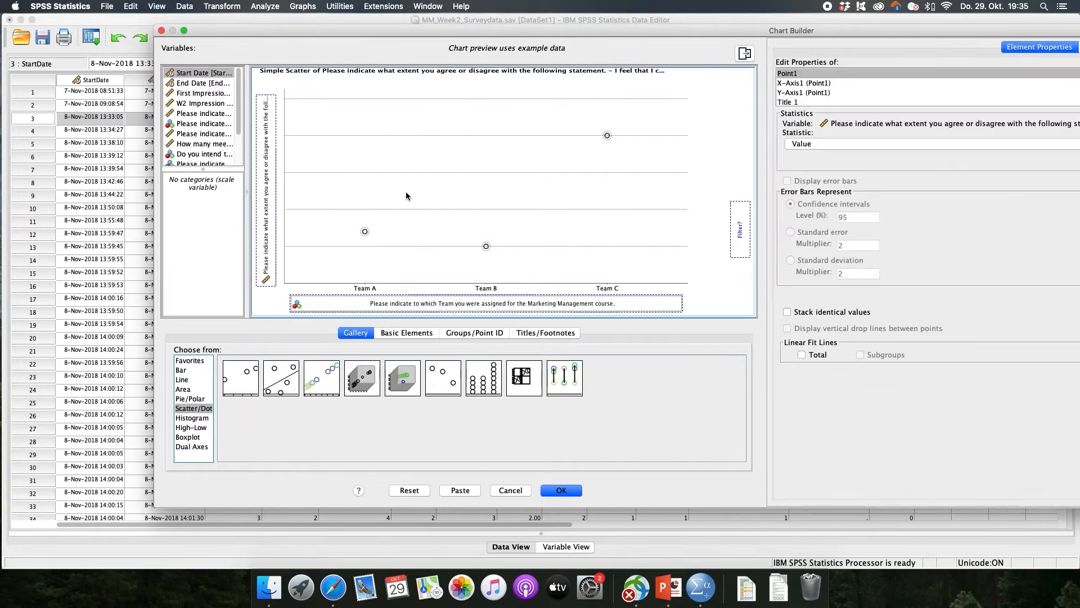
Remove Team from the scatter plot's X-axis and Relate_1 from its Y-axis, and enlarge the variable list.
drag(364, 304, 209, 145)
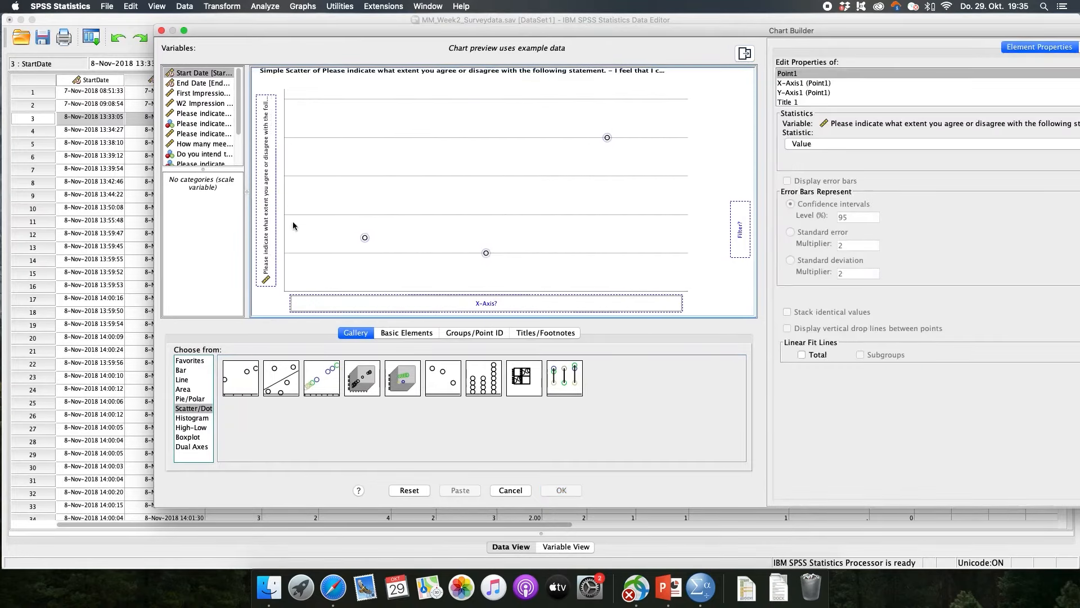
drag(268, 210, 185, 123)
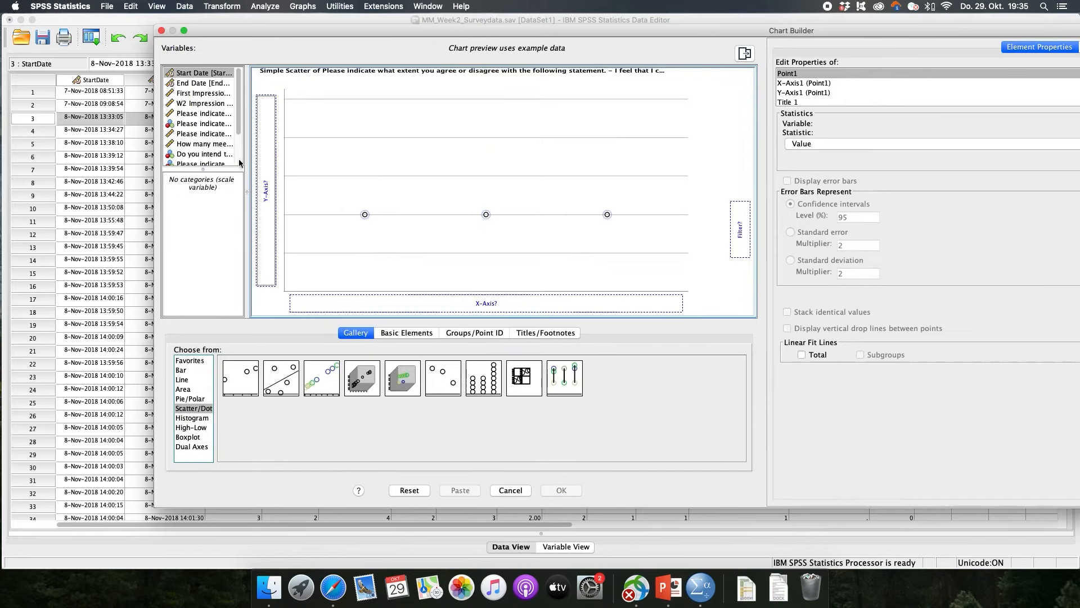
drag(206, 170, 211, 283)
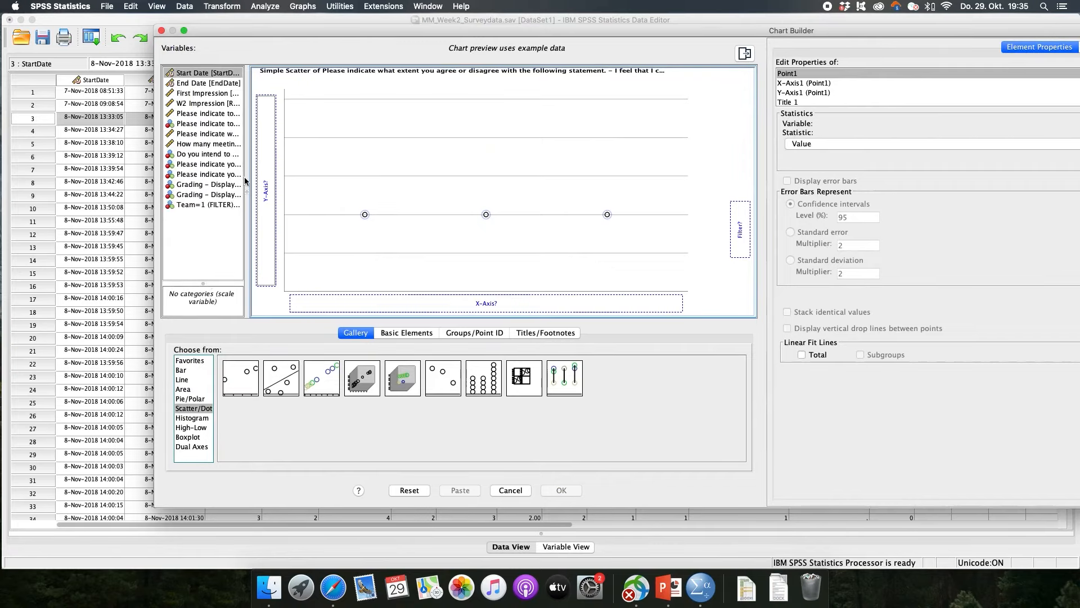
drag(247, 180, 279, 180)
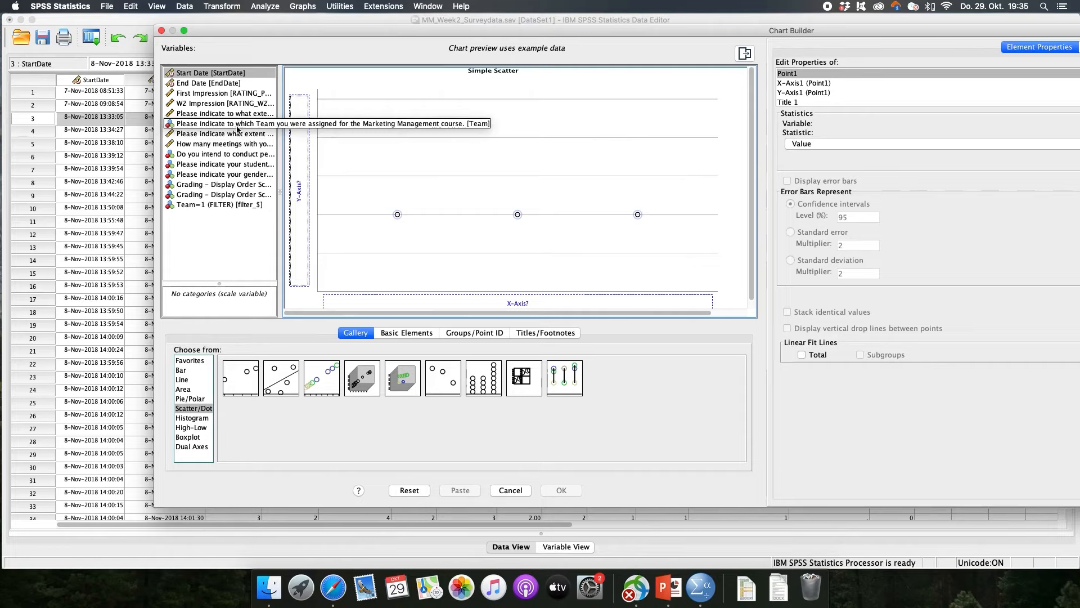
Plot W2 Impression on the Y-axis against Relate_1 on the X-axis, add a total linear fit line and generate the scatter plot.
drag(237, 134, 527, 304)
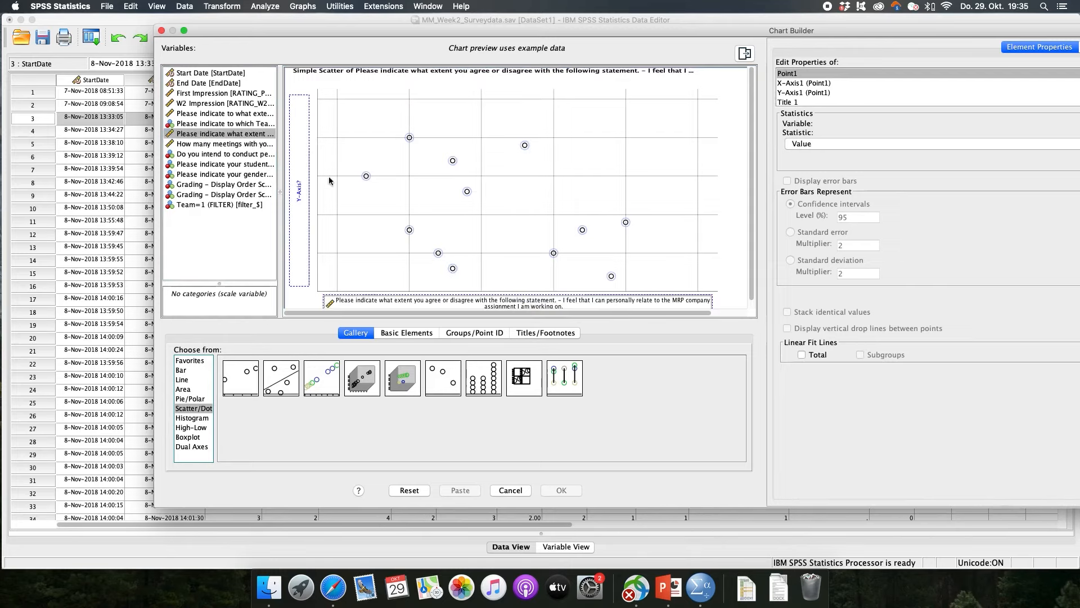
click(224, 104)
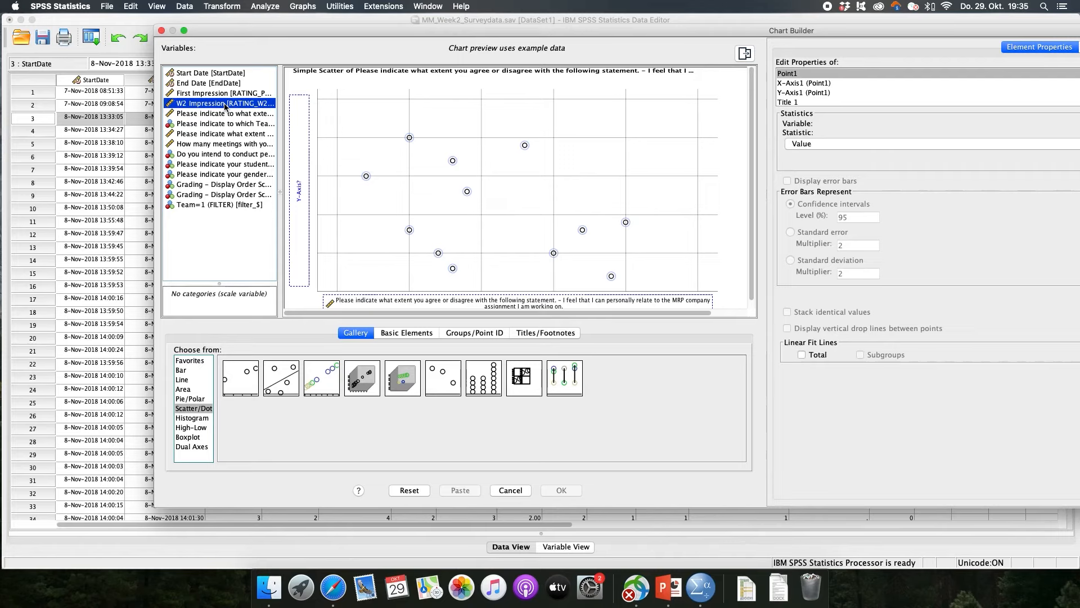
drag(225, 107, 306, 160)
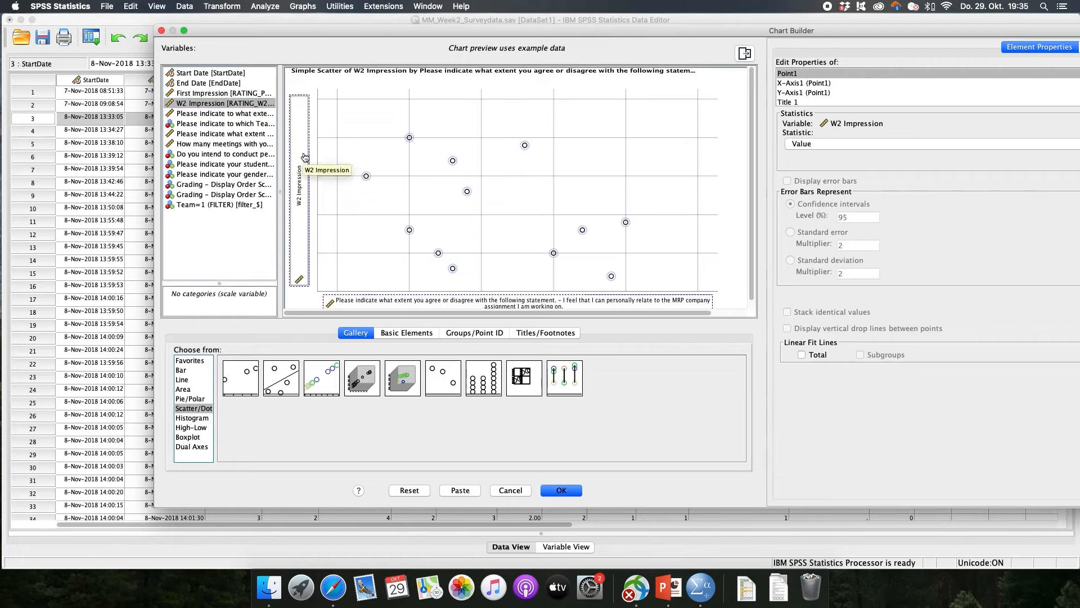
click(802, 356)
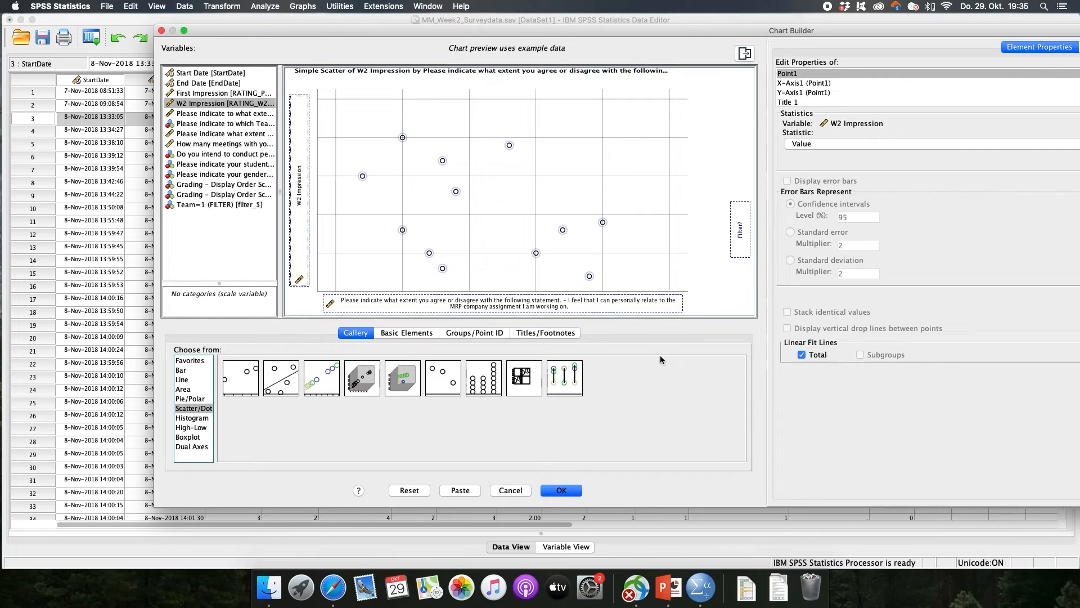
click(563, 490)
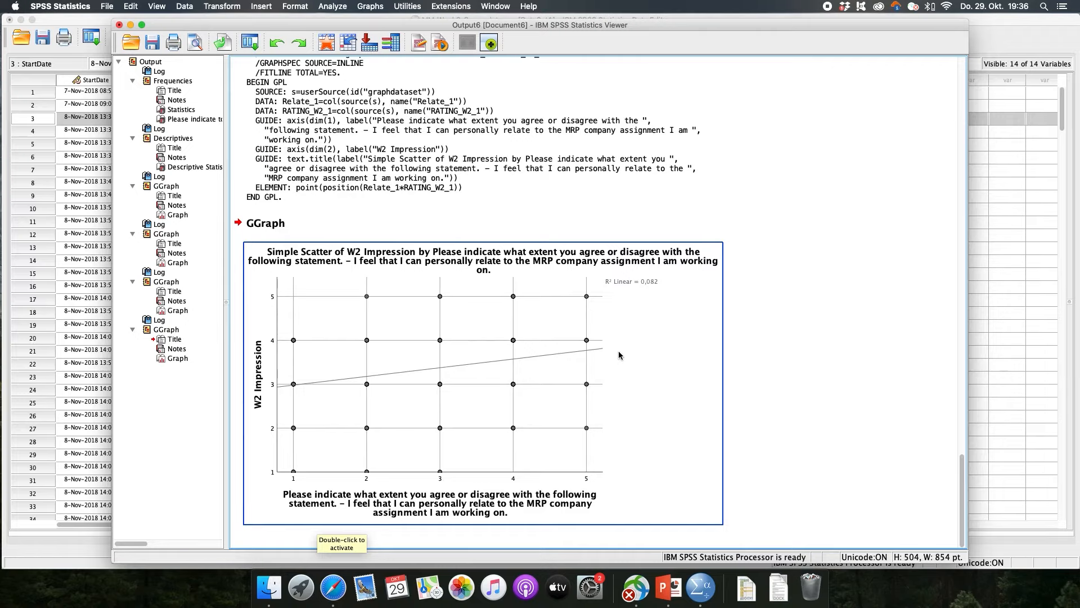
Return to the dataset and delete the filter_$ variable.
click(189, 31)
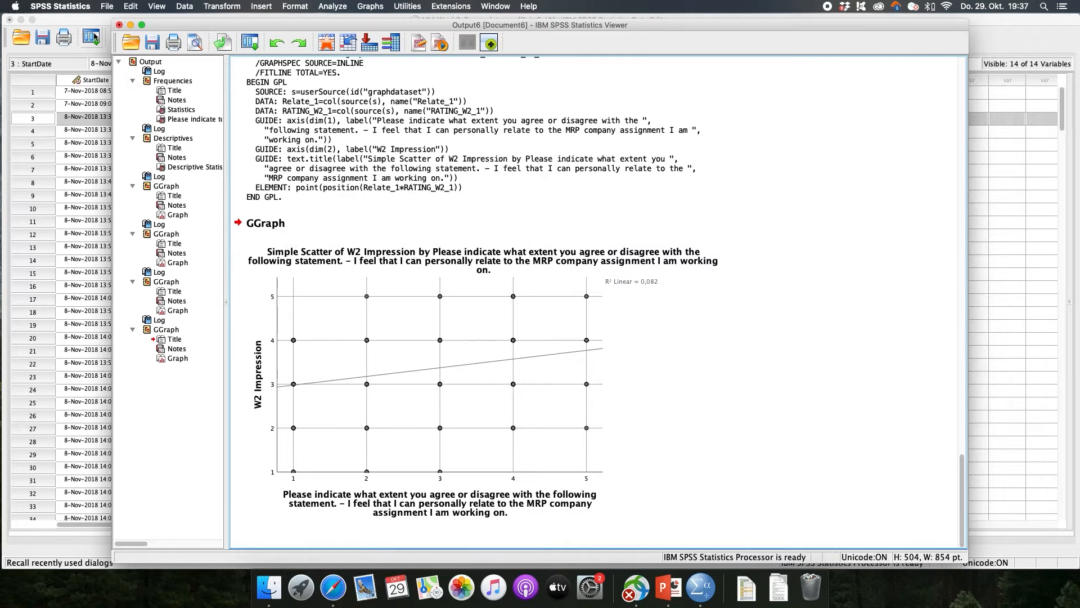
click(113, 23)
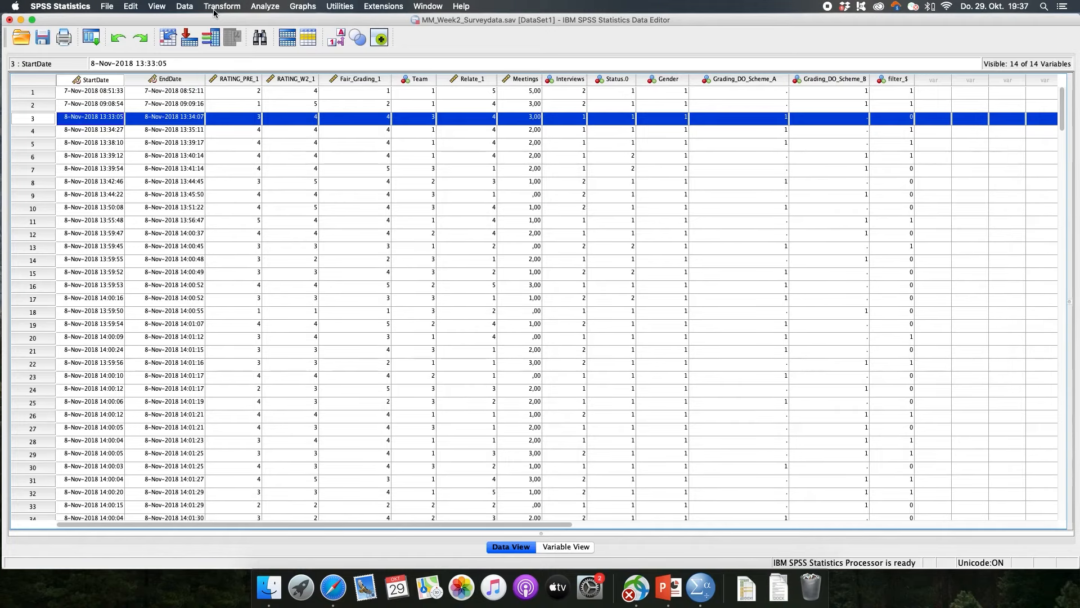
click(894, 79)
right_click(885, 80)
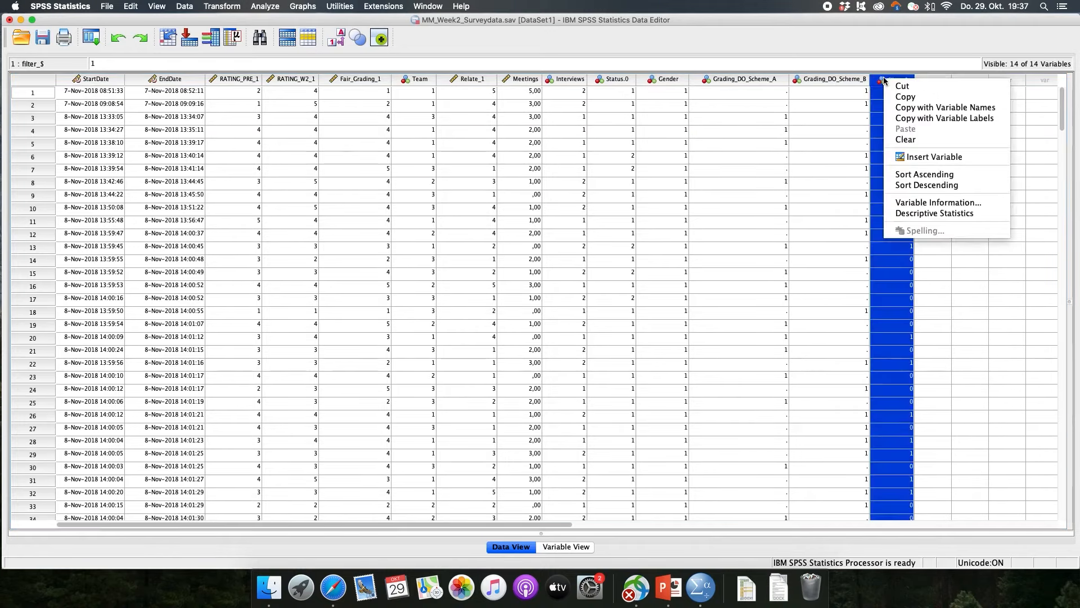
click(935, 140)
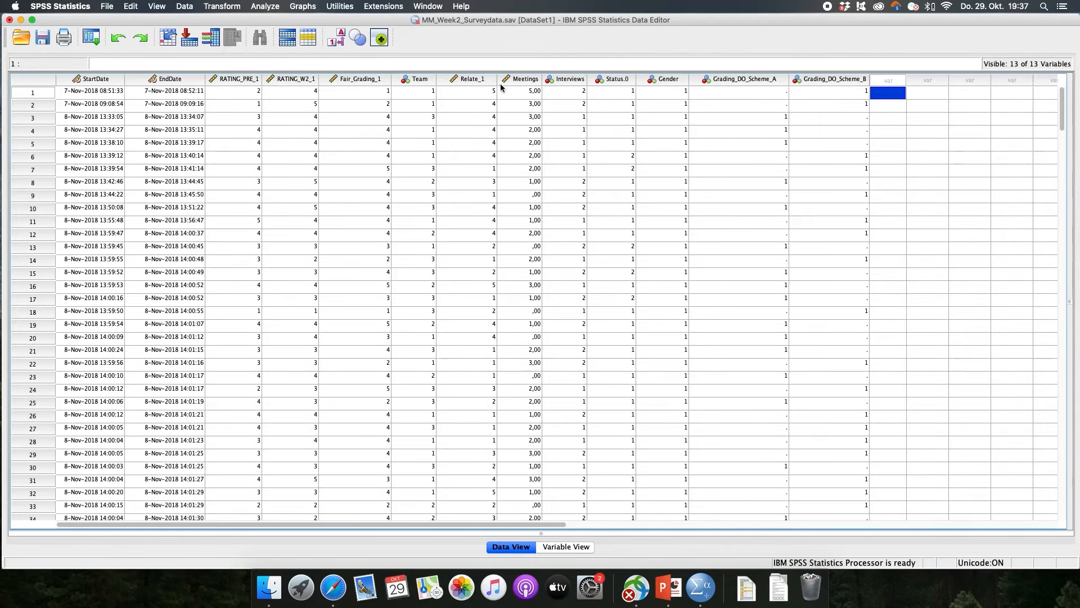
Start a Recode into Different Variables and add the Meetings variable as its input.
click(528, 83)
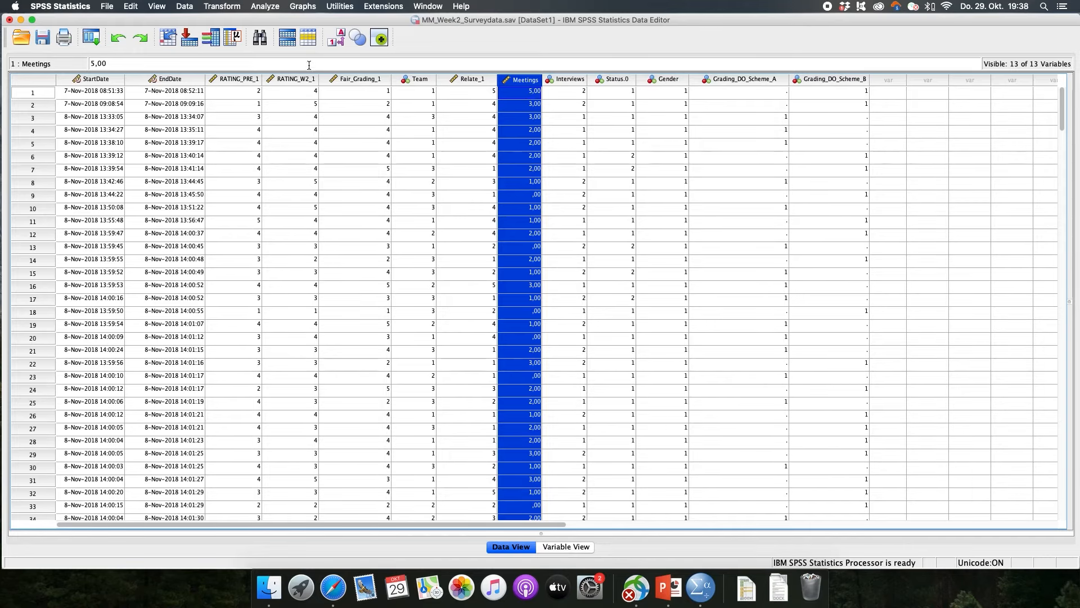
click(222, 8)
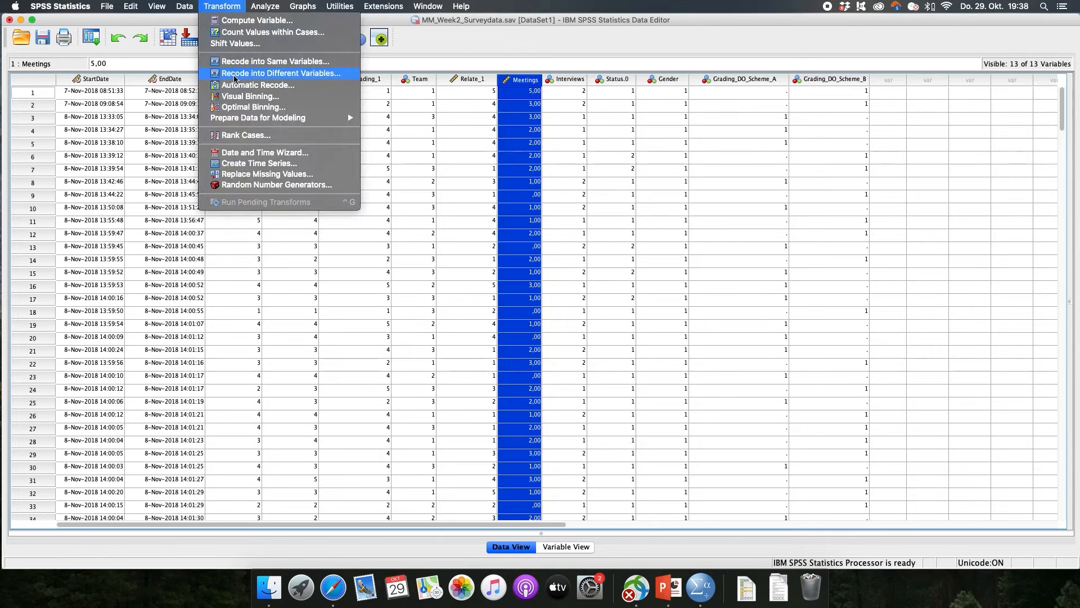
click(332, 76)
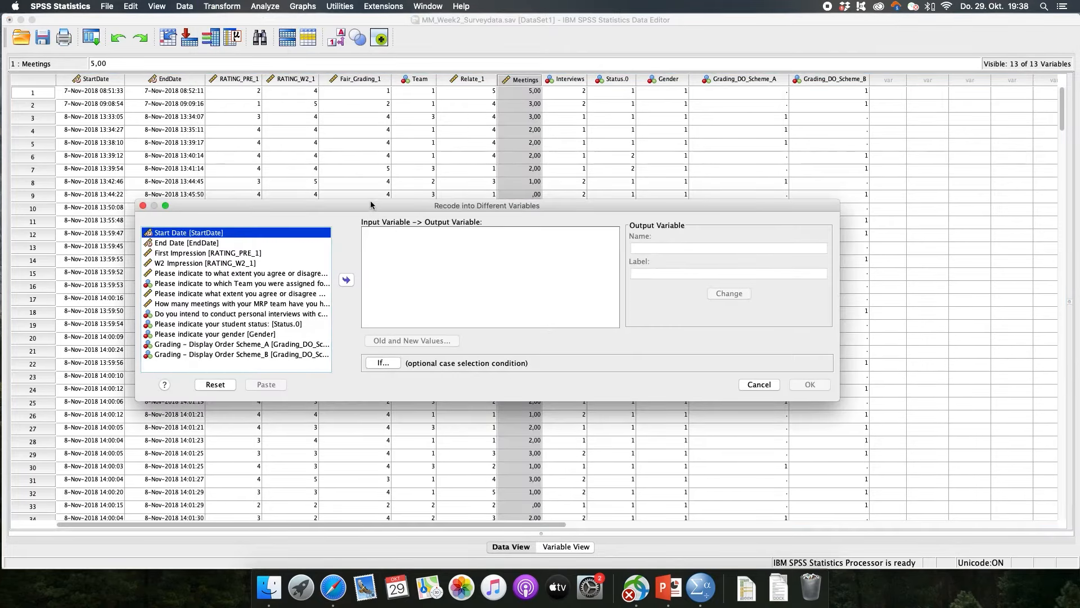
drag(374, 199, 366, 136)
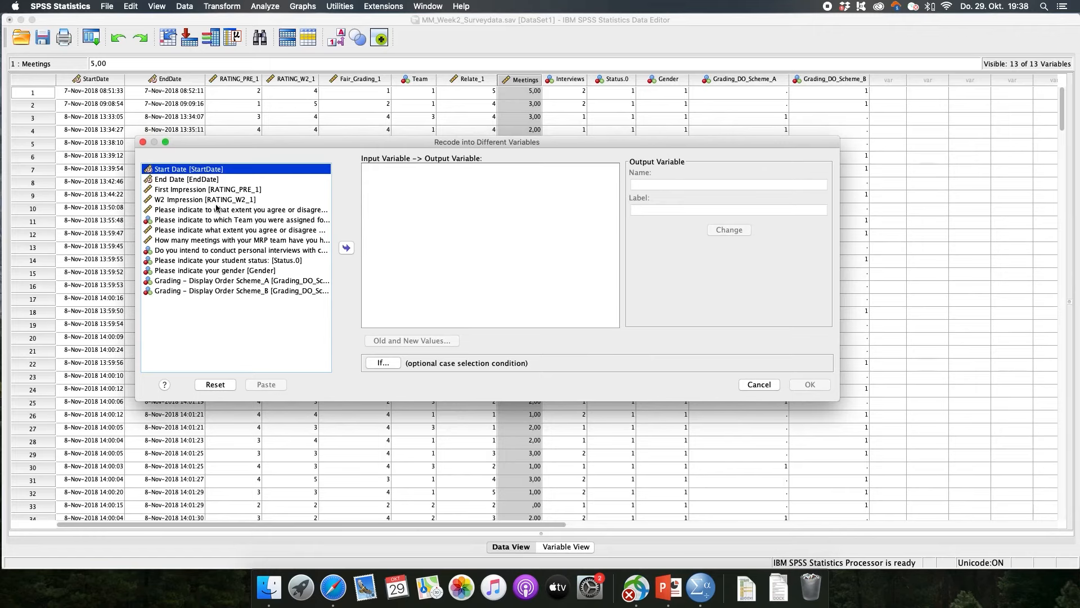
click(204, 241)
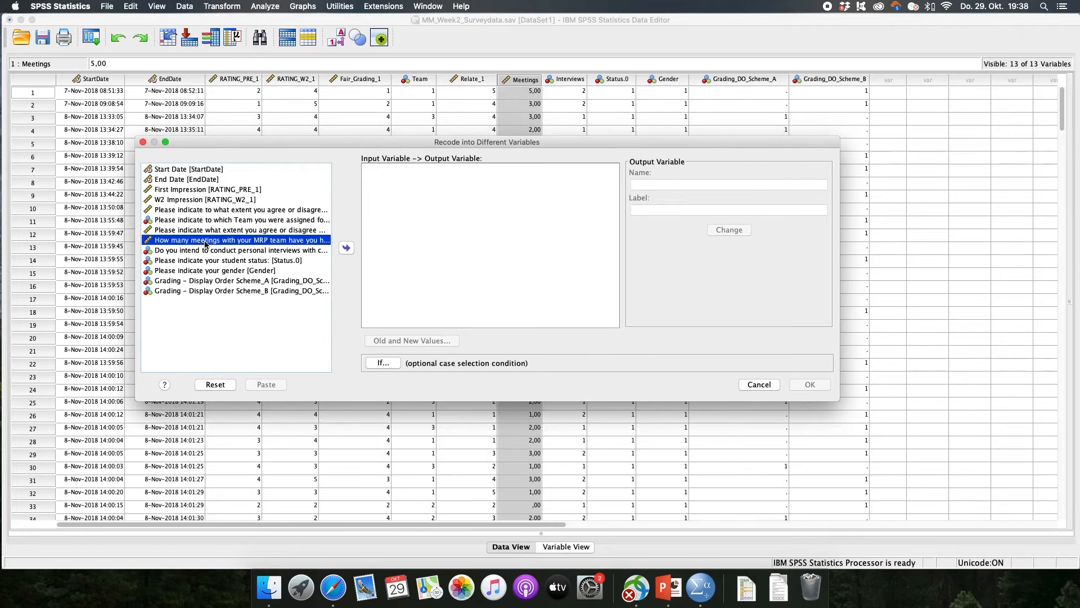
click(346, 248)
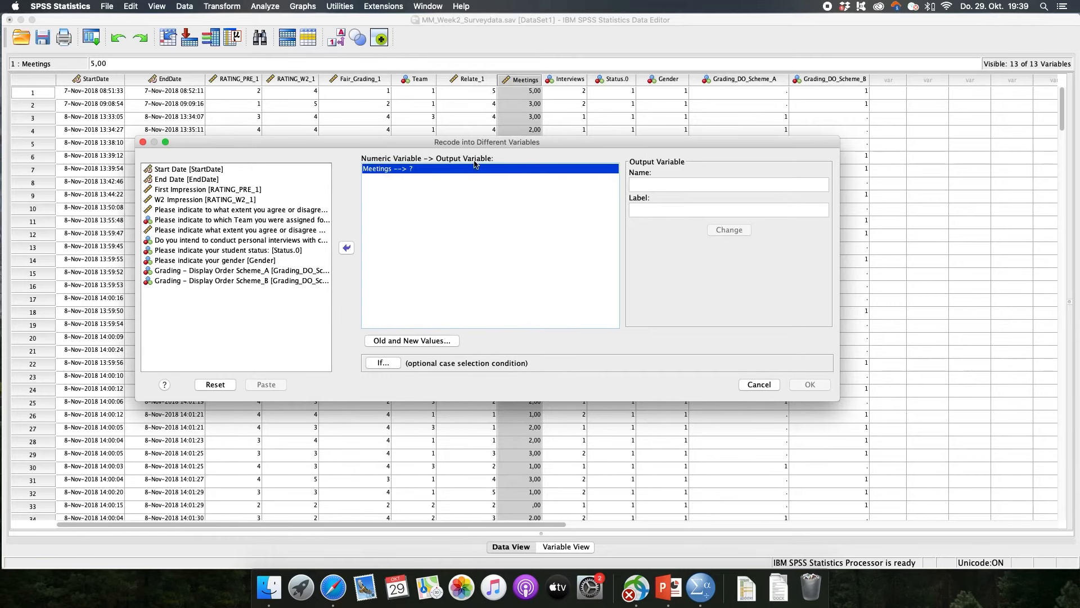
Name and label the recode's output variable ENOUGH_MEETINGS and assign it to Meetings.
click(684, 183)
text(EN)
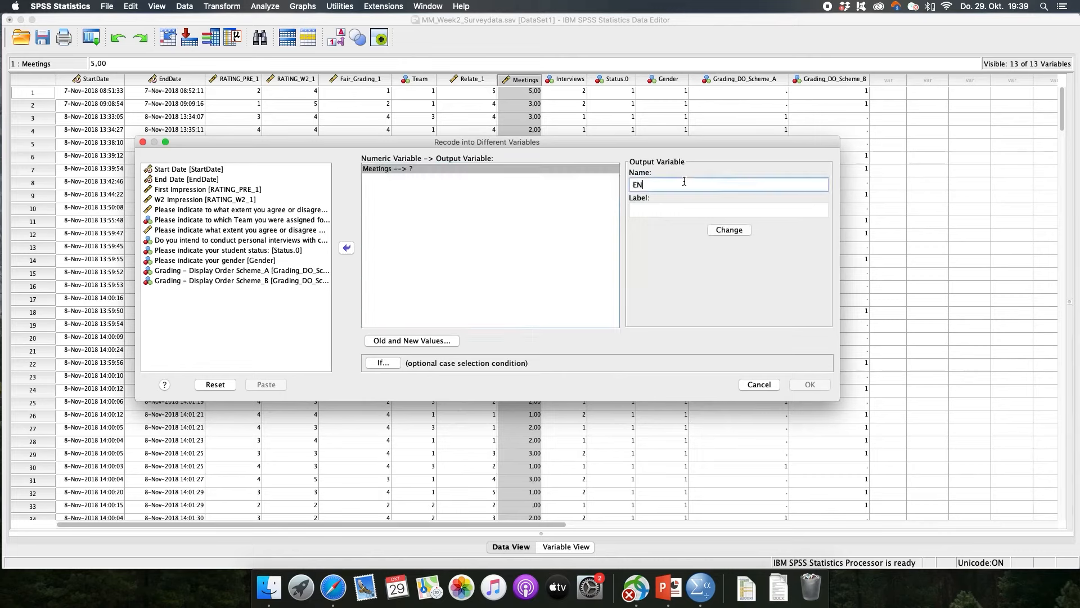
text(OUGH_MEETINGS)
drag(704, 184, 614, 186)
key(super+c)
click(658, 209)
key(super+v)
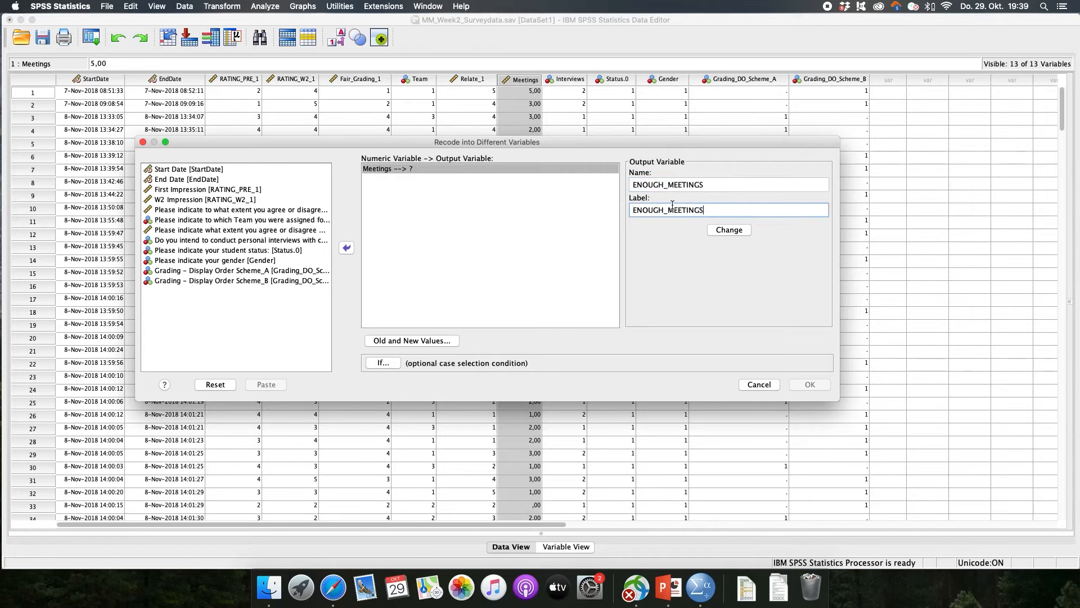
click(727, 231)
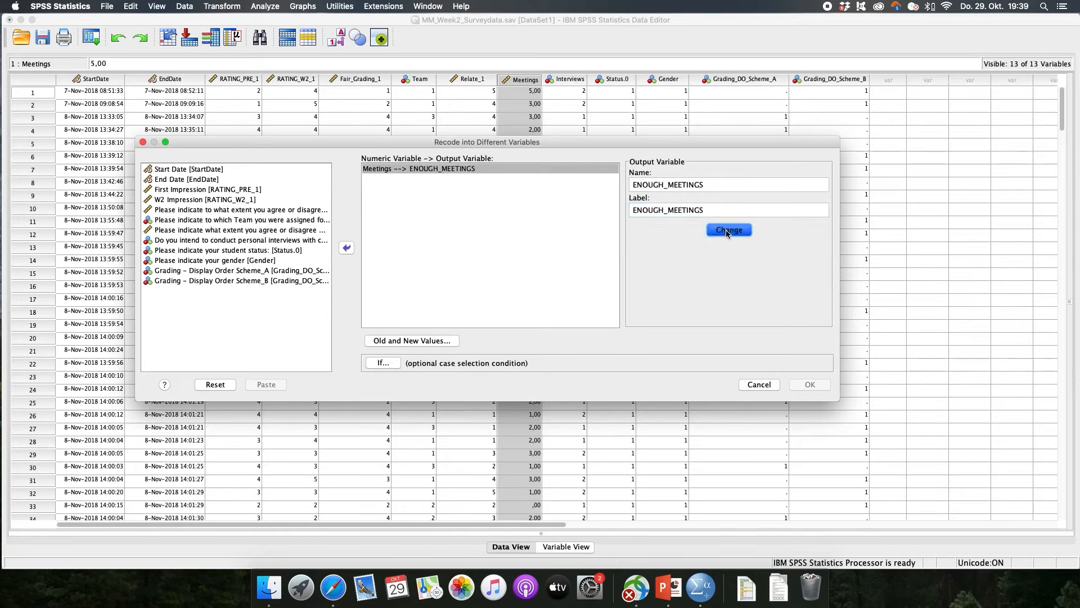
click(382, 171)
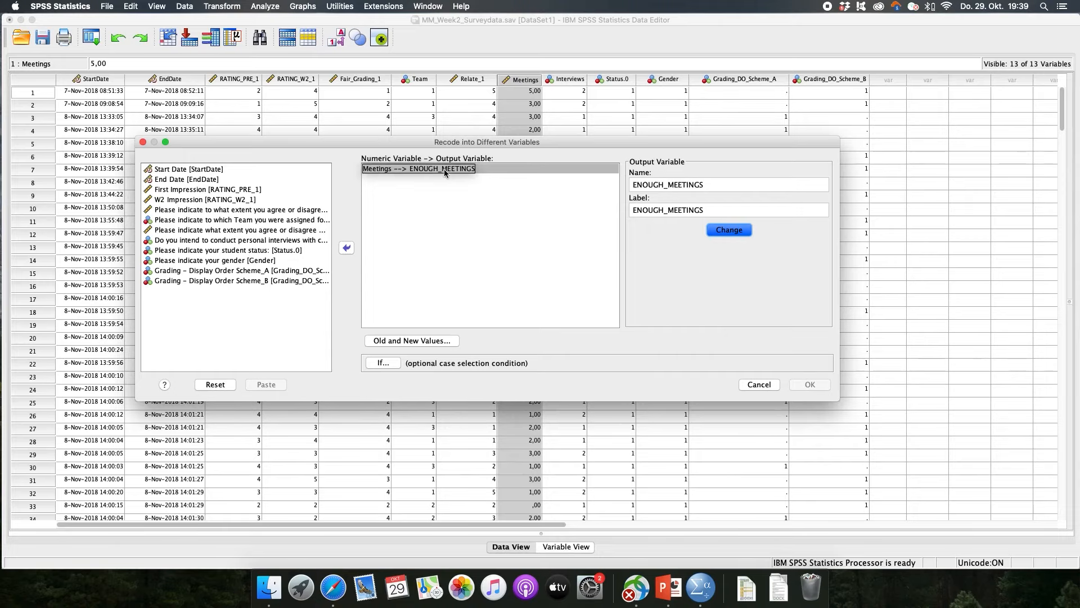
Add a recode rule for Meetings that turns values from the lowest through 2 into 0.
click(381, 342)
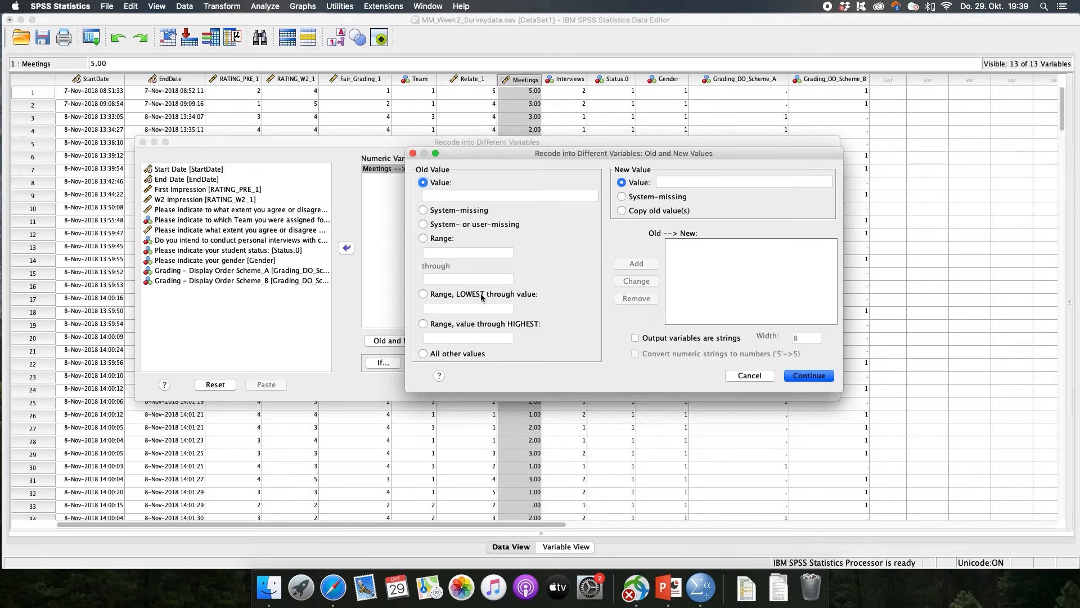
click(423, 294)
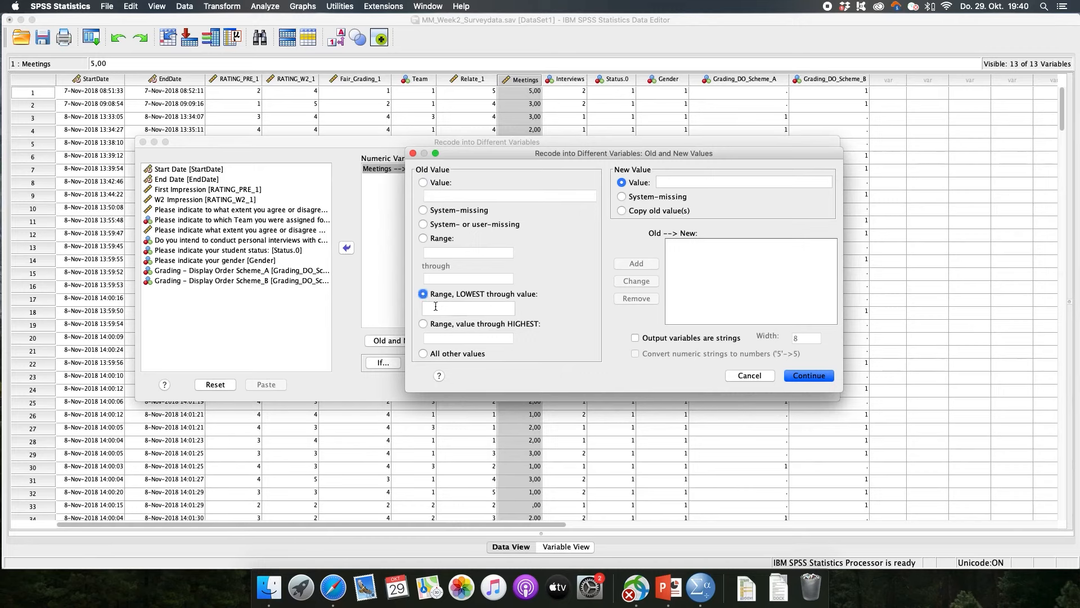
click(488, 309)
text(2)
click(672, 181)
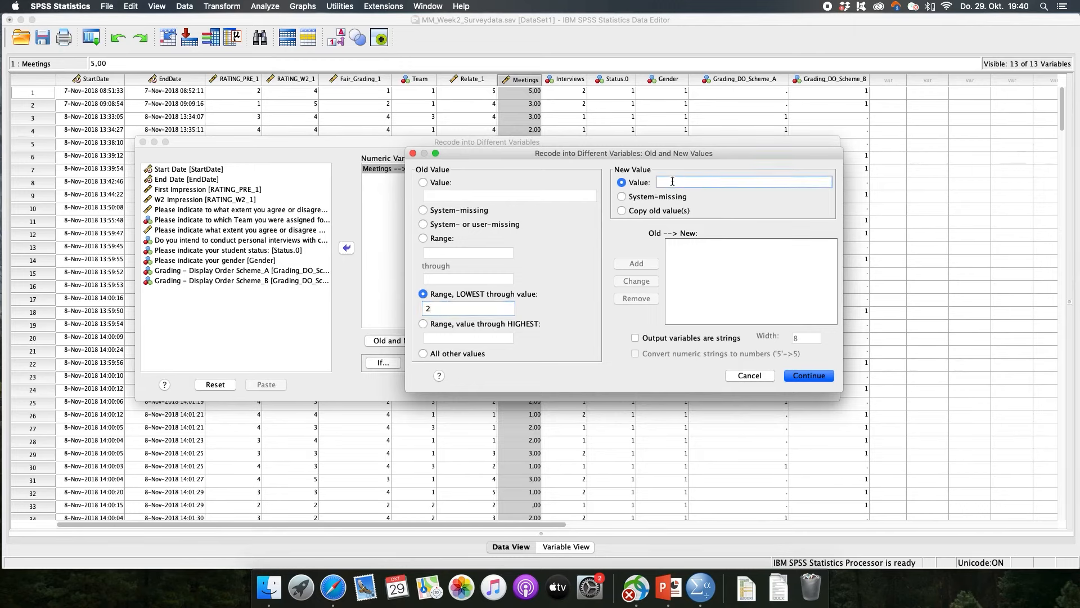
text(0)
click(632, 263)
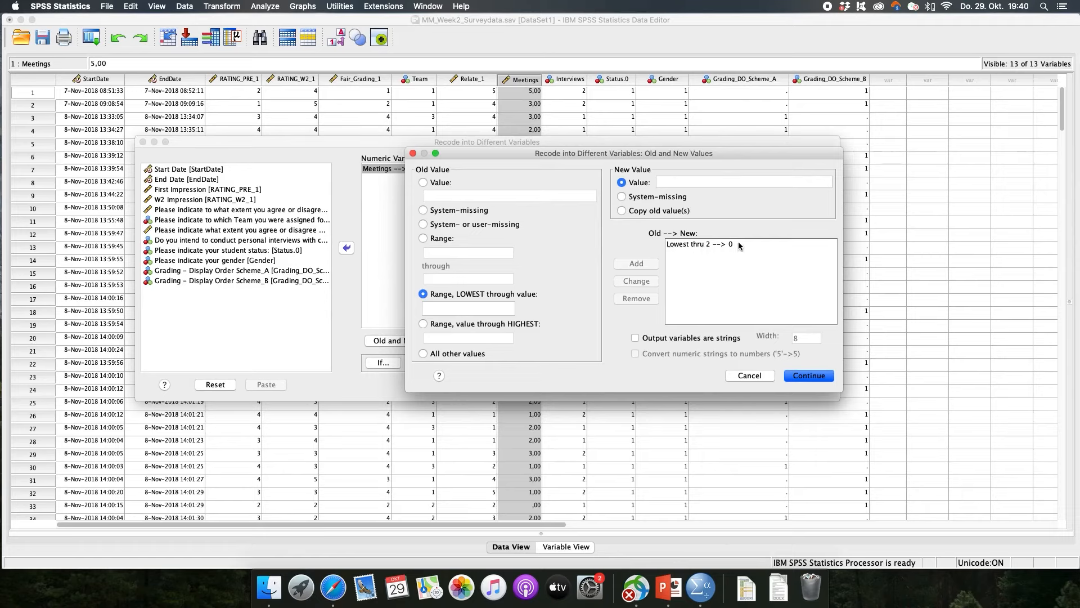
Add a second recode rule turning values from 3 through the highest into 1, and run the recode.
click(450, 325)
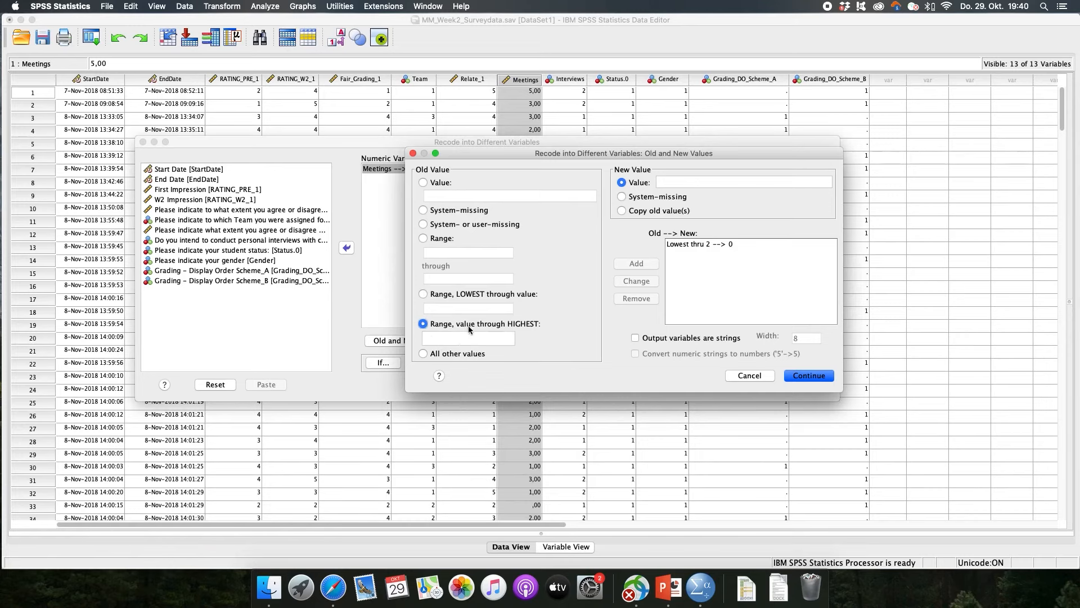
click(466, 337)
text(3)
click(681, 181)
text(1)
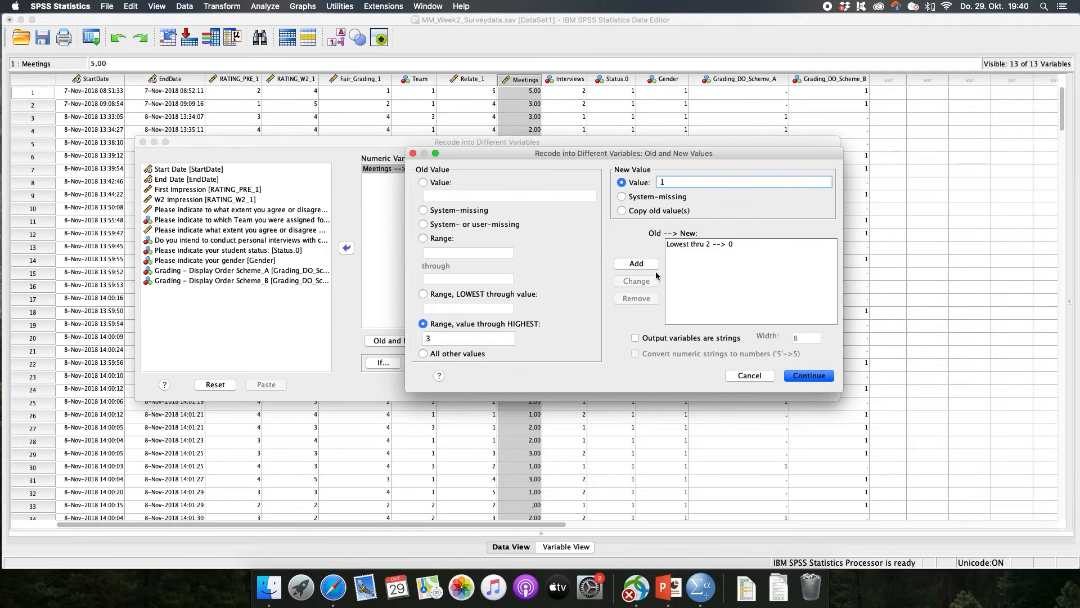
click(642, 264)
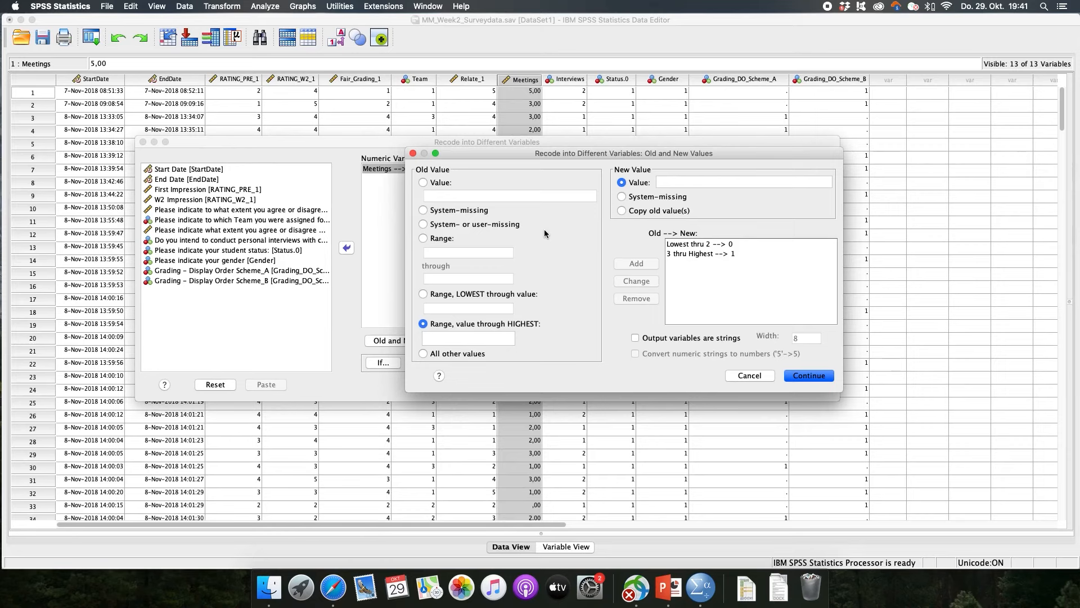
click(795, 376)
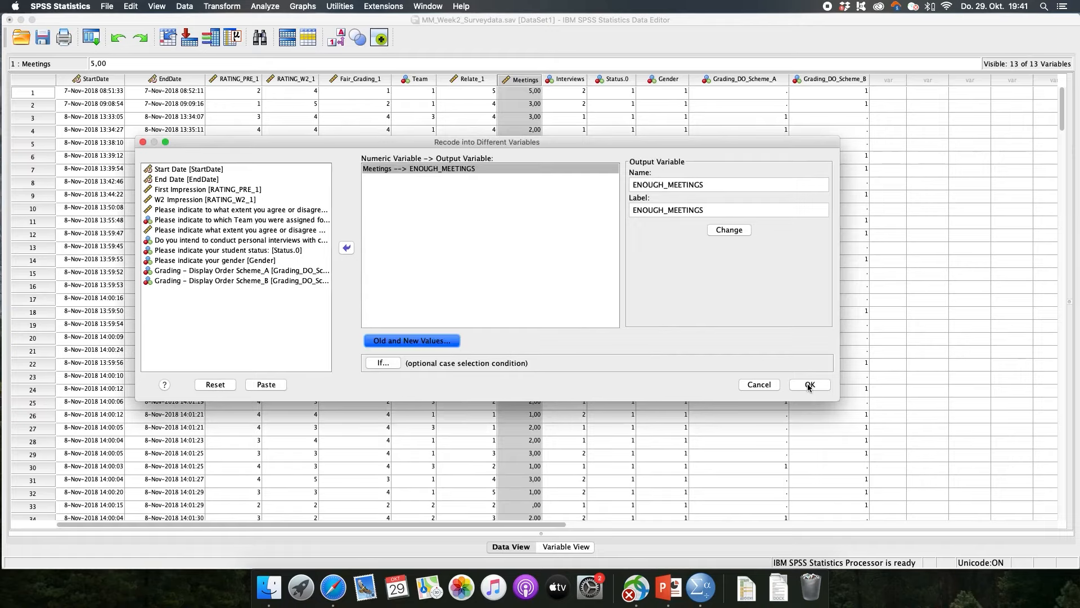
click(809, 385)
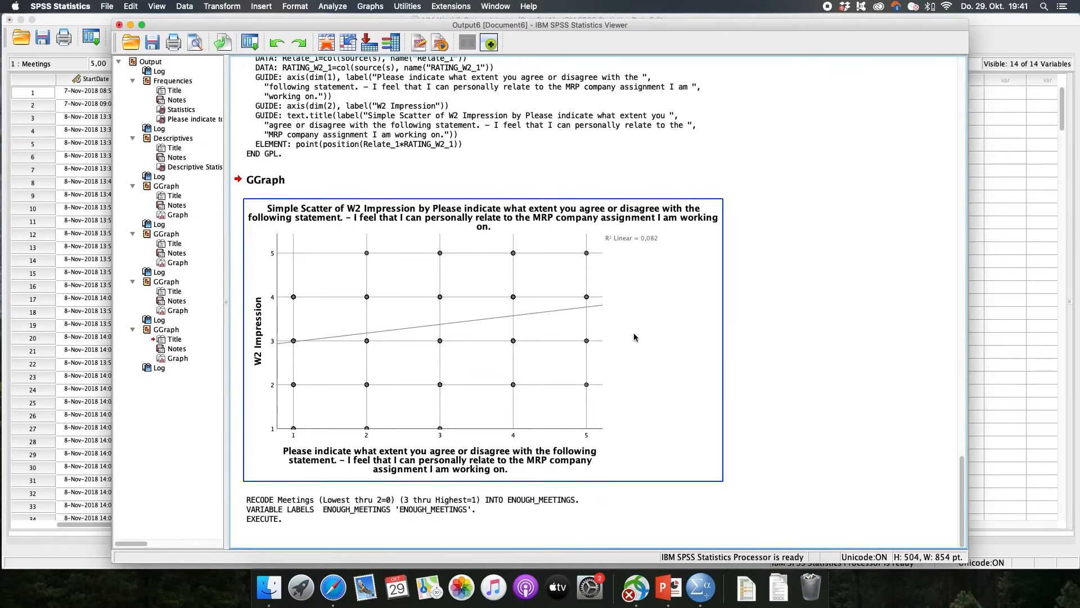
In the dataset, place the ENOUGH_MEETINGS column directly after Meetings and compare the values of the two columns.
click(73, 23)
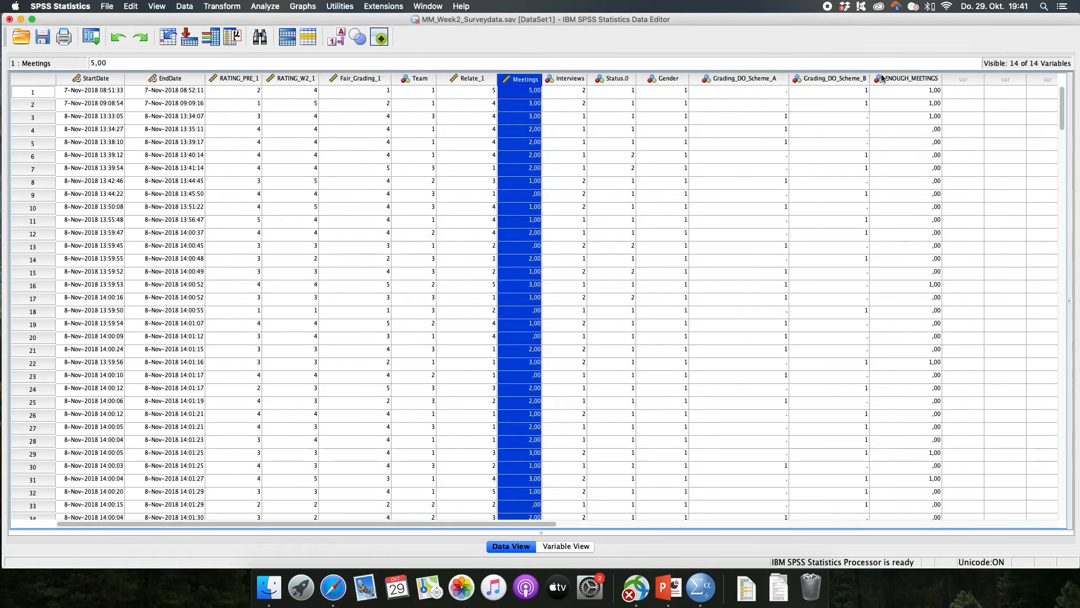
click(902, 79)
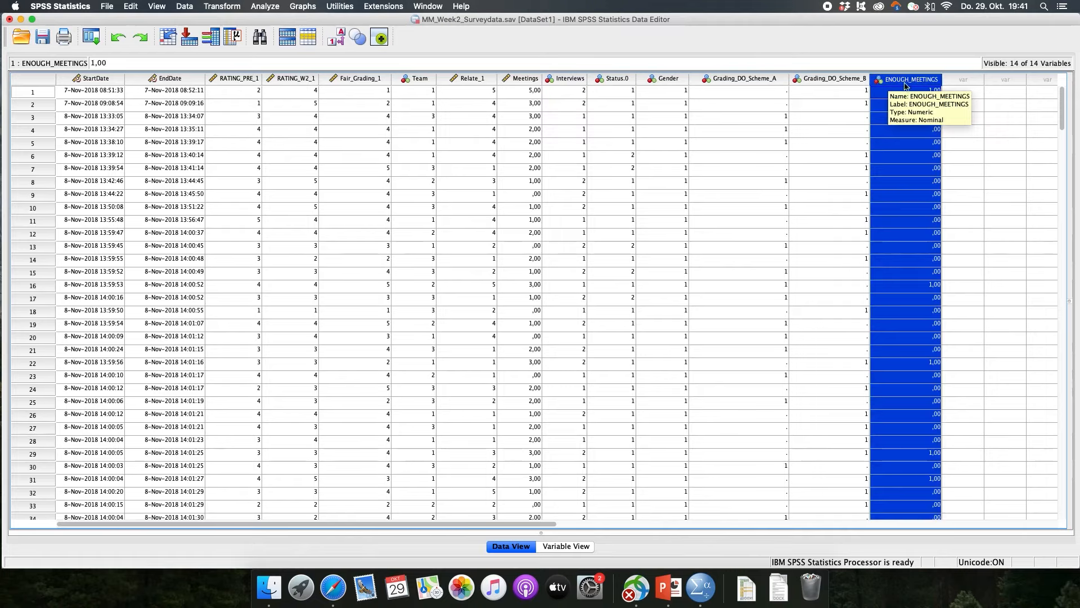
drag(904, 84, 550, 83)
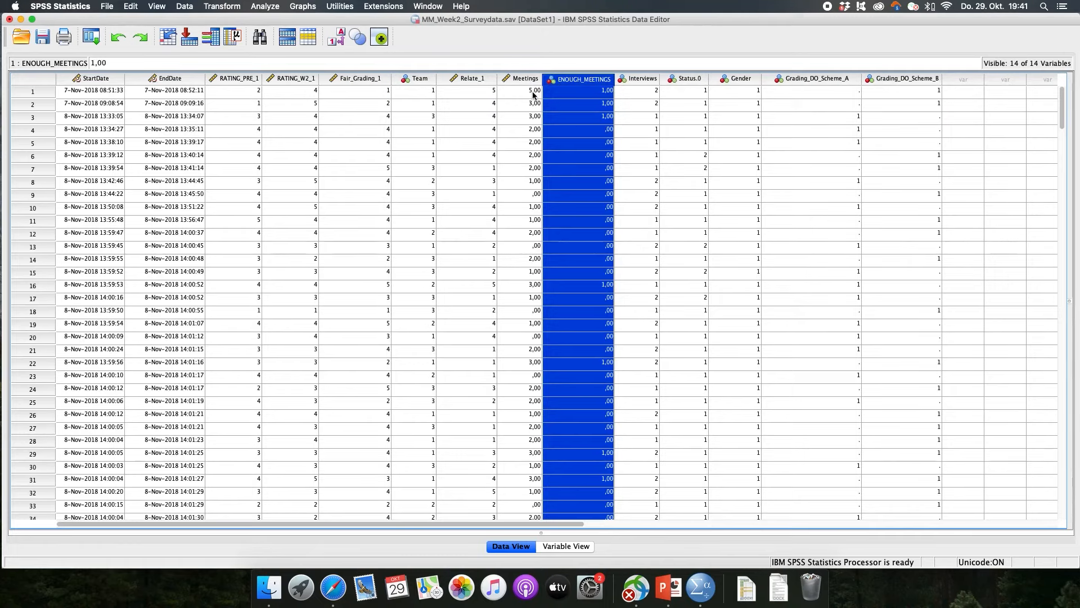
click(534, 94)
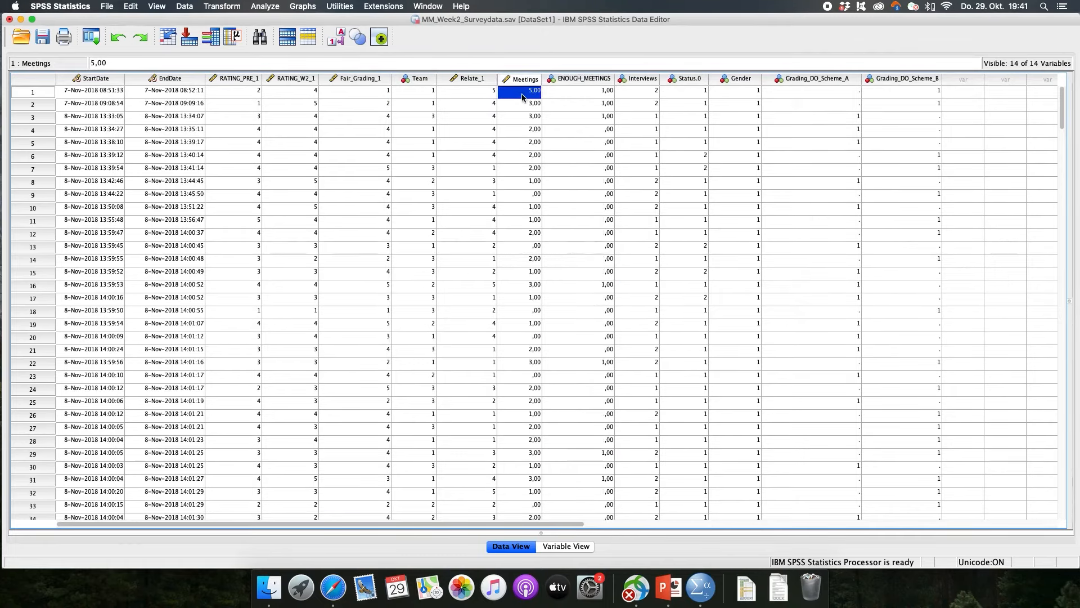
click(597, 94)
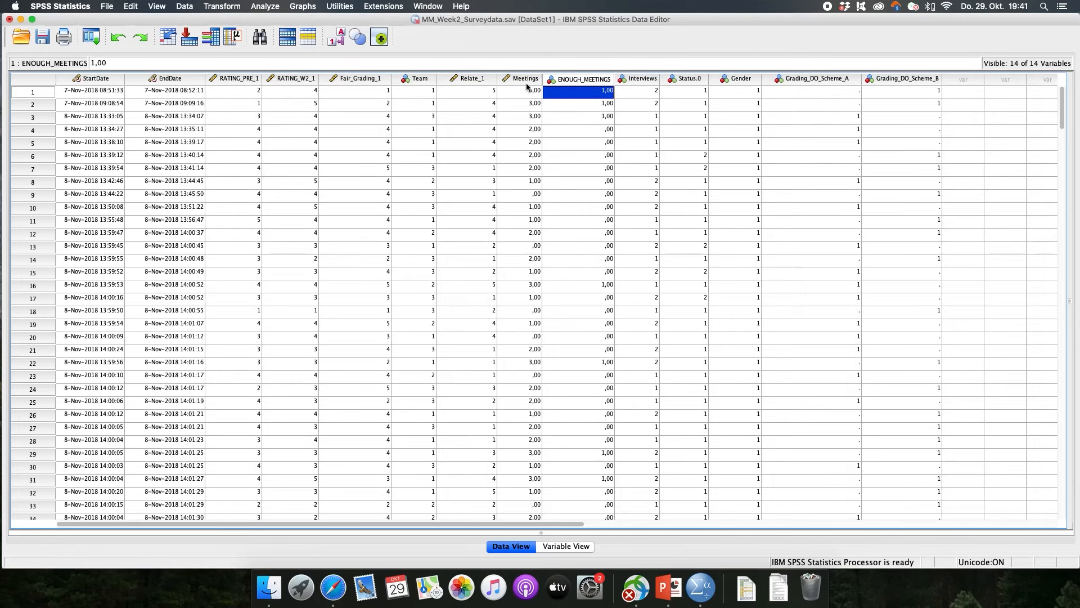
click(532, 131)
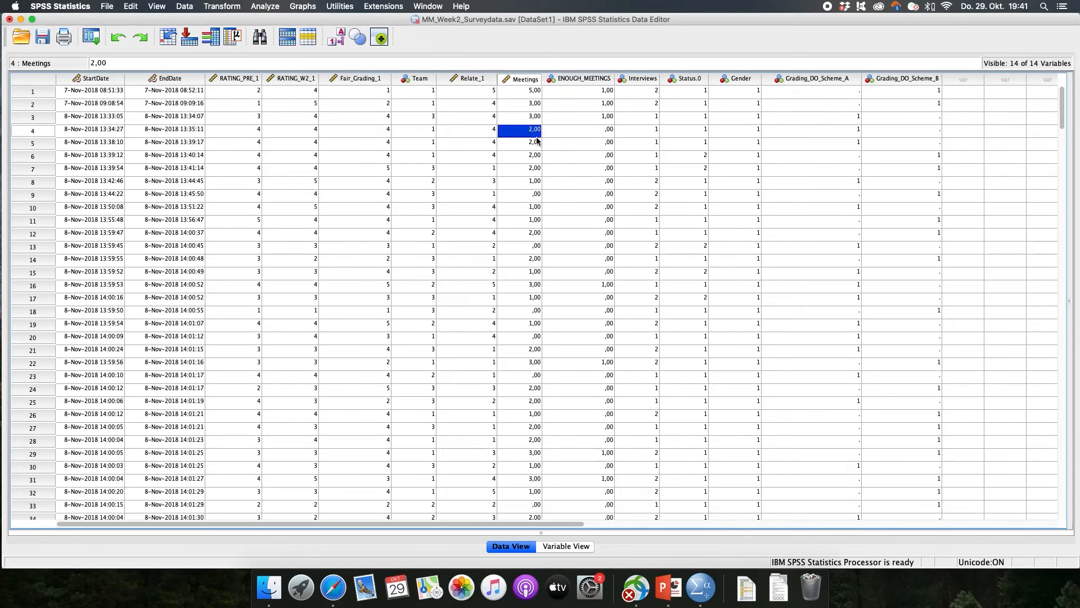
click(534, 195)
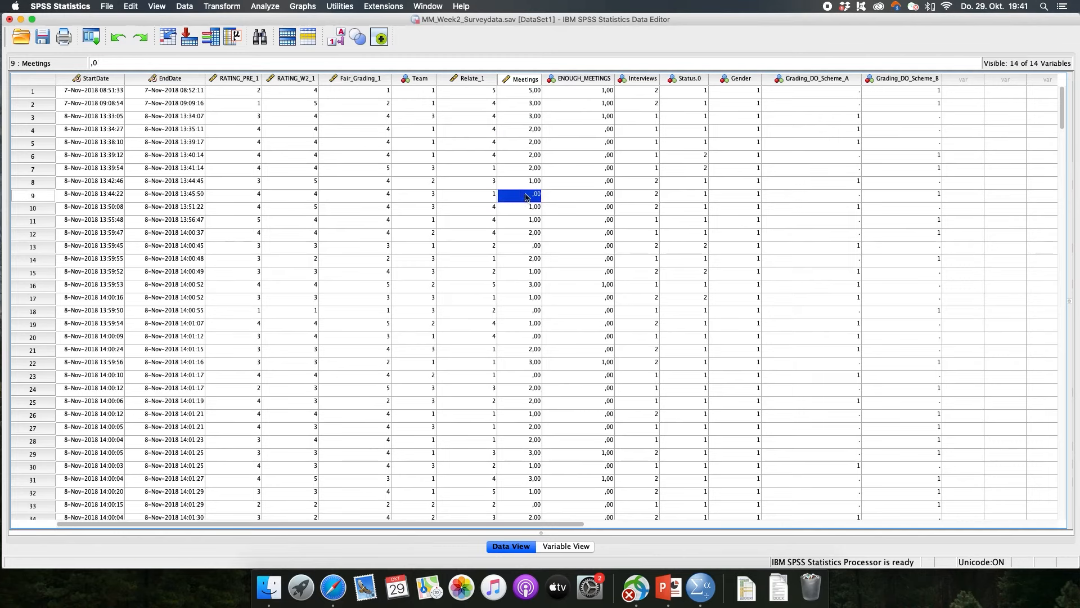
click(606, 198)
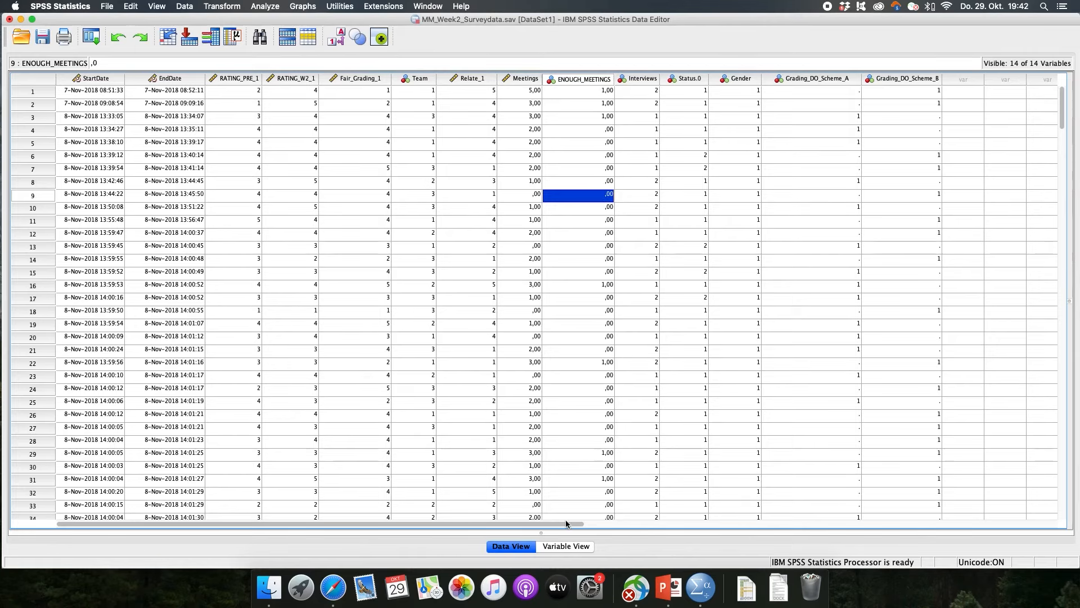
In the variable definitions, add the value label "No" for 0 to ENOUGH_MEETINGS.
click(565, 545)
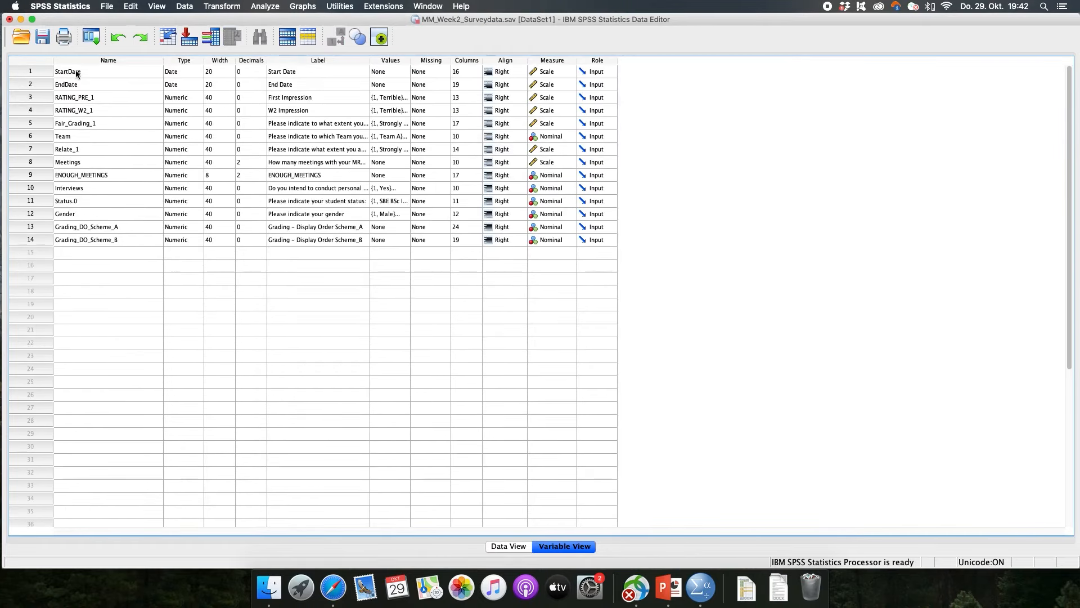
click(70, 179)
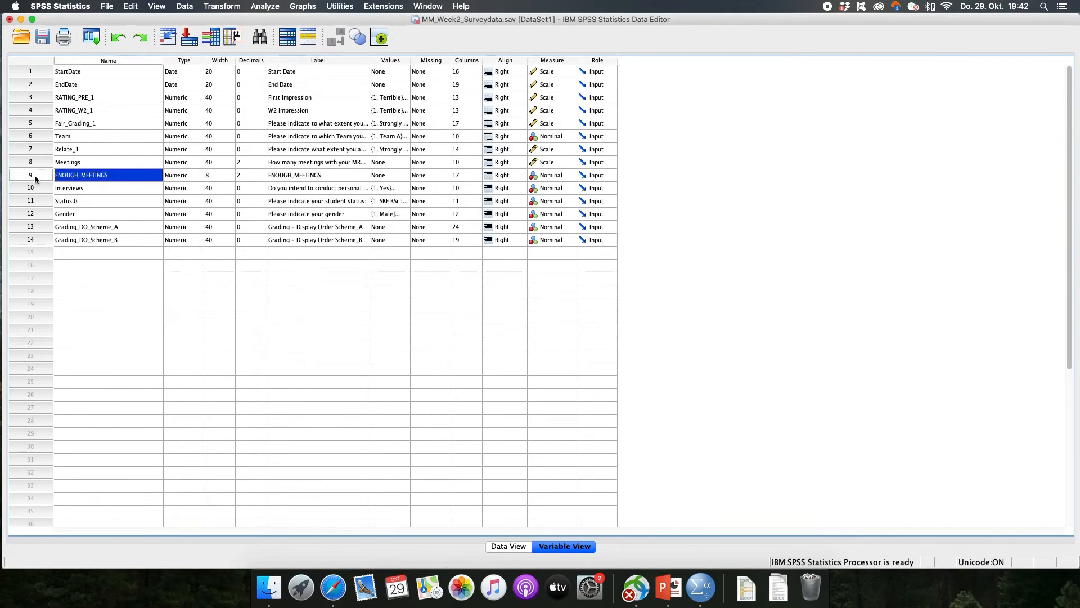
click(35, 175)
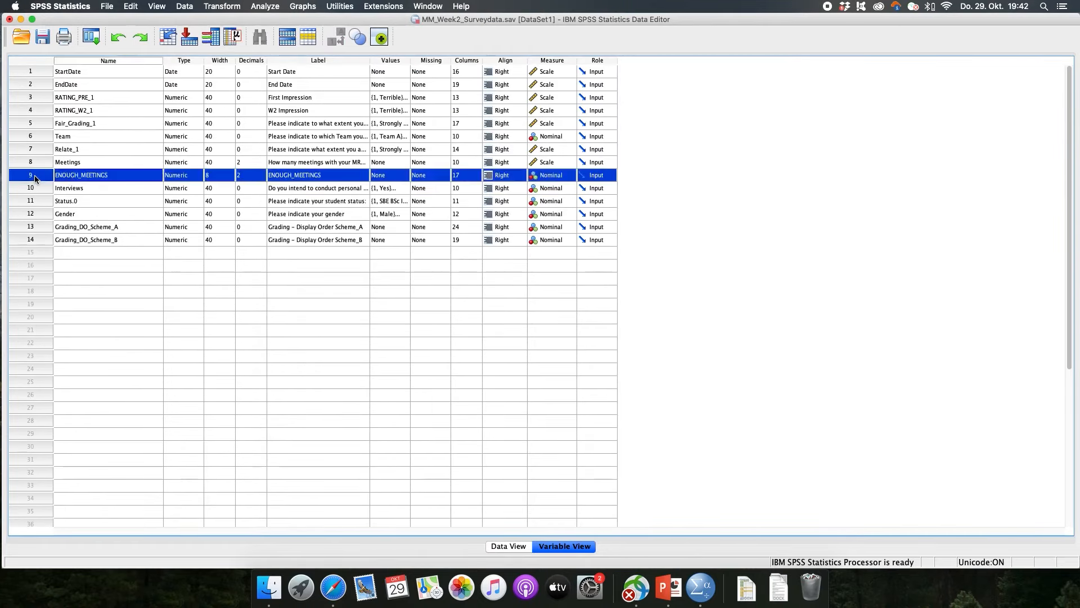
click(391, 176)
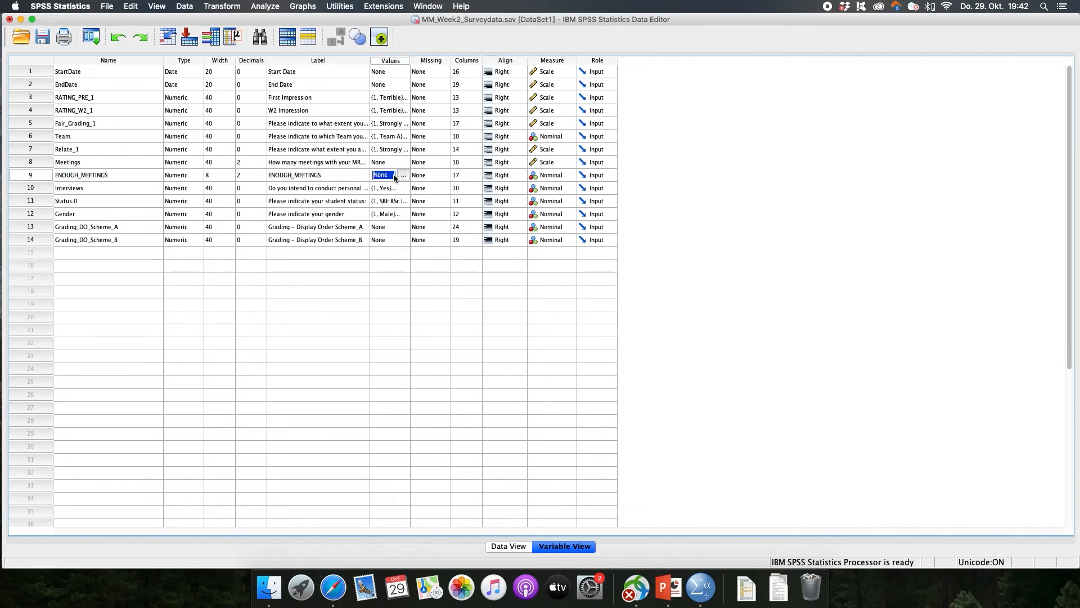
click(404, 175)
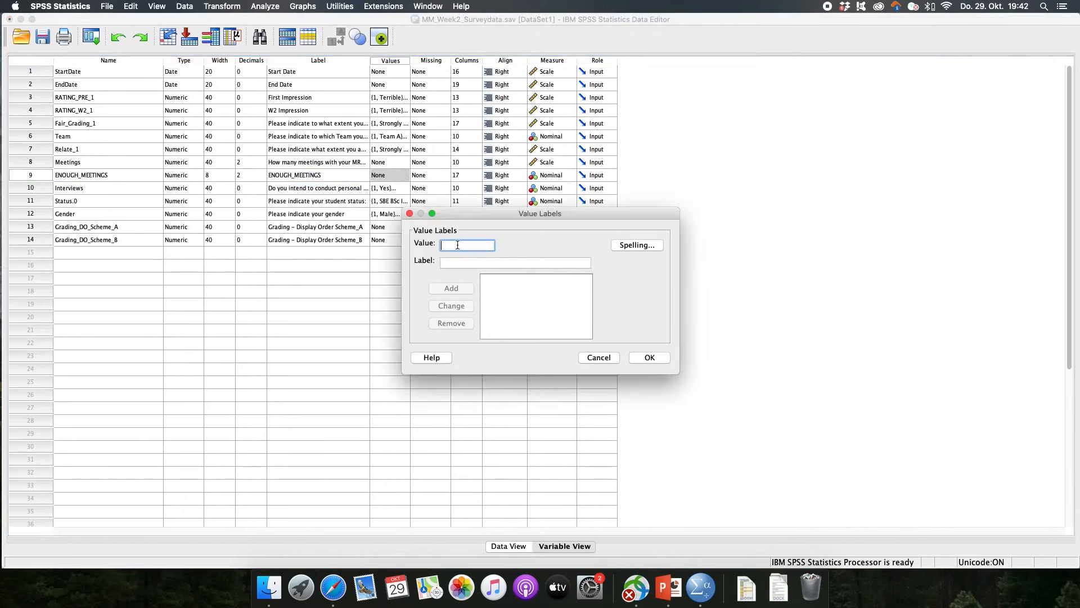
text(0)
key(Tab)
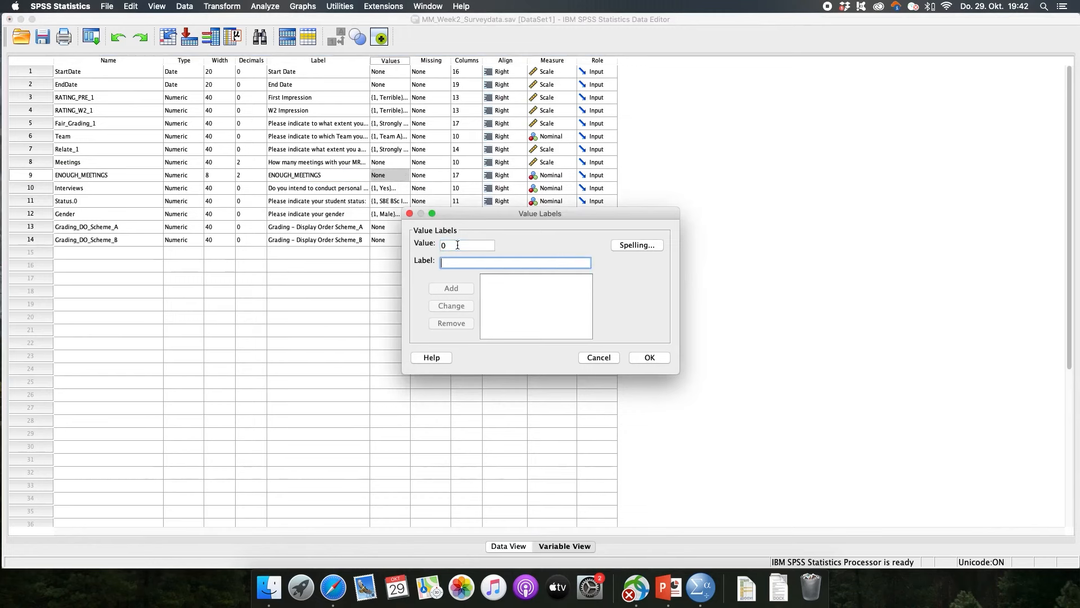
text(Not)
key(BackSpace)
key(BackSpace)
key(BackSpace)
text(No)
click(450, 289)
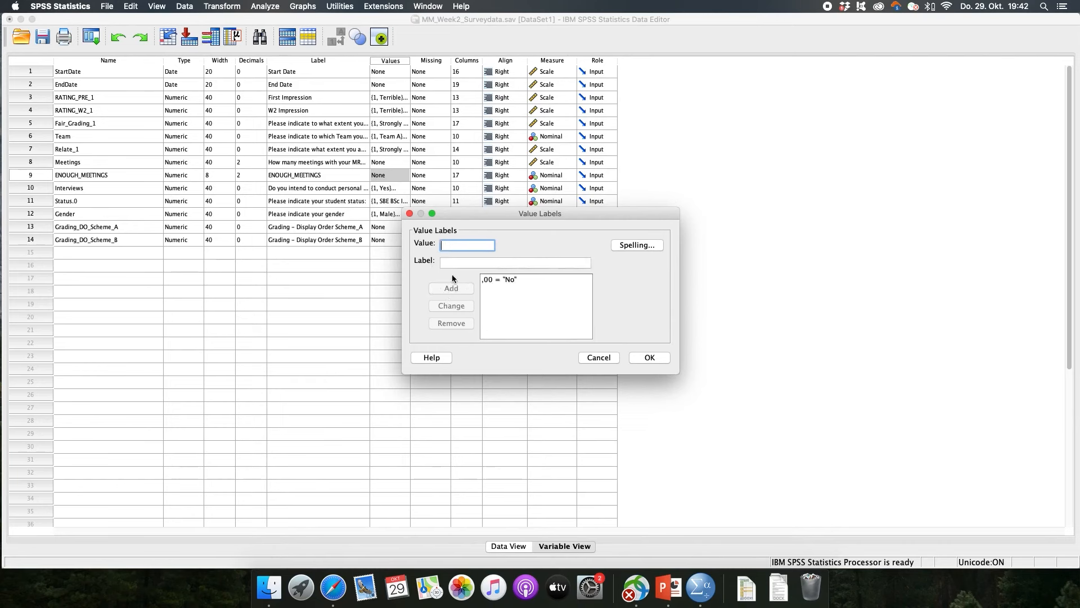
Add the value label "Yes" for 1 to ENOUGH_MEETINGS and apply the value labels.
text(1)
click(457, 262)
text(Yes)
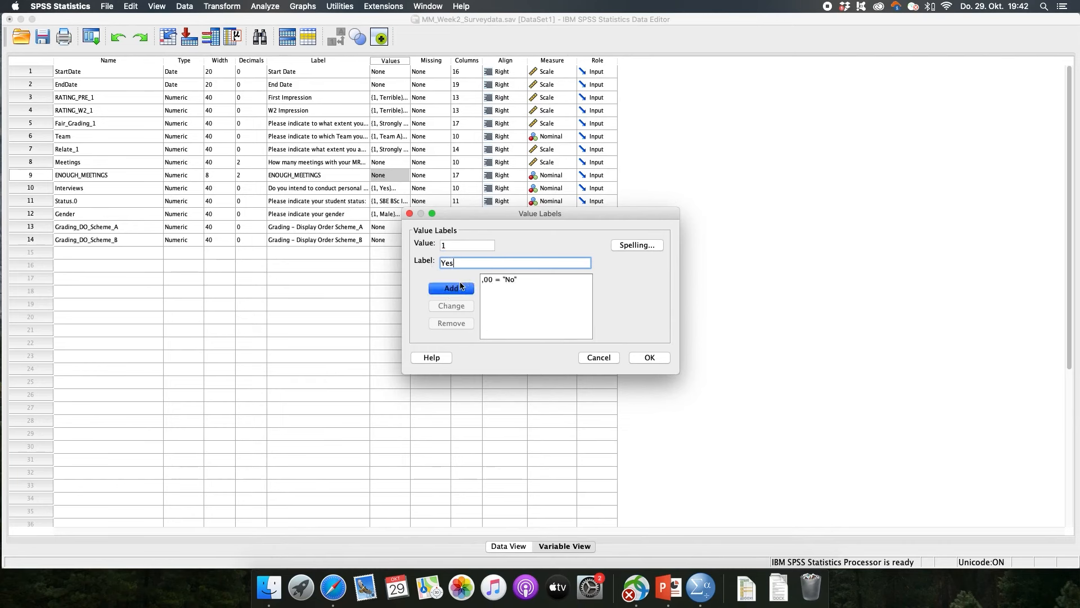
click(453, 288)
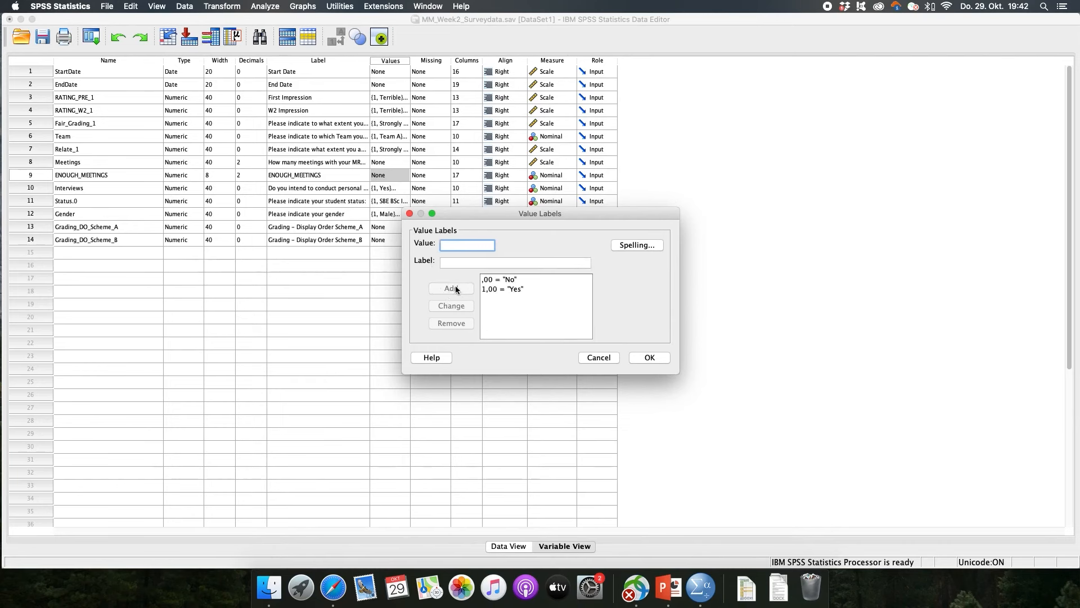
click(648, 358)
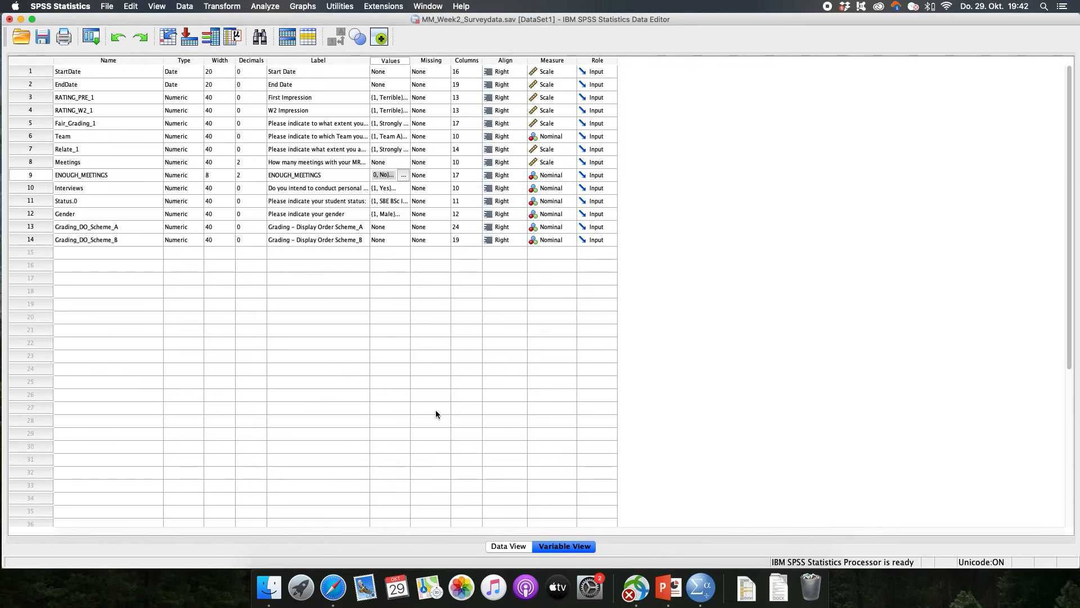
Return to the data and examine the Gender, Grading_DO_Scheme_A and Grading_DO_Scheme_B columns.
click(509, 546)
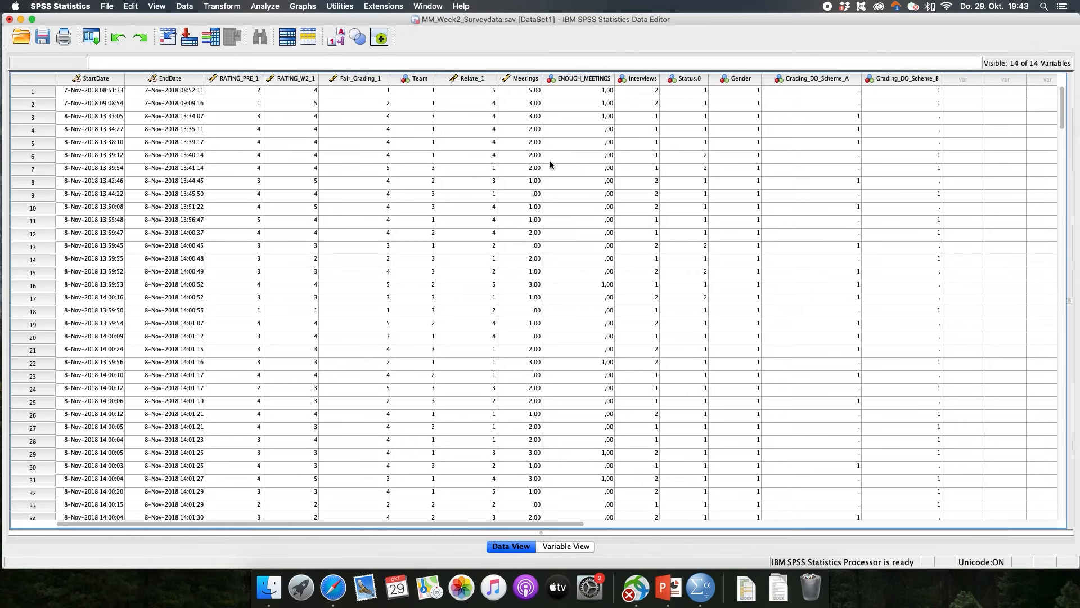
click(735, 81)
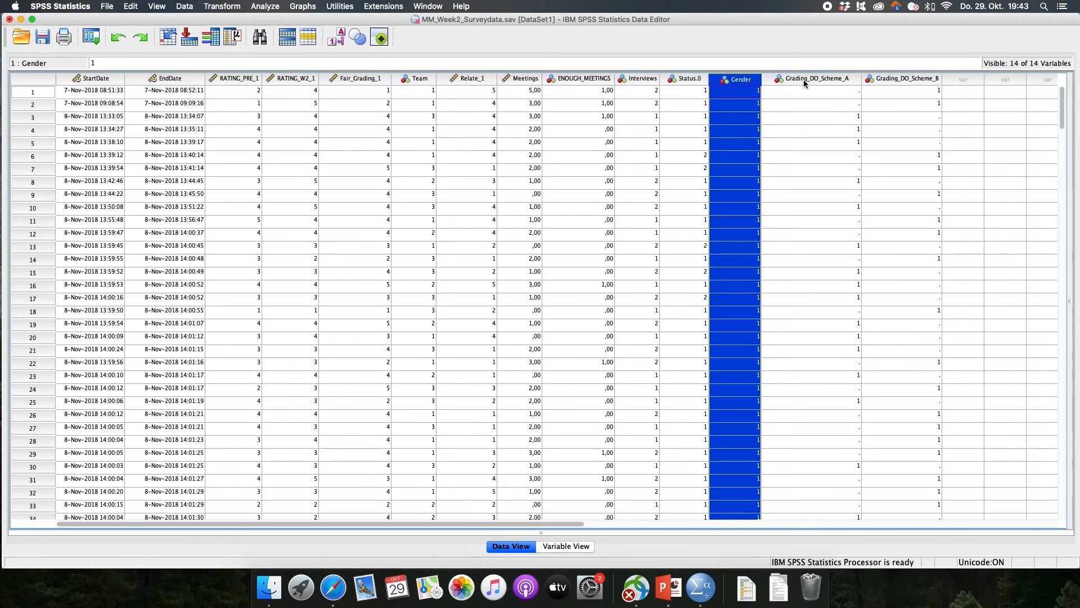
mouse_move(805, 83)
click(809, 81)
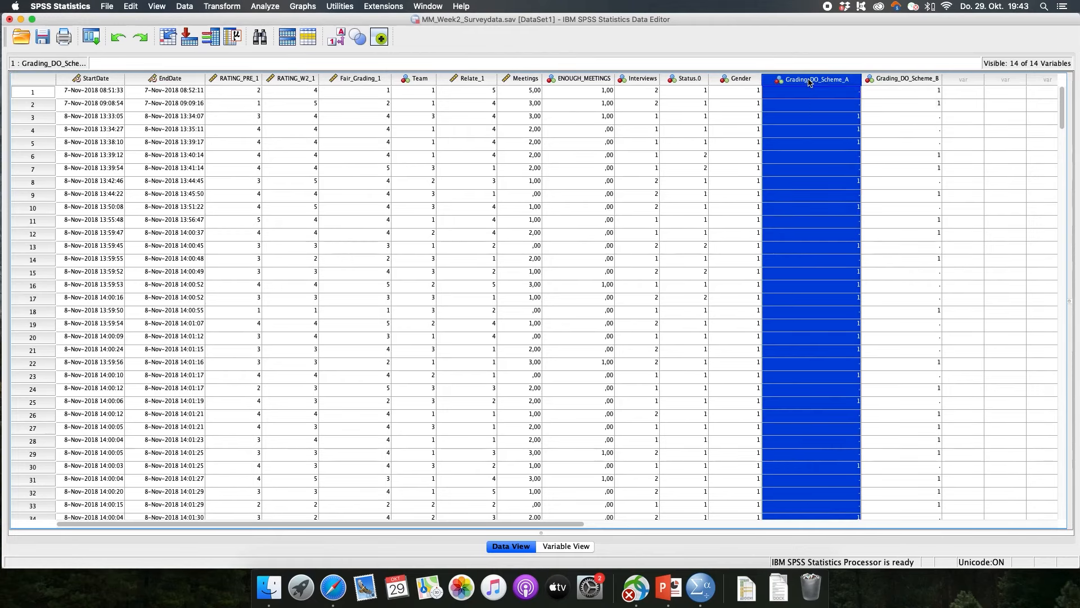
mouse_move(900, 82)
click(937, 83)
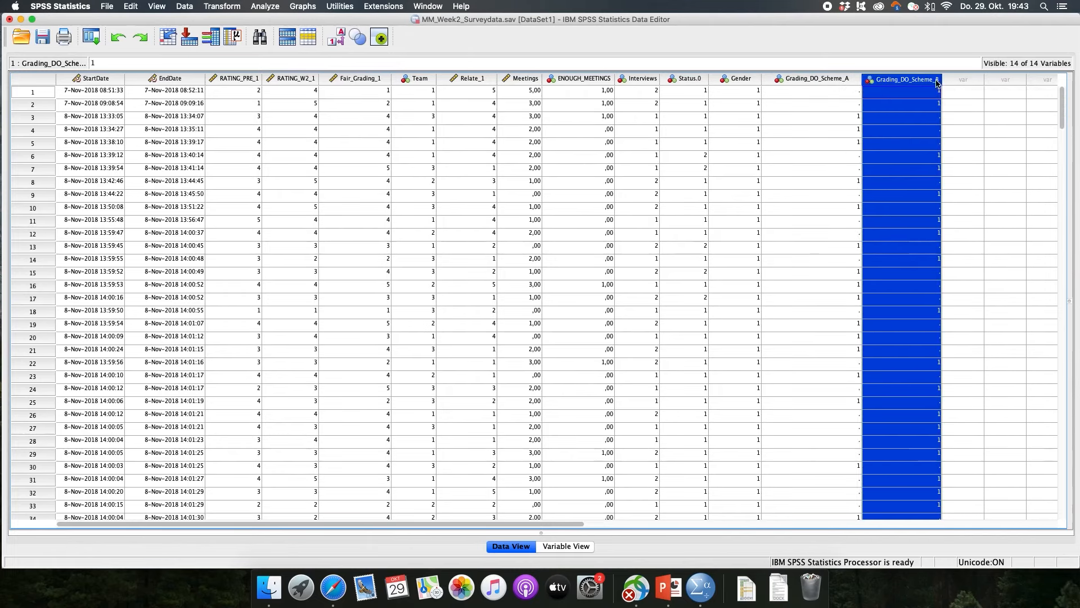
shift+click(823, 82)
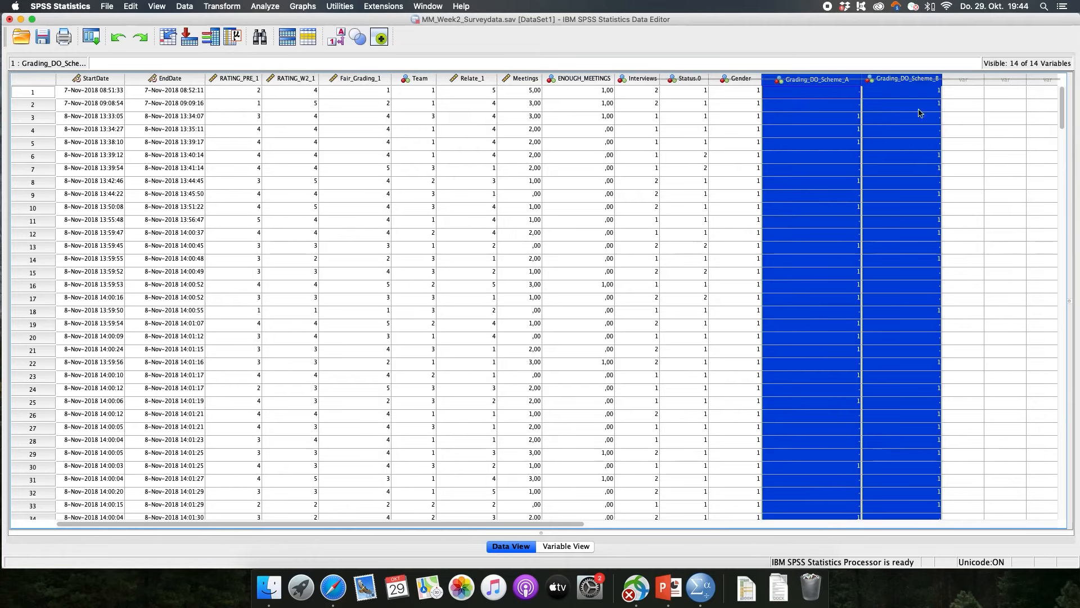
click(962, 131)
Set up a Recode into Same Variables for Grading_DO_Scheme_A and open its old and new value definitions, keeping the grading columns in view.
click(809, 79)
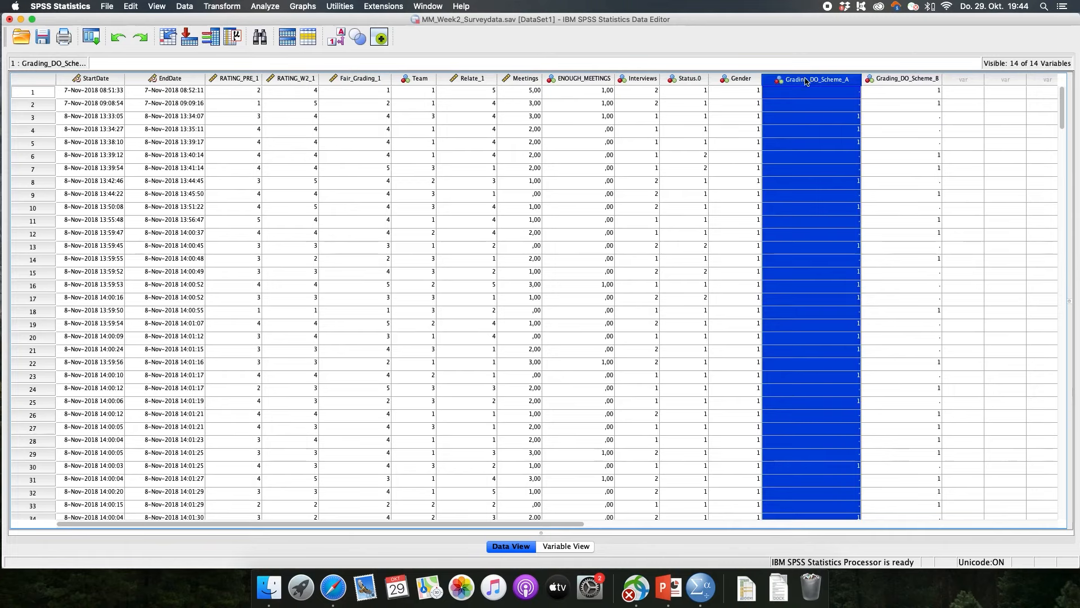
click(213, 7)
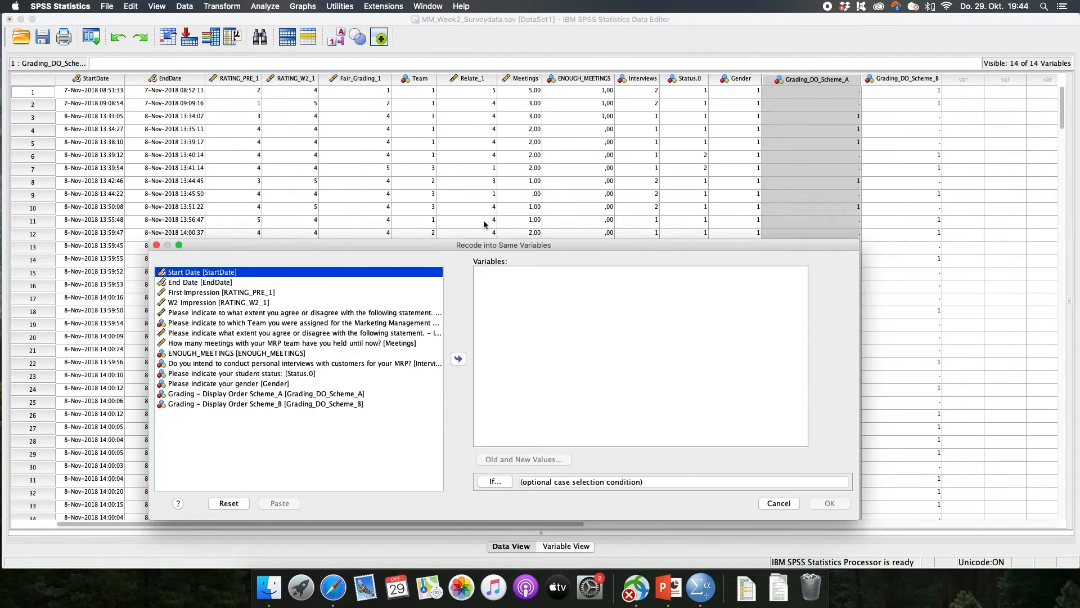
click(235, 395)
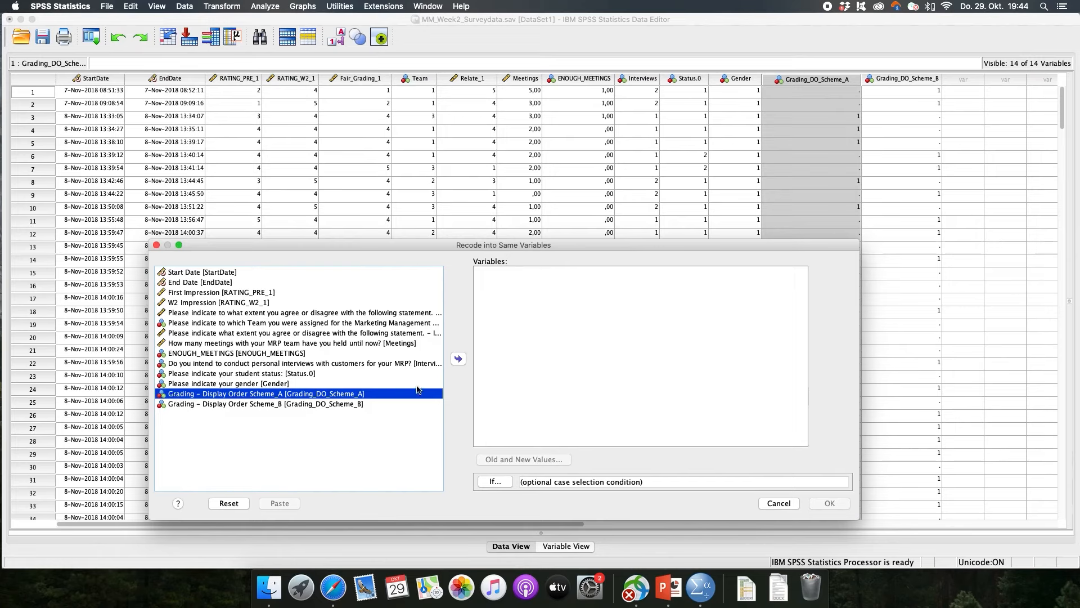
click(459, 359)
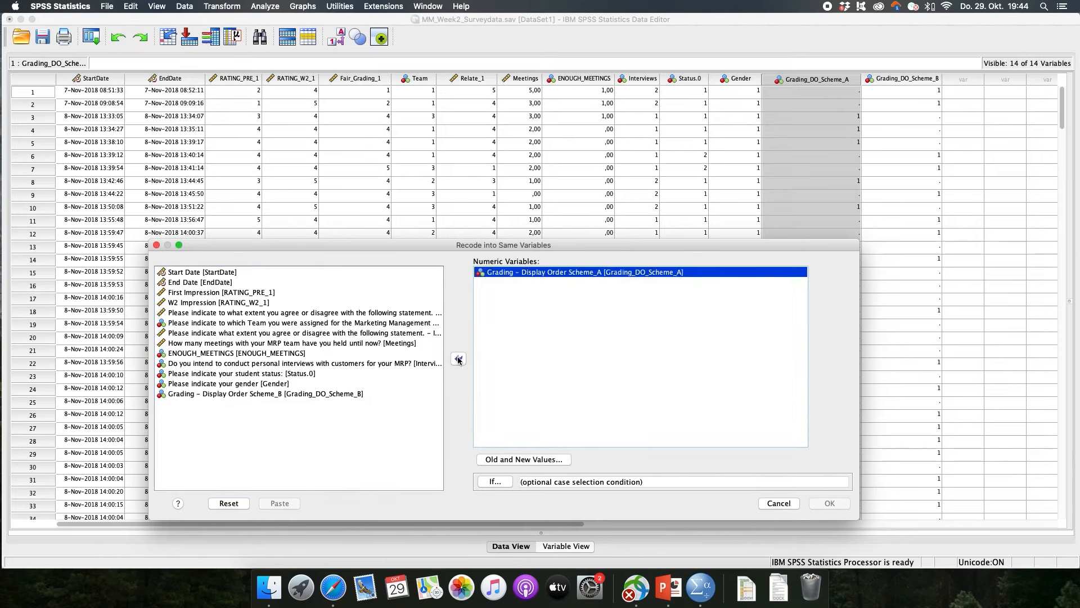
click(542, 460)
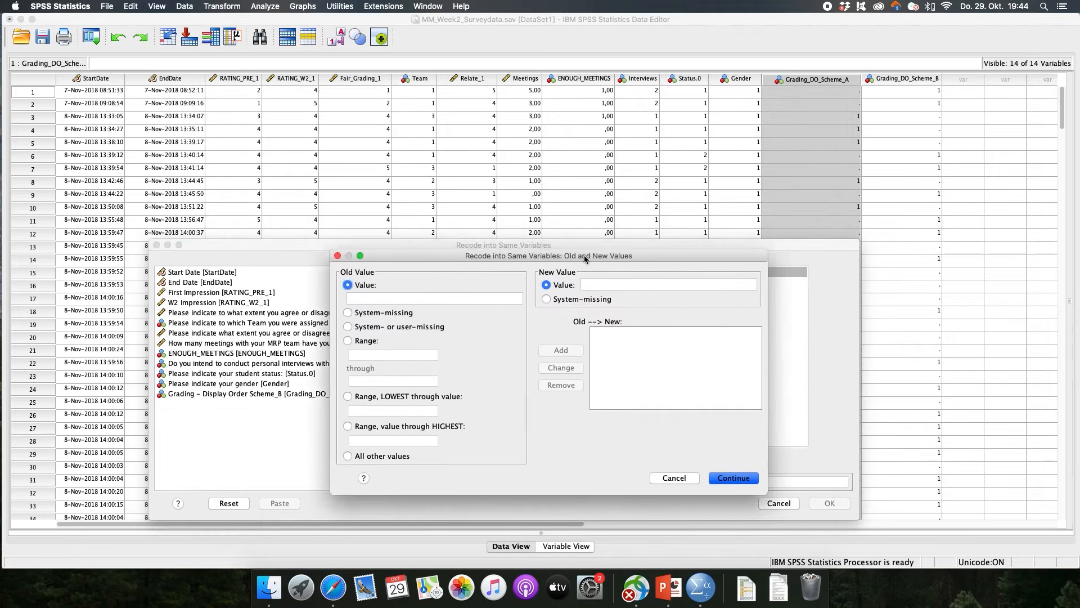
drag(585, 259, 515, 257)
drag(720, 244, 627, 246)
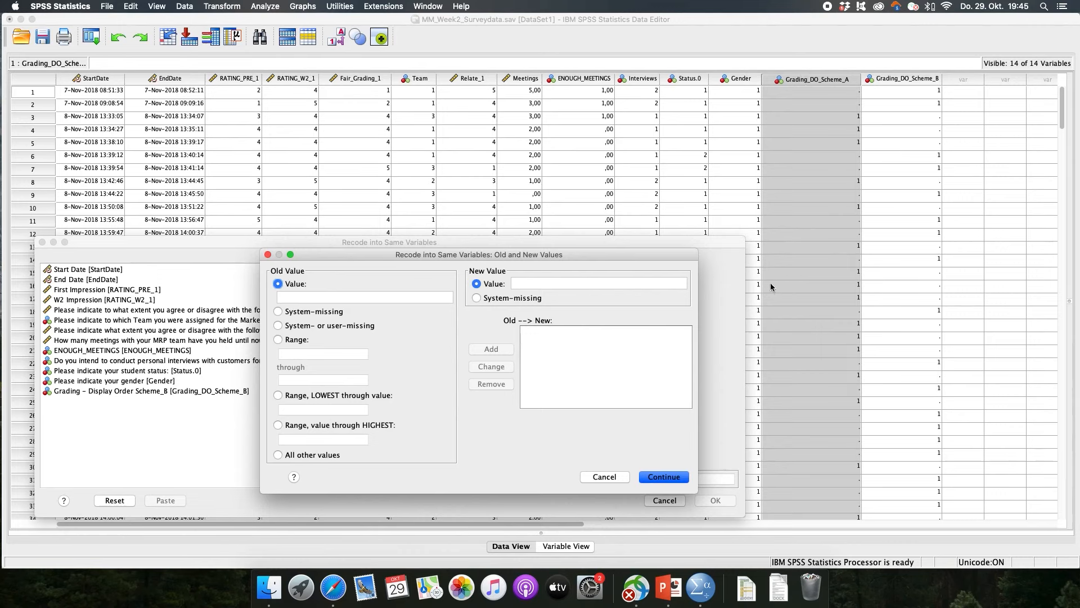
Add a recode rule for Grading_DO_Scheme_A that keeps old value 1 as new value 1.
click(321, 298)
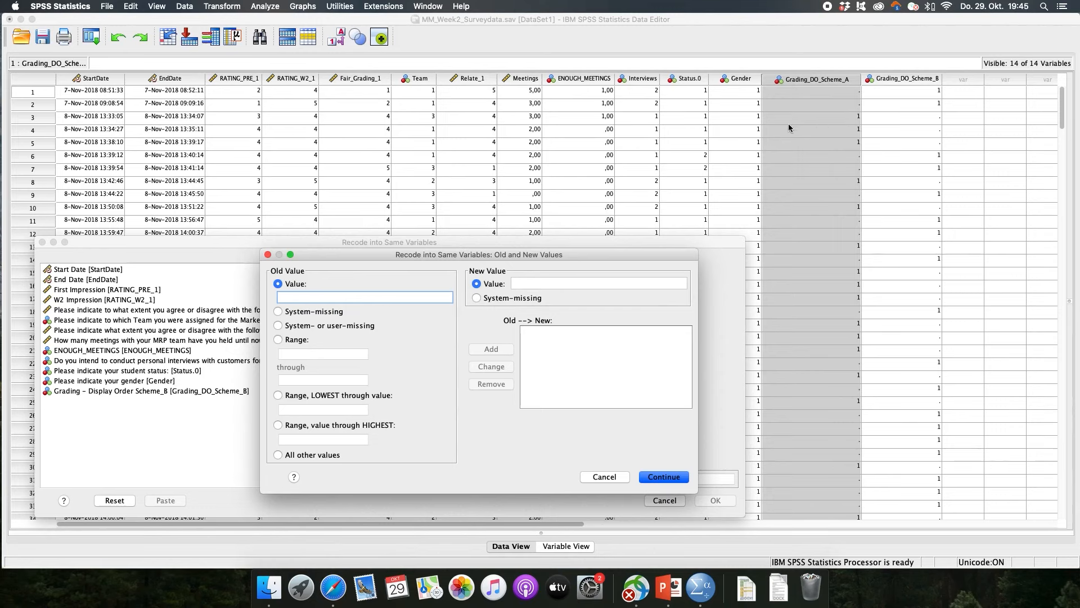
text(1)
click(532, 282)
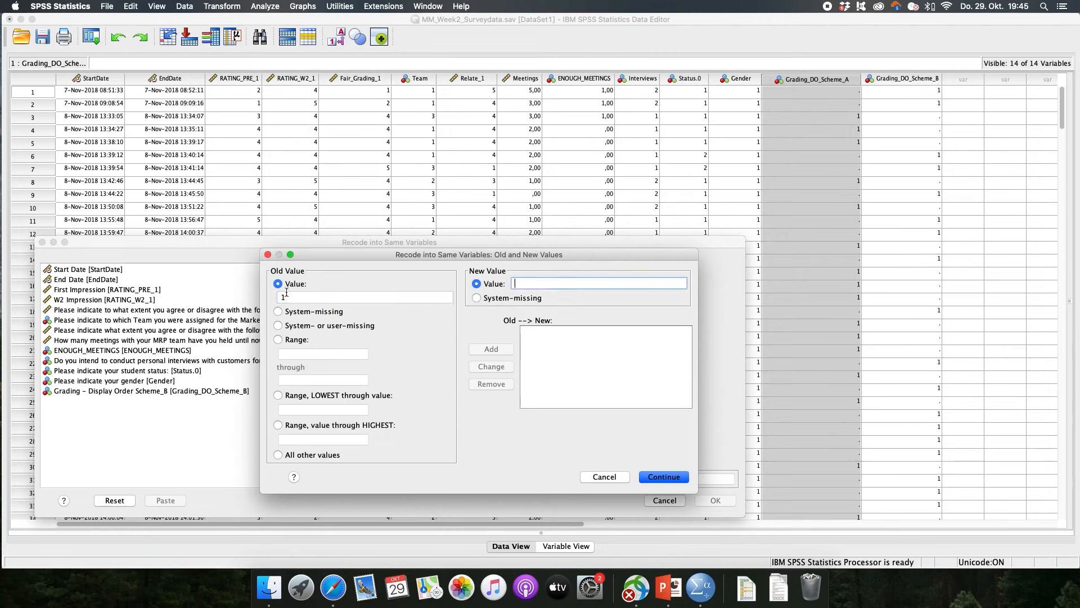
text(1)
click(487, 350)
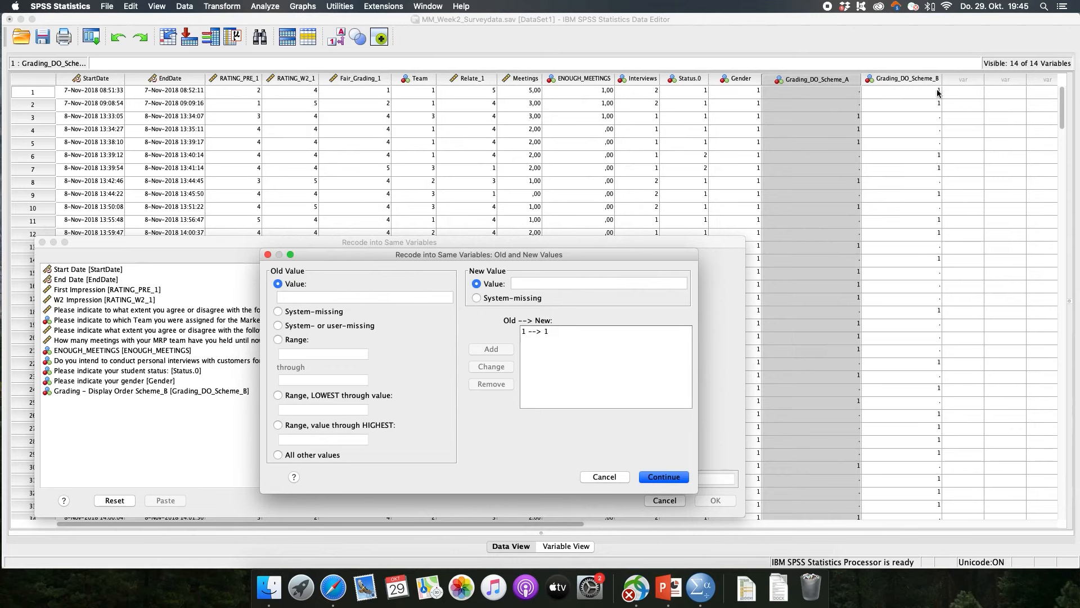
Add a rule that recodes system-missing values to 2 and run the recode.
click(278, 313)
click(521, 283)
text(2)
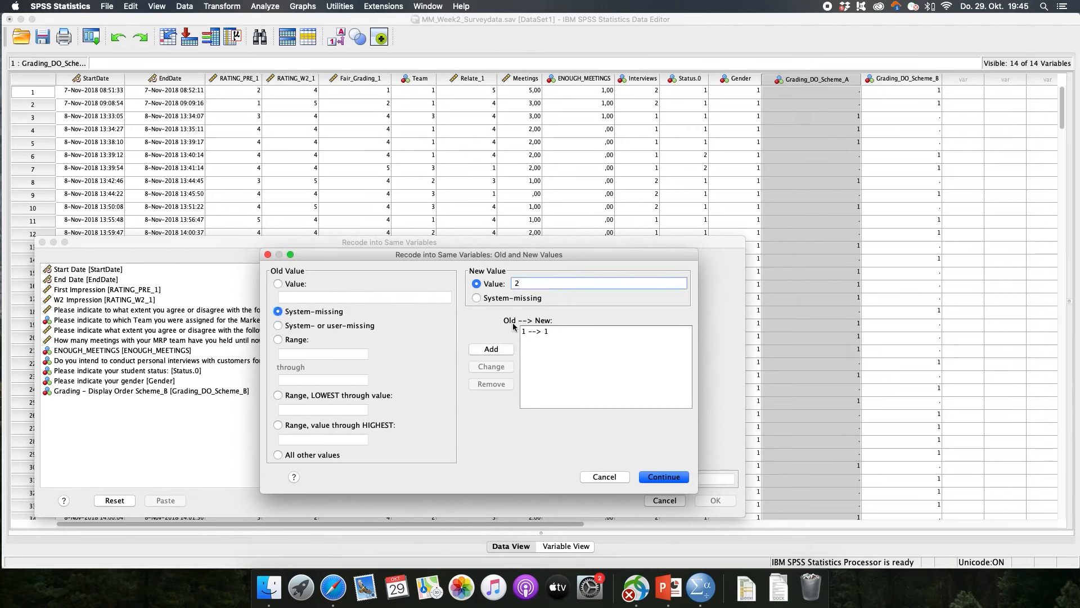
click(499, 350)
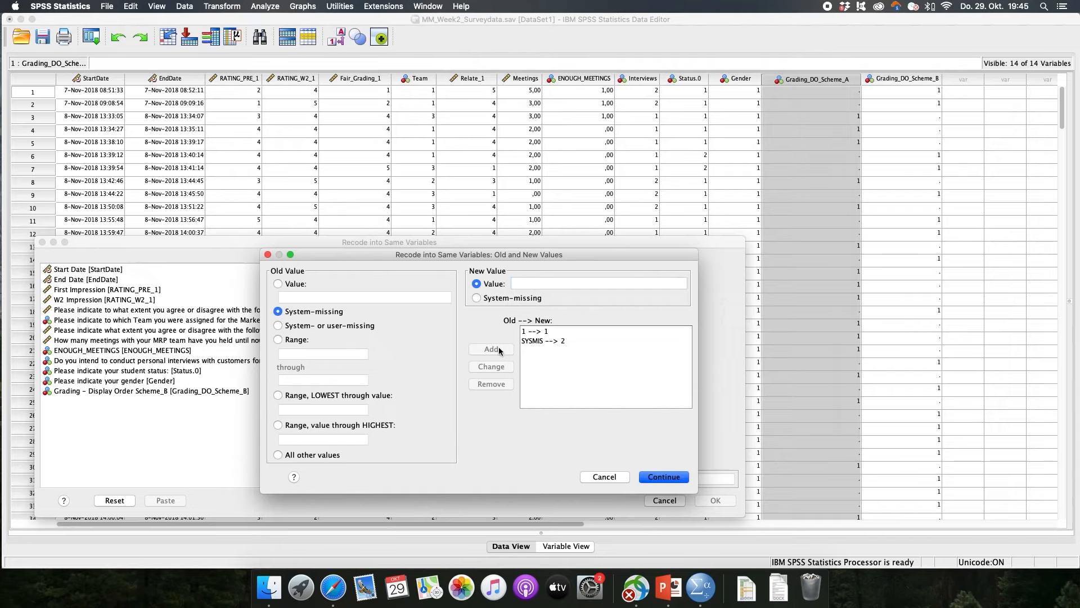
click(657, 480)
click(714, 500)
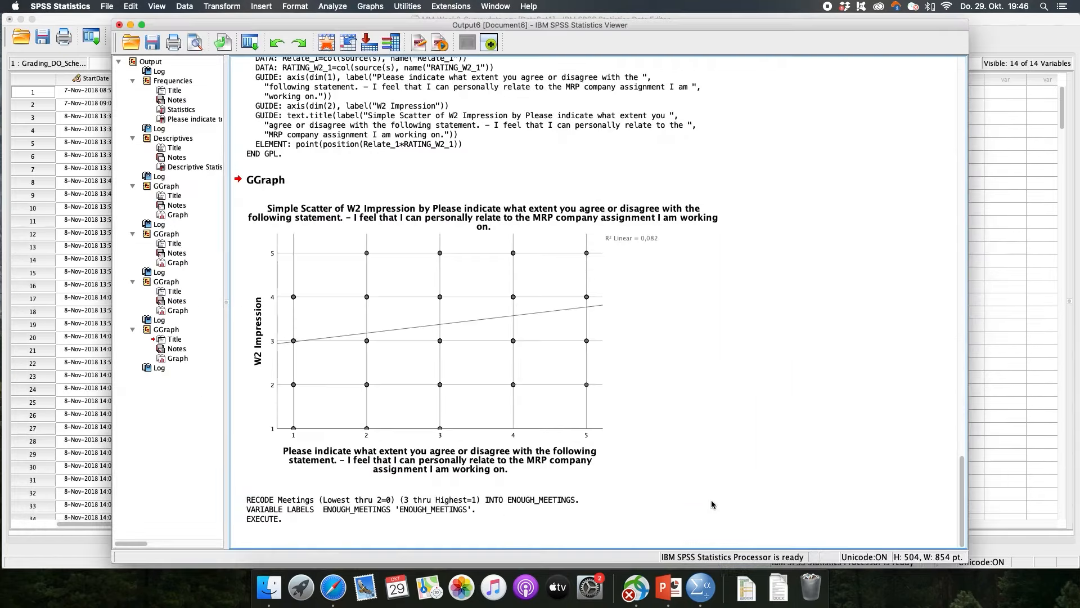
Return to the dataset and compare the recoded Grading_DO_Scheme_A values with the Grading_DO_Scheme_B column.
click(990, 22)
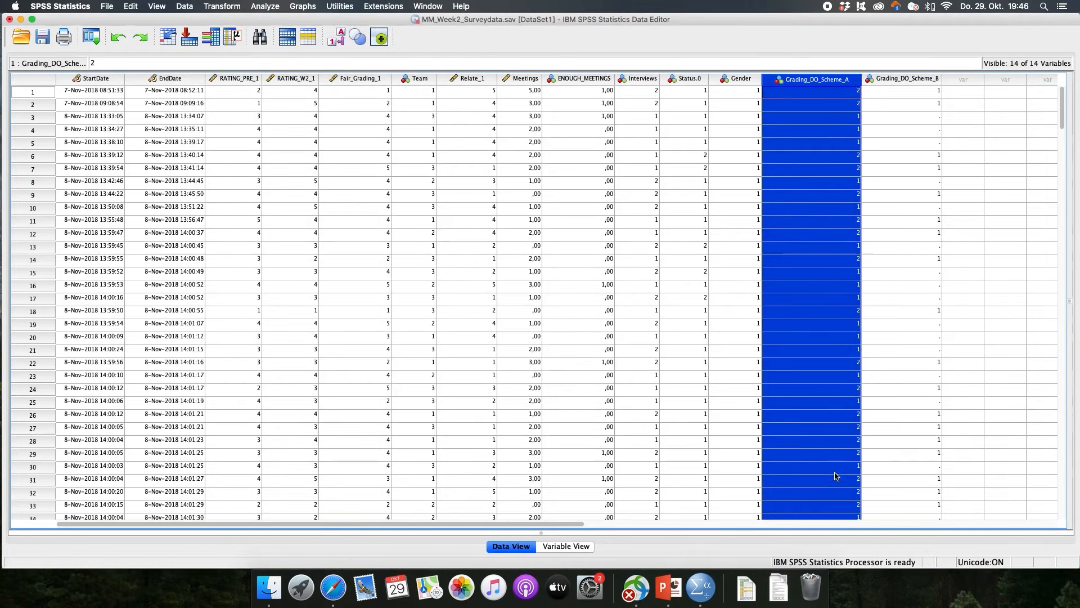
click(856, 118)
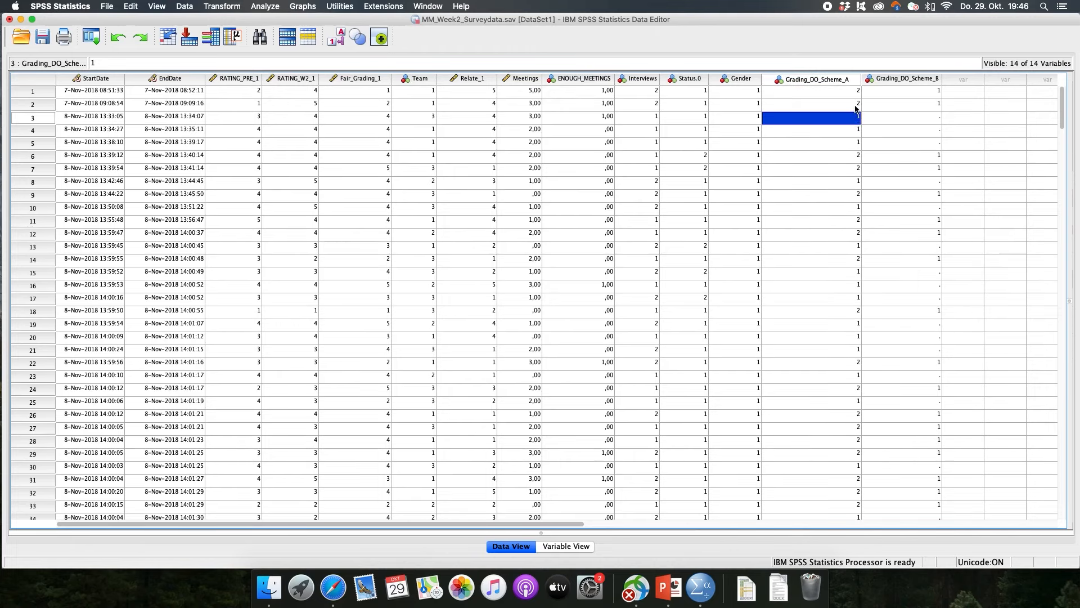
click(856, 106)
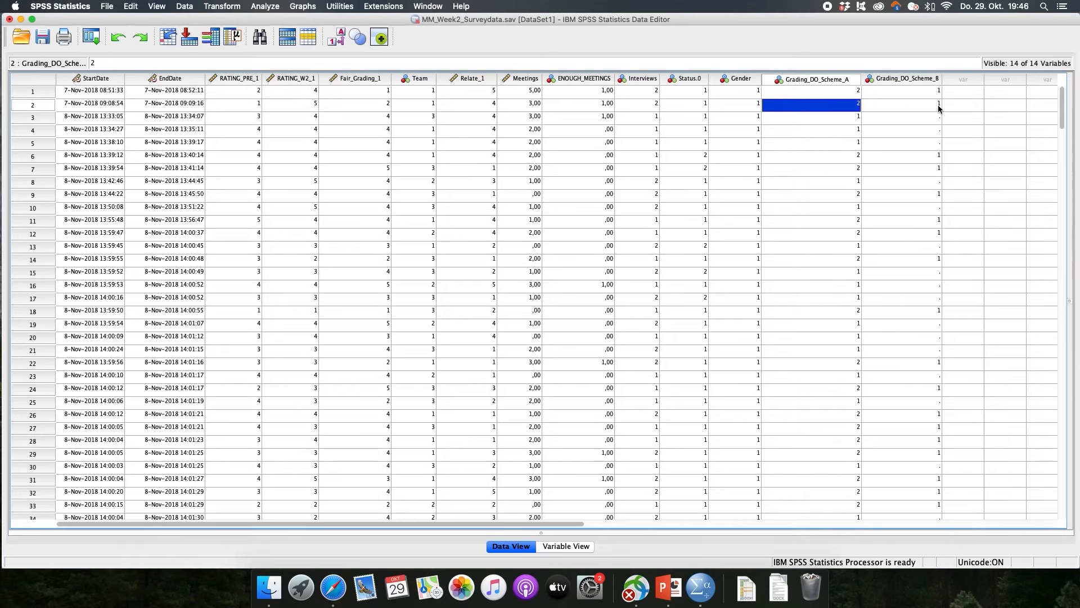
Delete the Grading_DO_Scheme_B variable from the dataset.
click(903, 79)
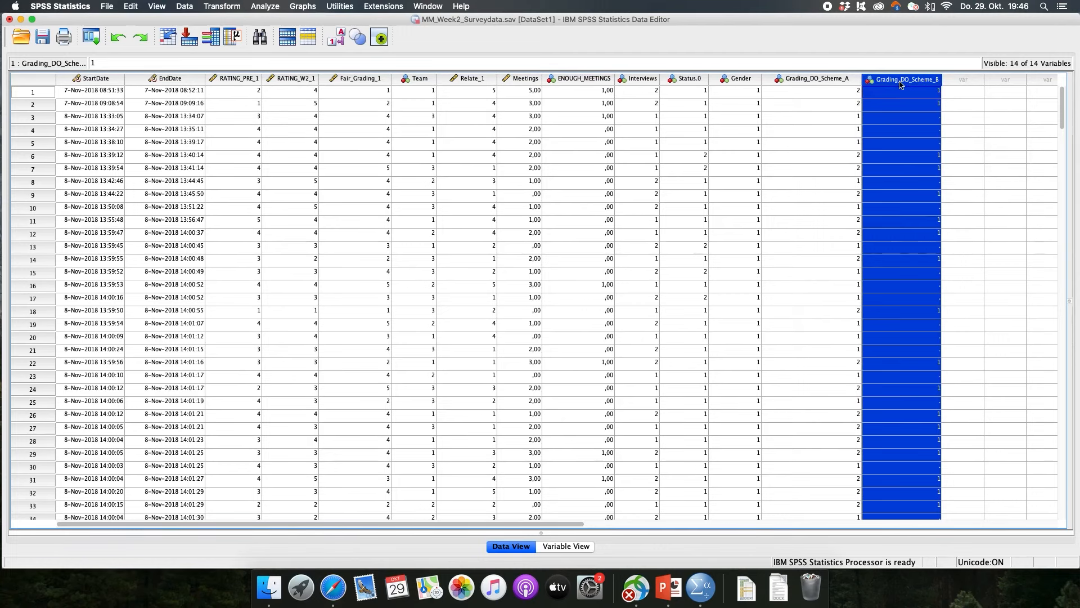
right_click(897, 79)
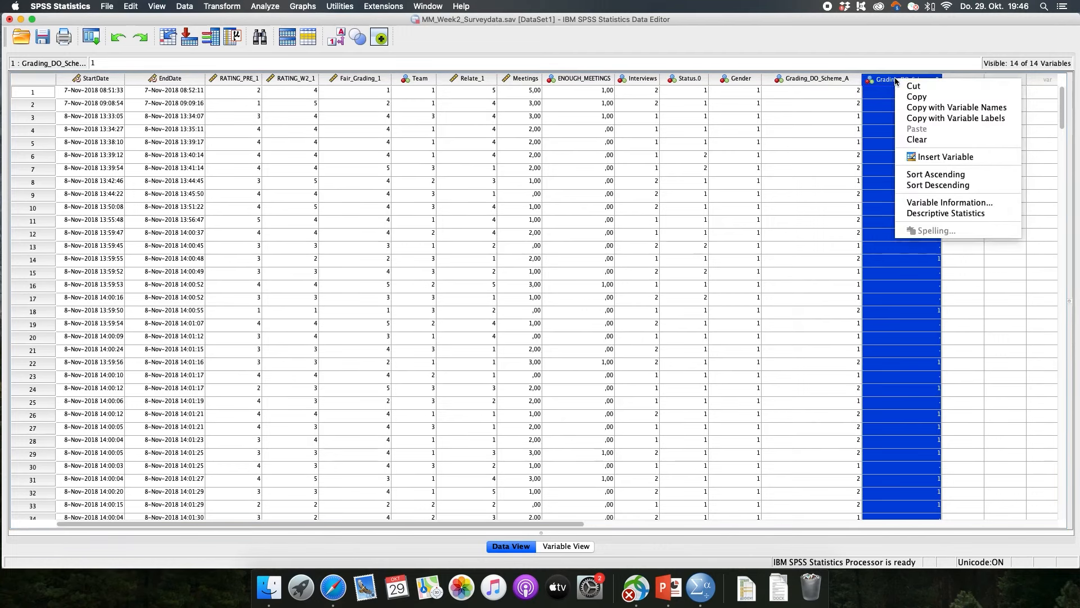
click(917, 139)
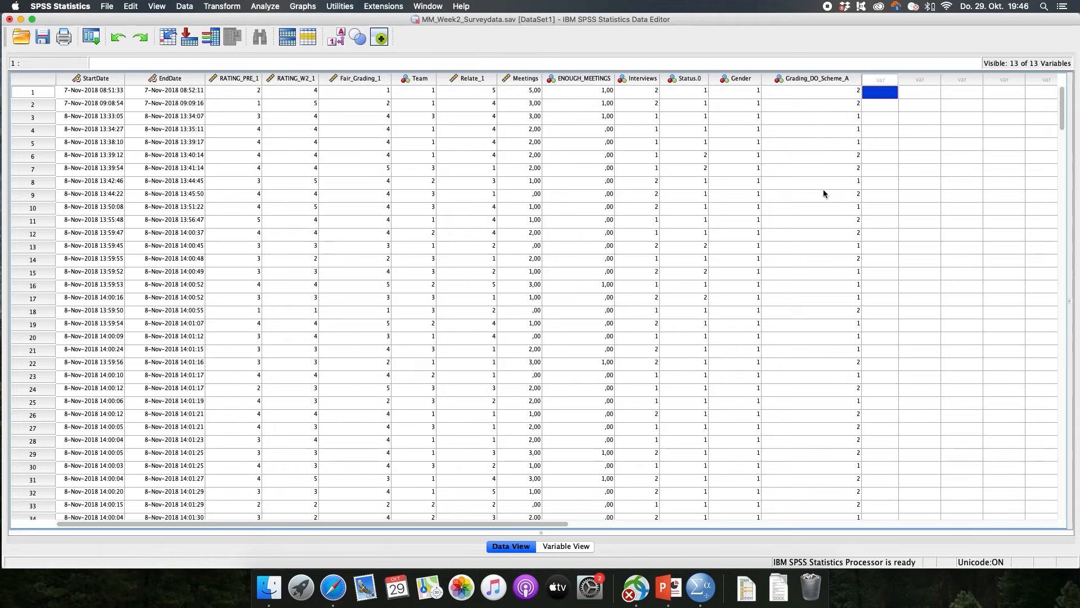
In the variable definitions, rename Grading_DO_Scheme_A to Grading_Scheme.
click(574, 546)
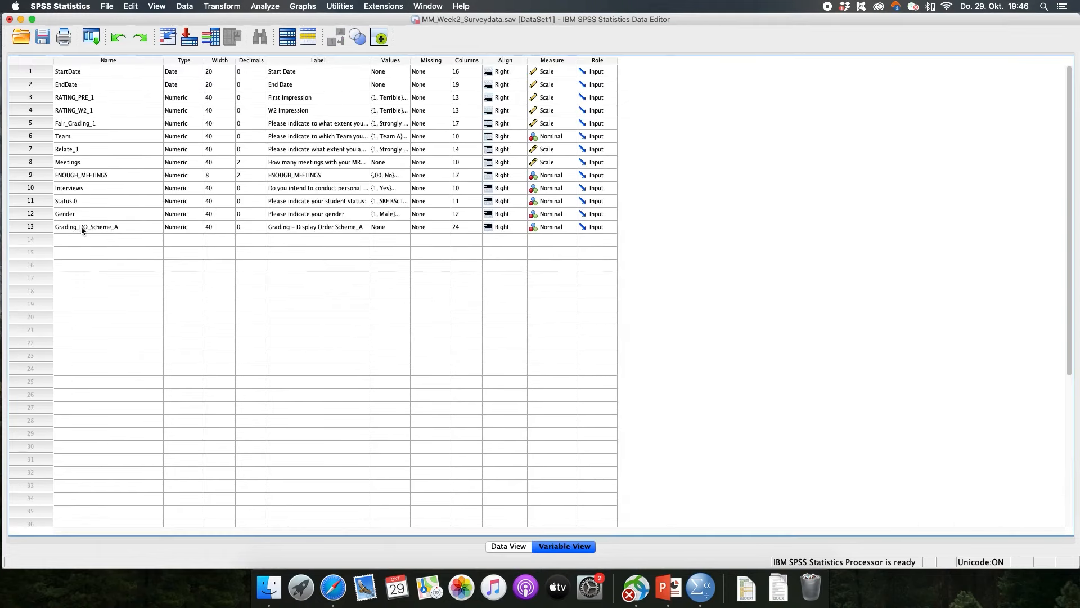
click(99, 229)
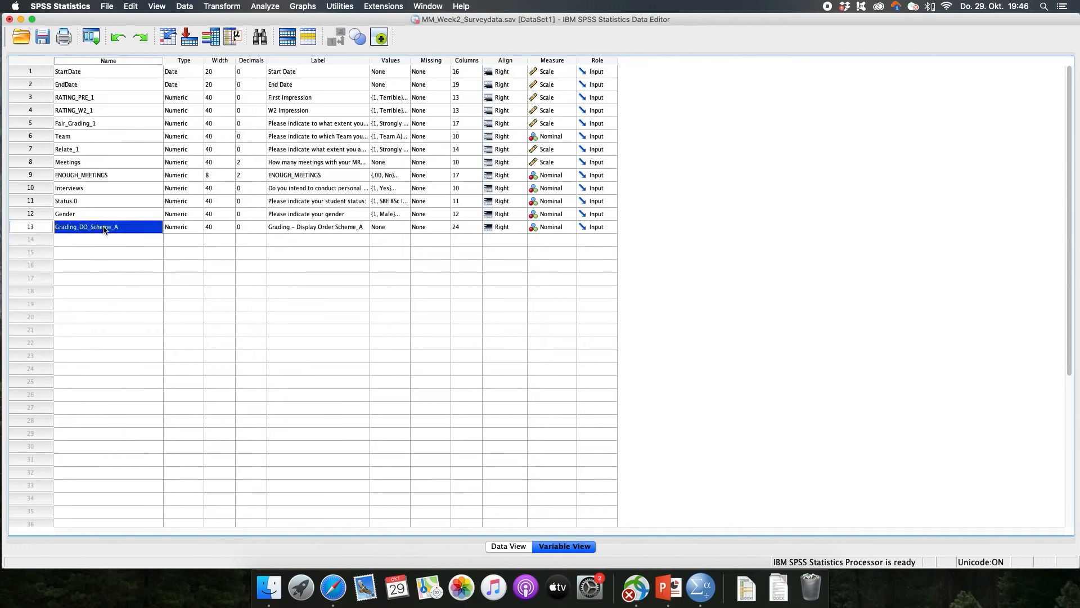
double_click(104, 230)
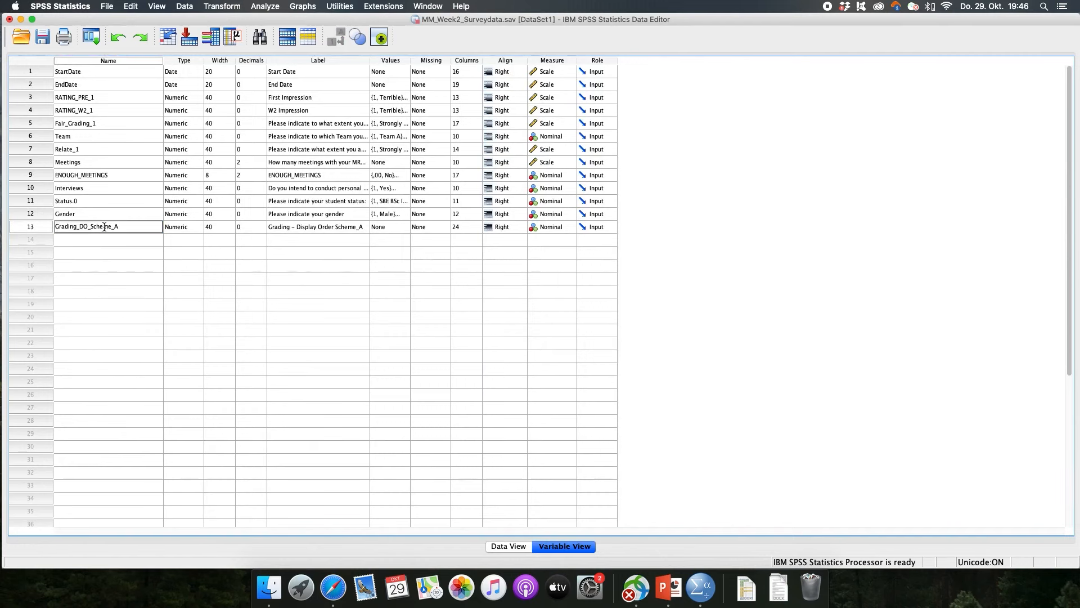
drag(129, 226, 48, 227)
click(91, 226)
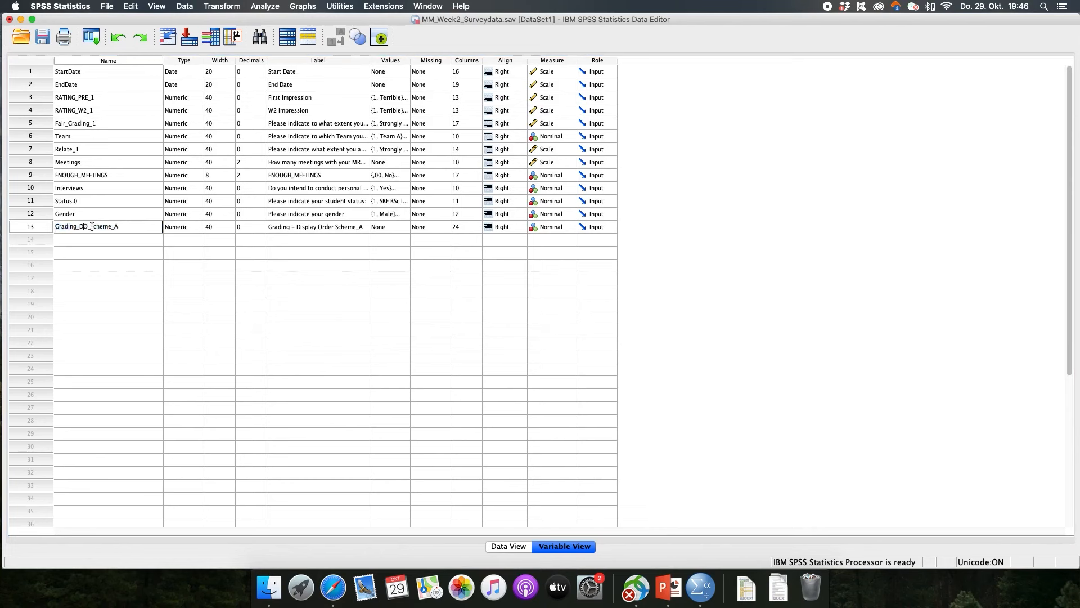
key(BackSpace)
key(BackSpace)
key(BackSpace)
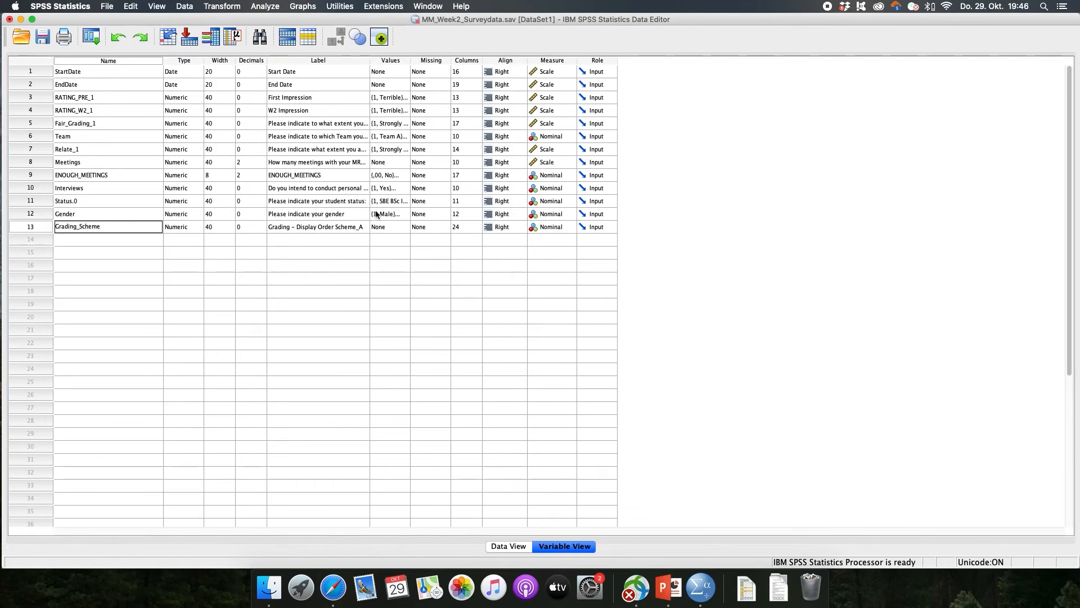
Add the value label "A" for 1 to the Grading_Scheme variable.
click(386, 227)
click(399, 226)
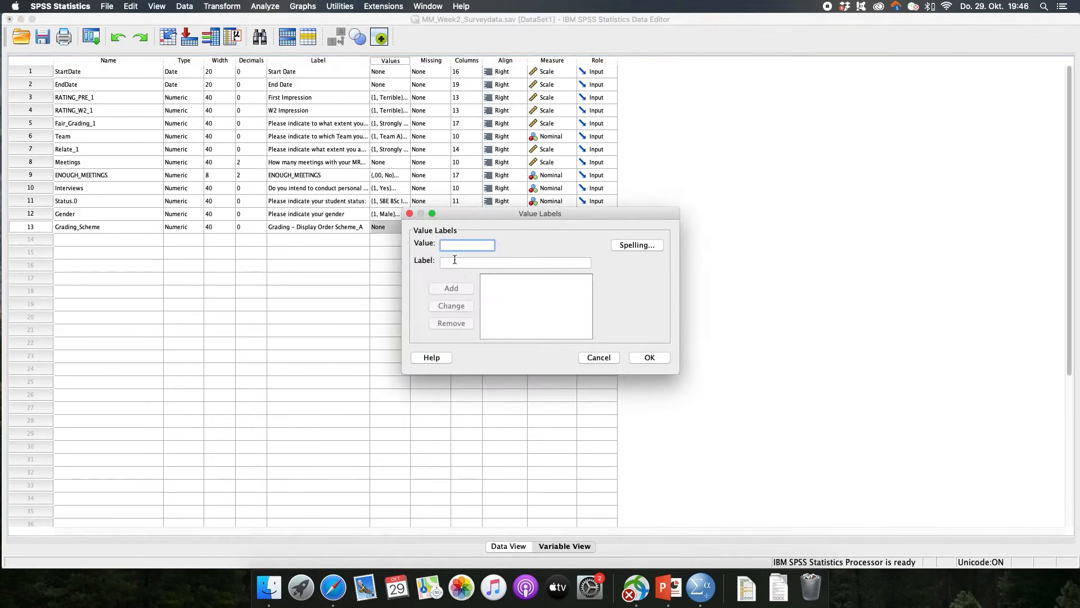
text(1)
click(454, 264)
text(A)
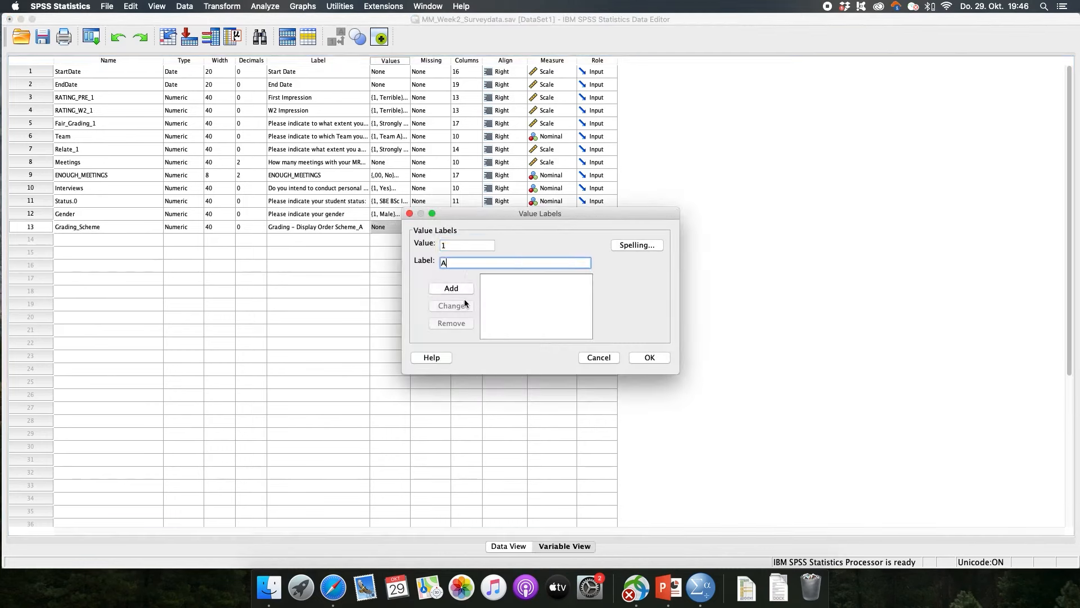
click(456, 290)
Add the value label "B" for 2 to Grading_Scheme and apply the value labels.
text(2)
click(450, 263)
text(B)
click(458, 288)
click(646, 356)
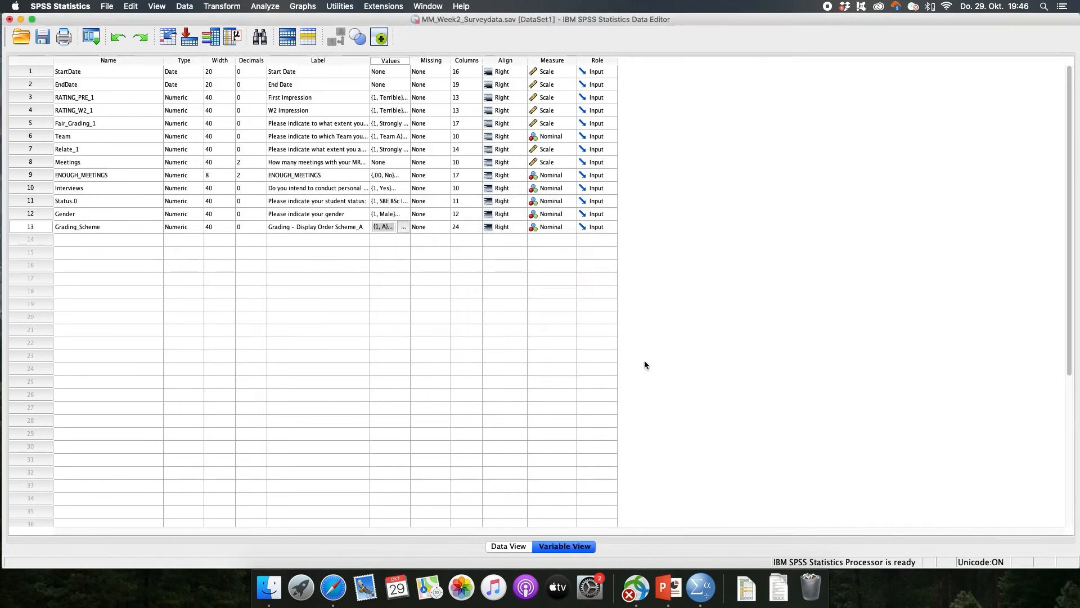